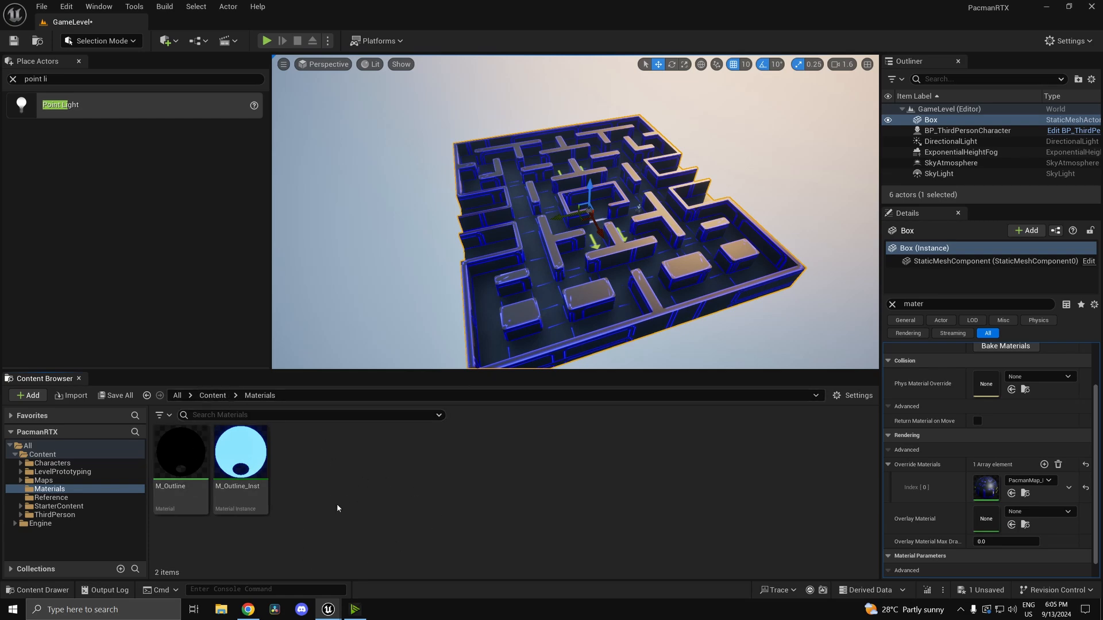
- Check the M_Outline_Inst material instance, close it, and open the M_Outline material graph in a maximized window
double_click(241, 470)
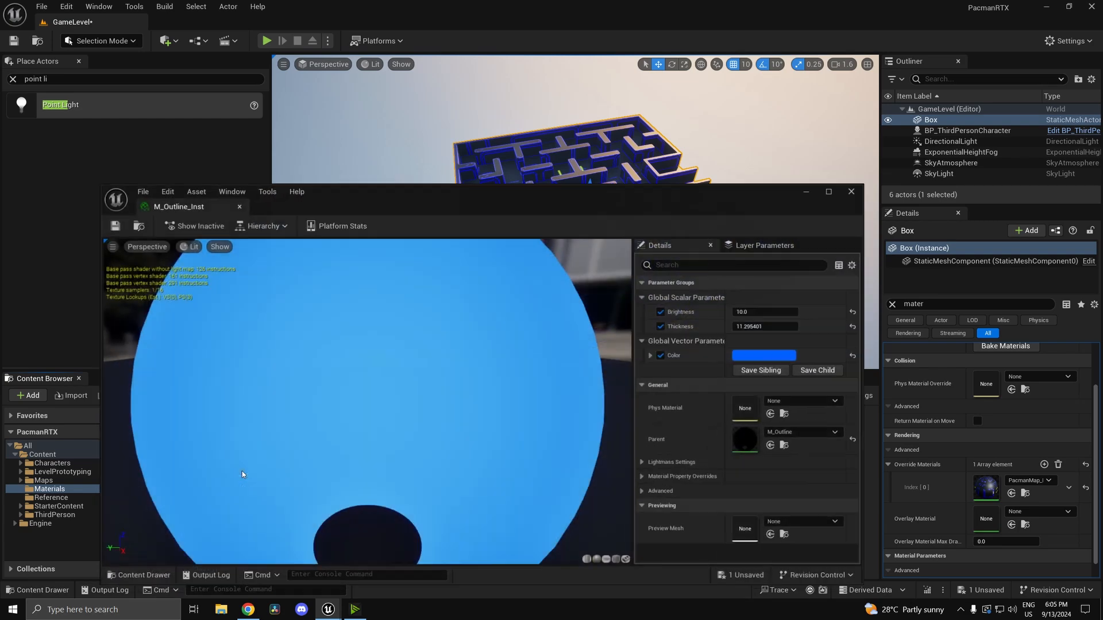
left_click(866, 195)
double_click(181, 454)
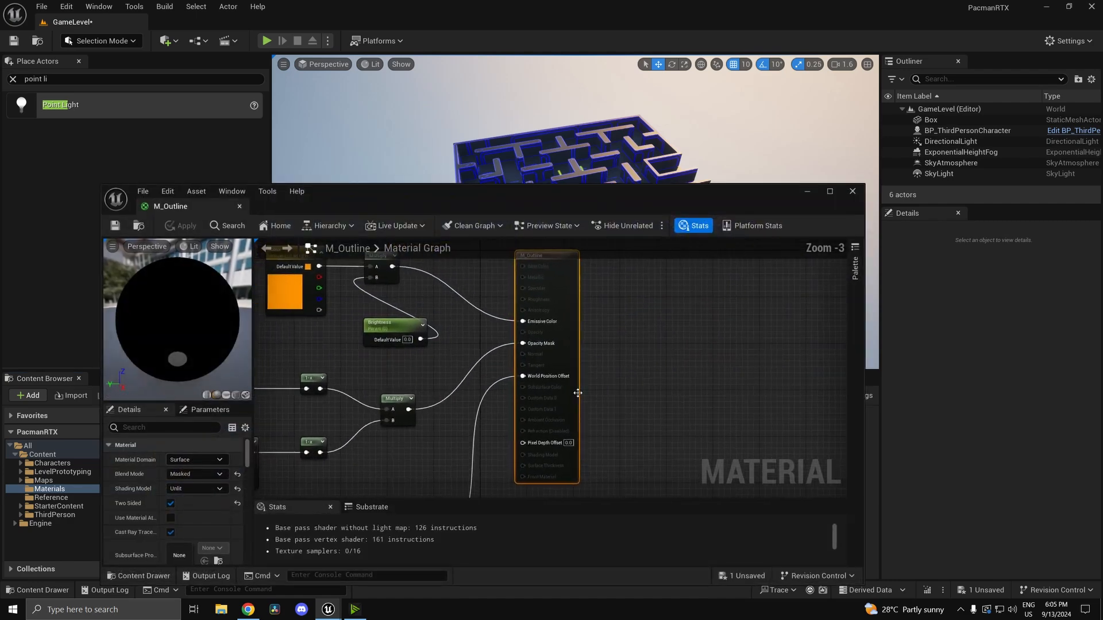
left_click(830, 191)
scroll(459, 293, "up", 5)
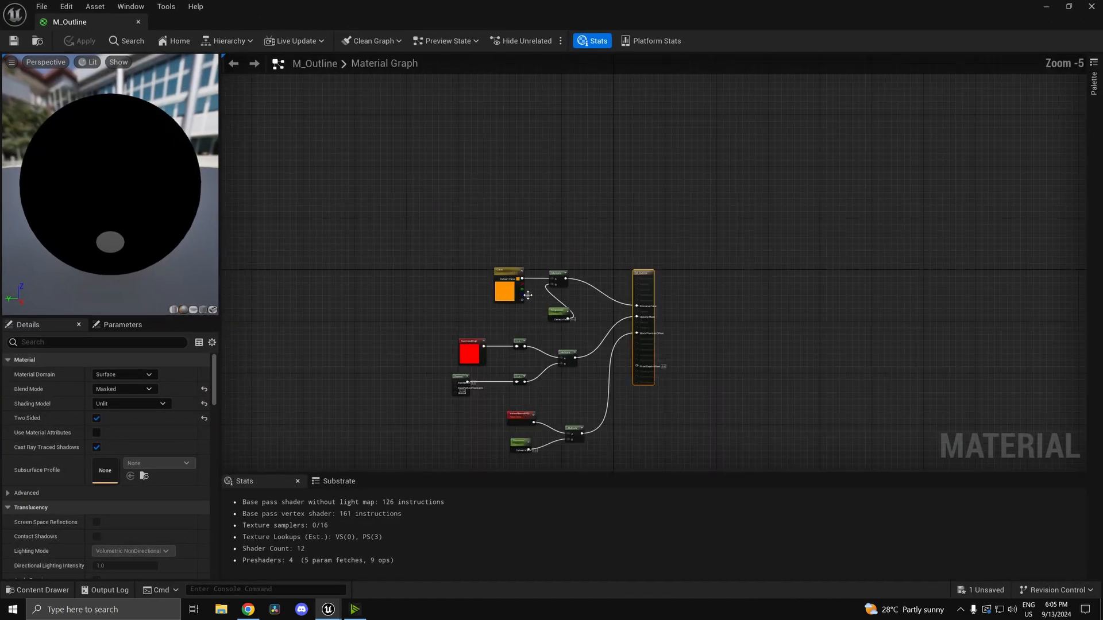
- Move the Color, Brightness and Multiply nodes feeding Emissive Color higher in the graph, and offset Color and Brightness from the Multiply node
left_click(468, 348)
left_click_drag(467, 347, 475, 347)
left_click_drag(615, 358, 426, 225)
left_click_drag(382, 173, 657, 408)
left_click(494, 297)
left_click_drag(396, 200, 647, 339)
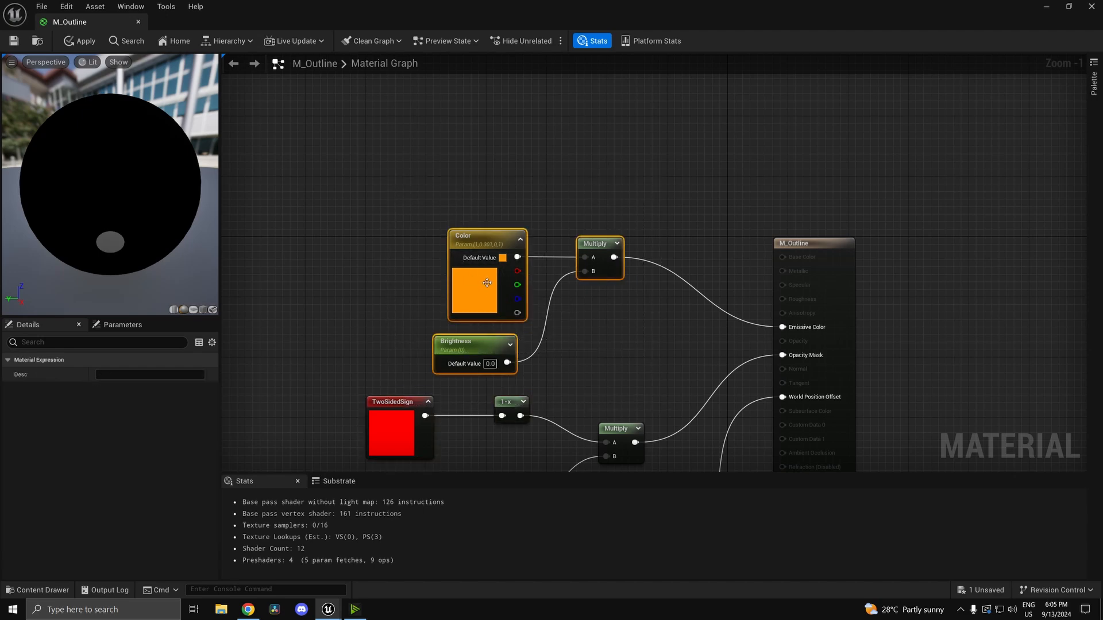
left_click_drag(485, 290, 469, 194)
left_click(592, 295)
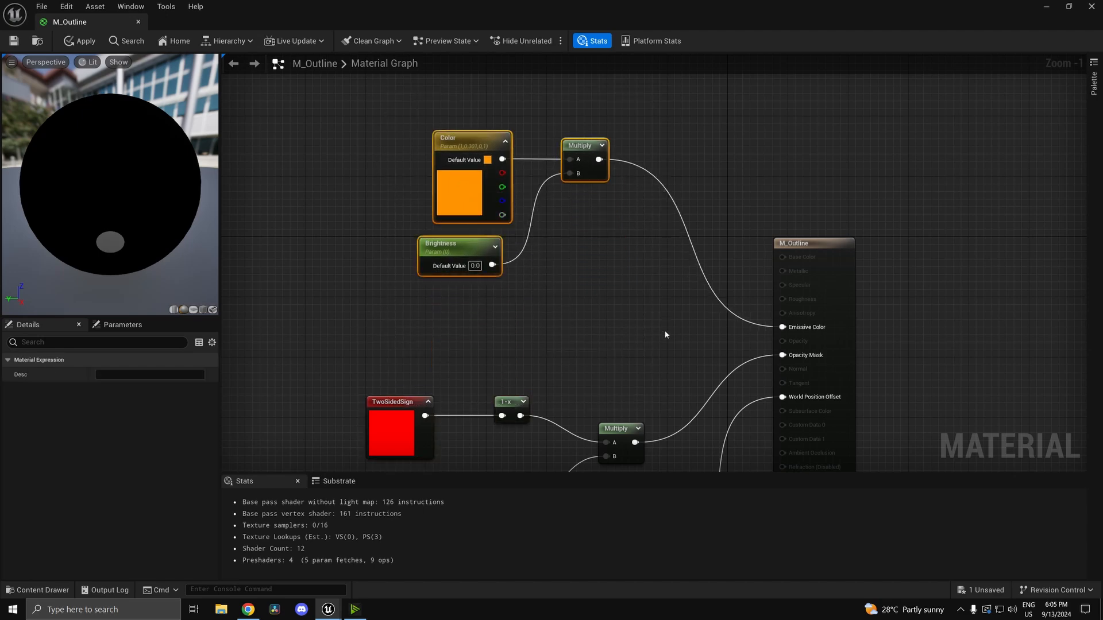
left_click_drag(436, 164, 424, 141)
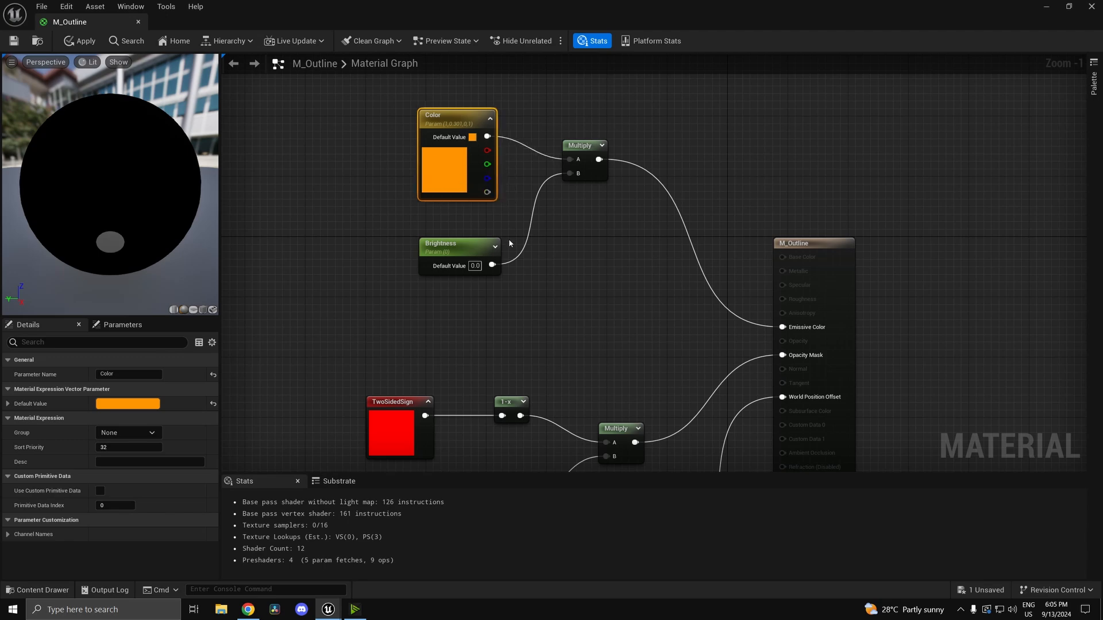
left_click_drag(499, 272, 491, 256)
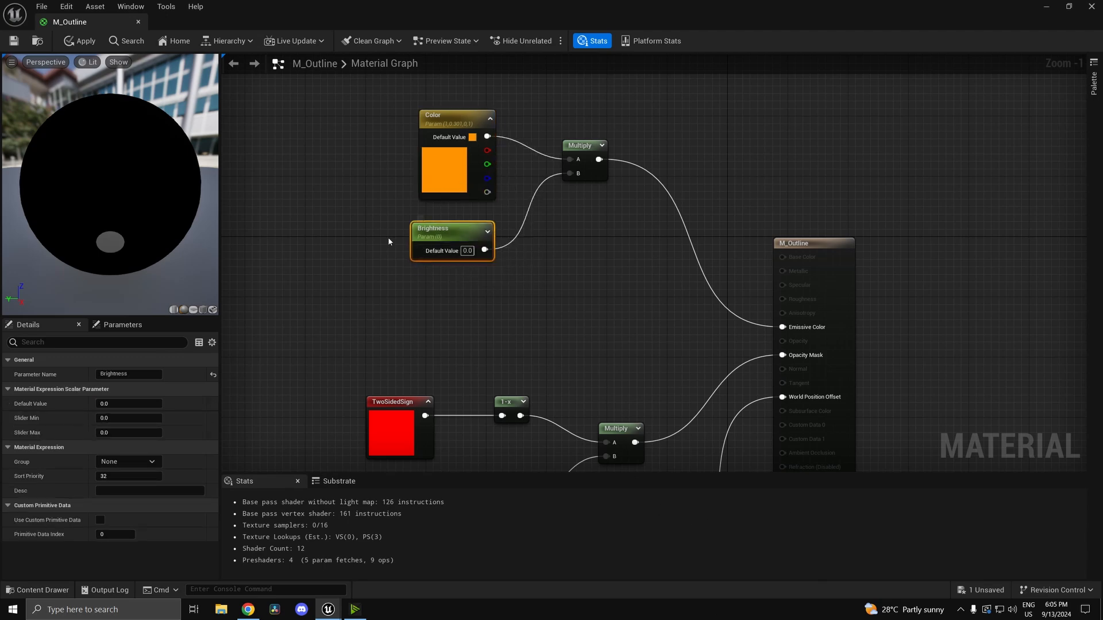
- Inspect the Blend Mode, Shading Model and Two Sided settings of the M_Outline result node
left_click(853, 276)
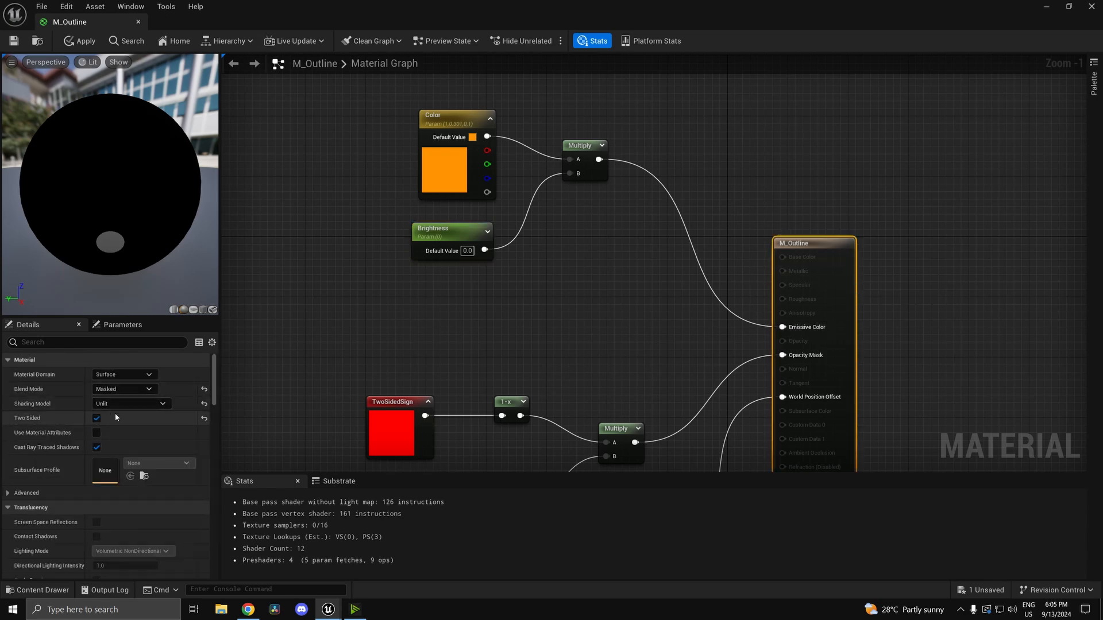
left_click(97, 418)
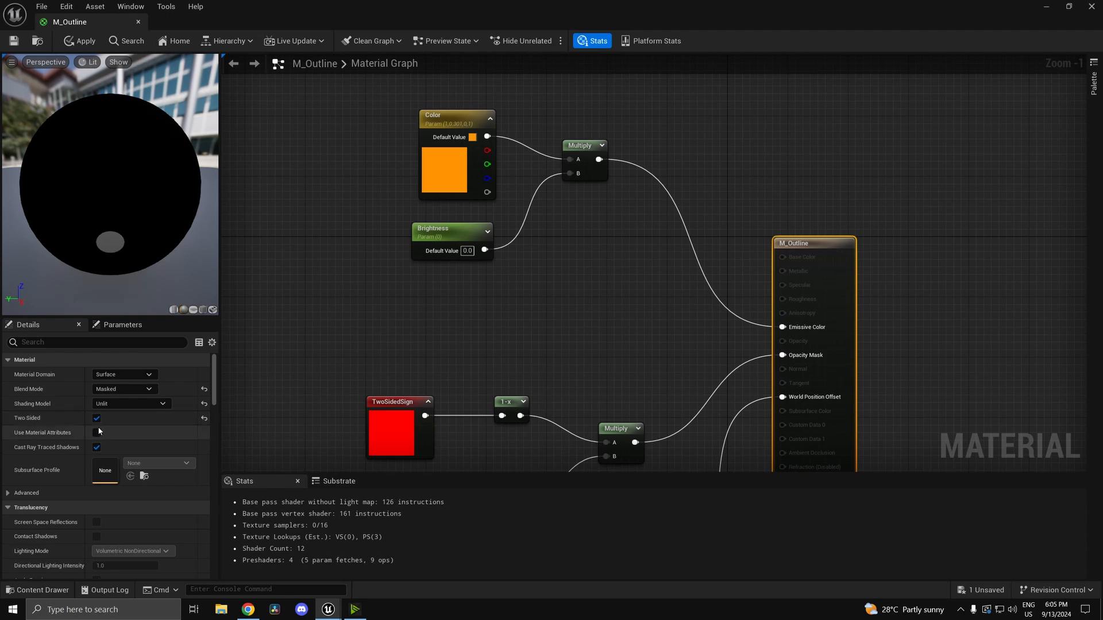
- Move the TwoSidedSign, Fresnel, 1-x and Multiply nodes feeding Opacity Mask slightly higher in the graph as a group
right_click_drag(660, 385, 700, 188)
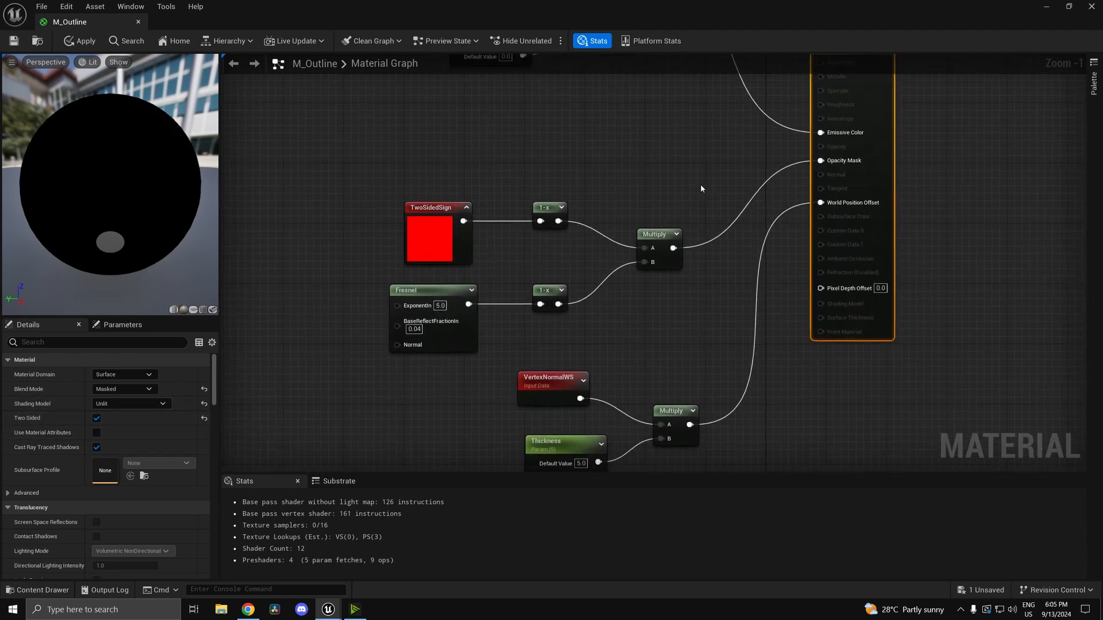
right_click_drag(420, 199, 448, 229)
left_click_drag(403, 200, 595, 294)
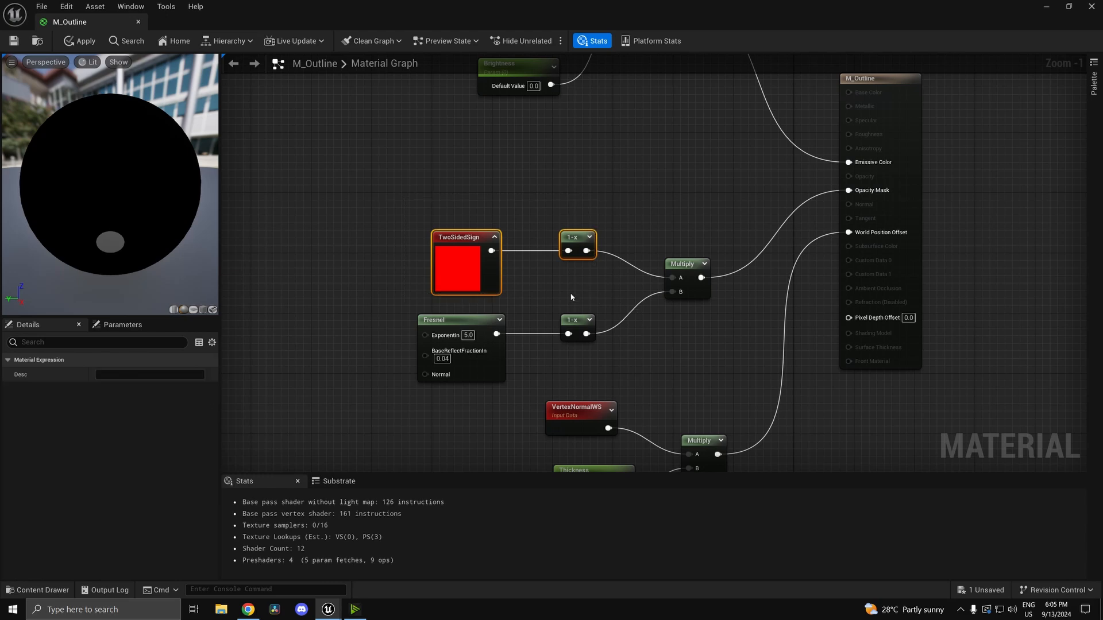
left_click(615, 290)
left_click_drag(454, 236, 453, 236)
left_click(676, 330)
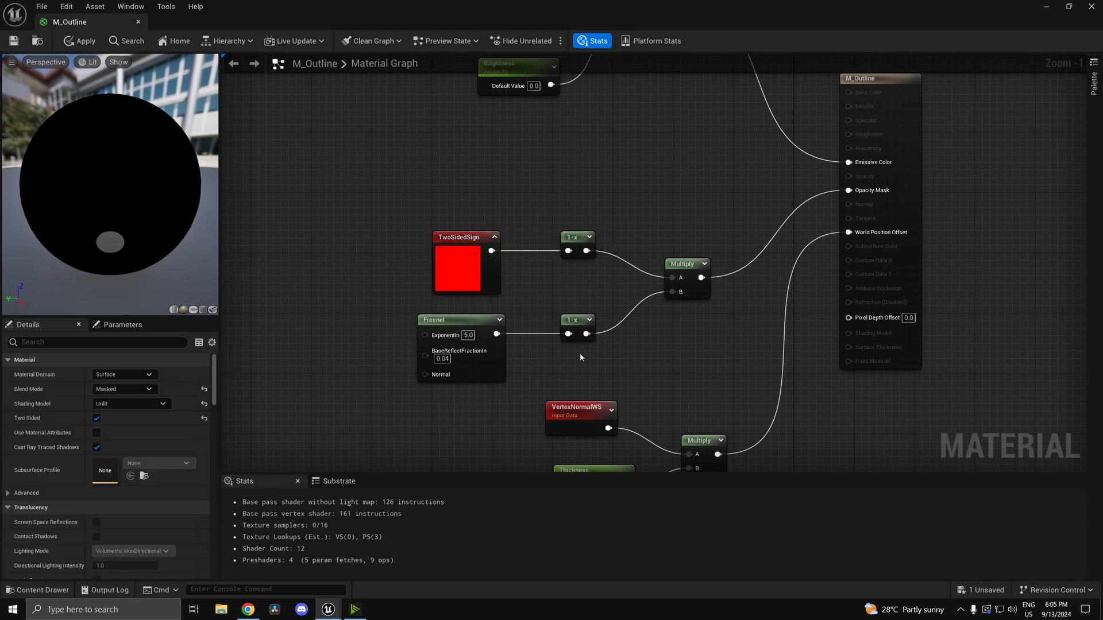
left_click_drag(532, 317, 603, 290)
left_click(611, 361)
left_click_drag(617, 374, 471, 211)
left_click_drag(710, 368, 462, 212)
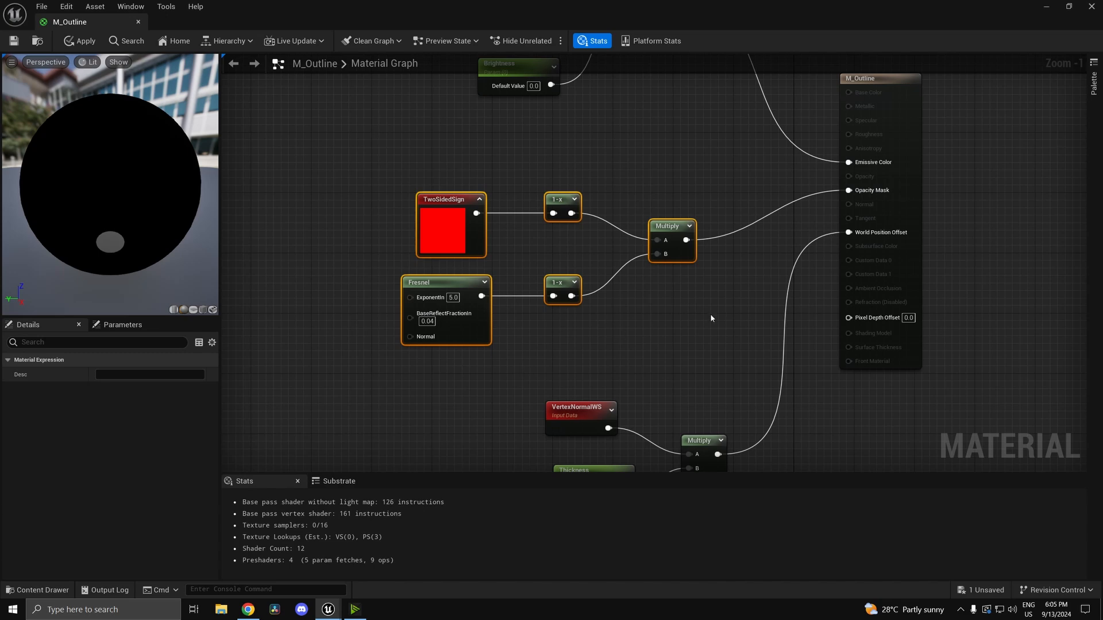
left_click_drag(712, 314, 422, 200)
left_click(564, 357)
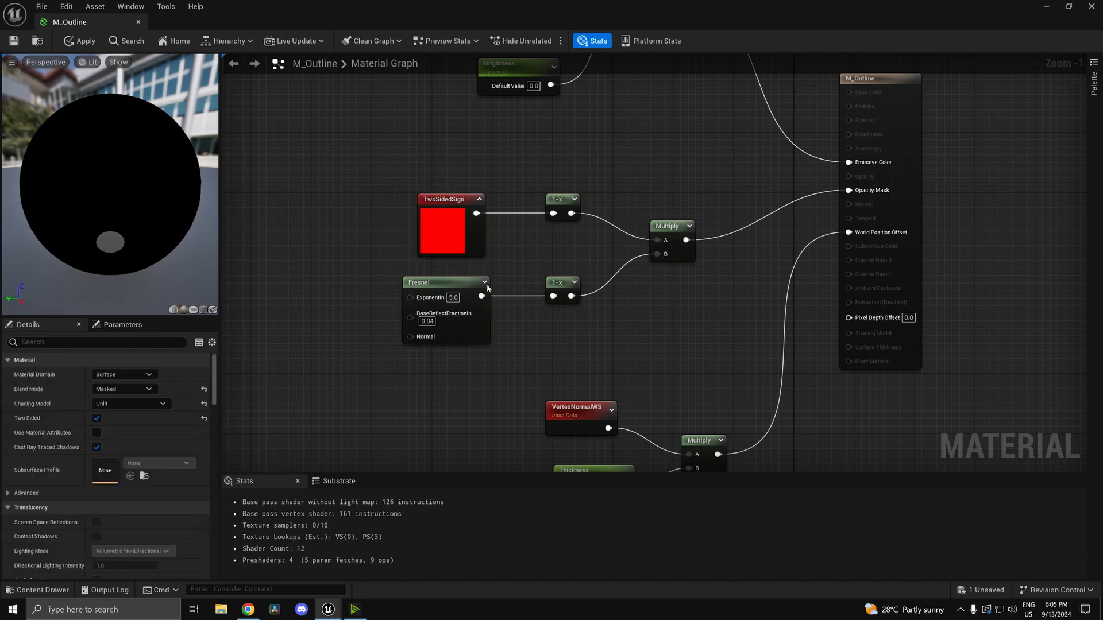
- Examine the VertexNormalWS, Thickness and Multiply nodes feeding World Position Offset
scroll(639, 366, "down", 1)
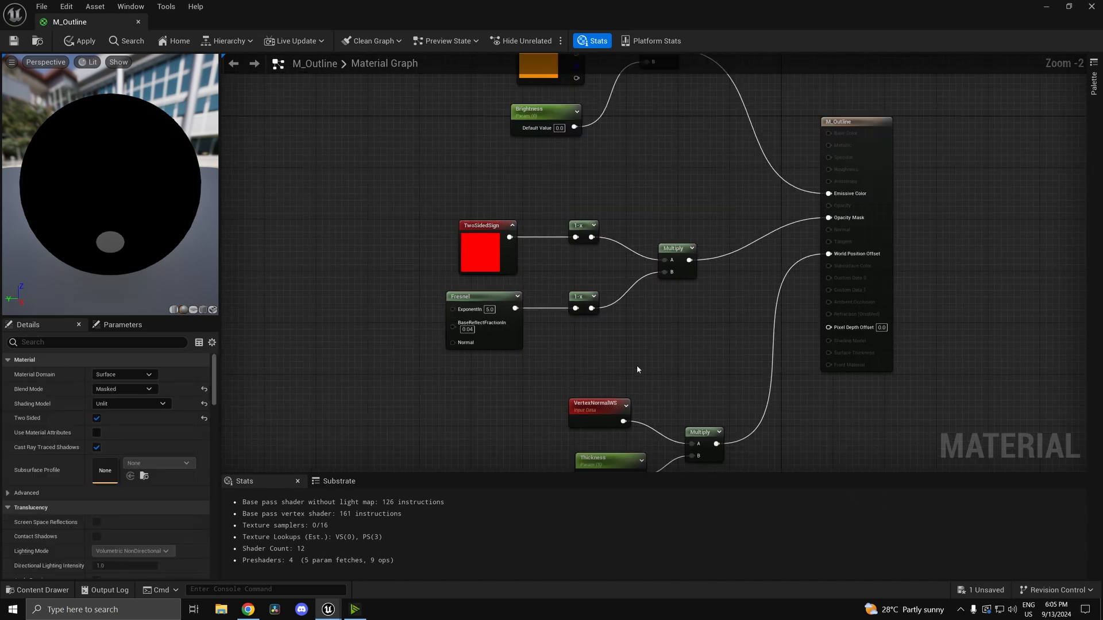
right_click_drag(694, 400, 630, 314)
scroll(562, 379, "up", 1)
scroll(562, 379, "up", 1)
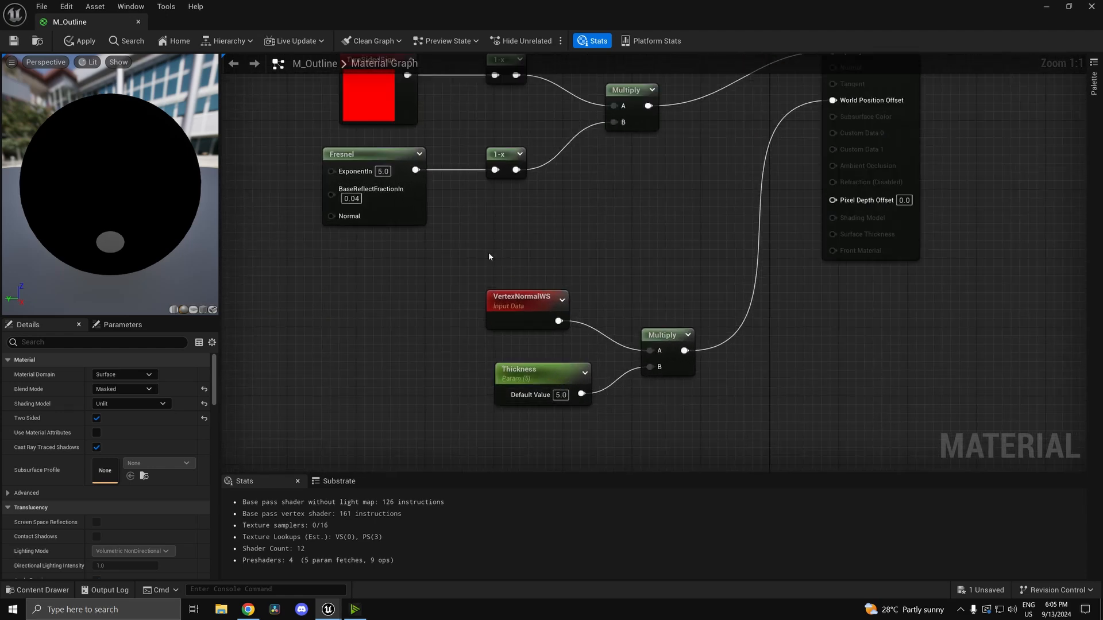
left_click_drag(710, 425, 720, 426)
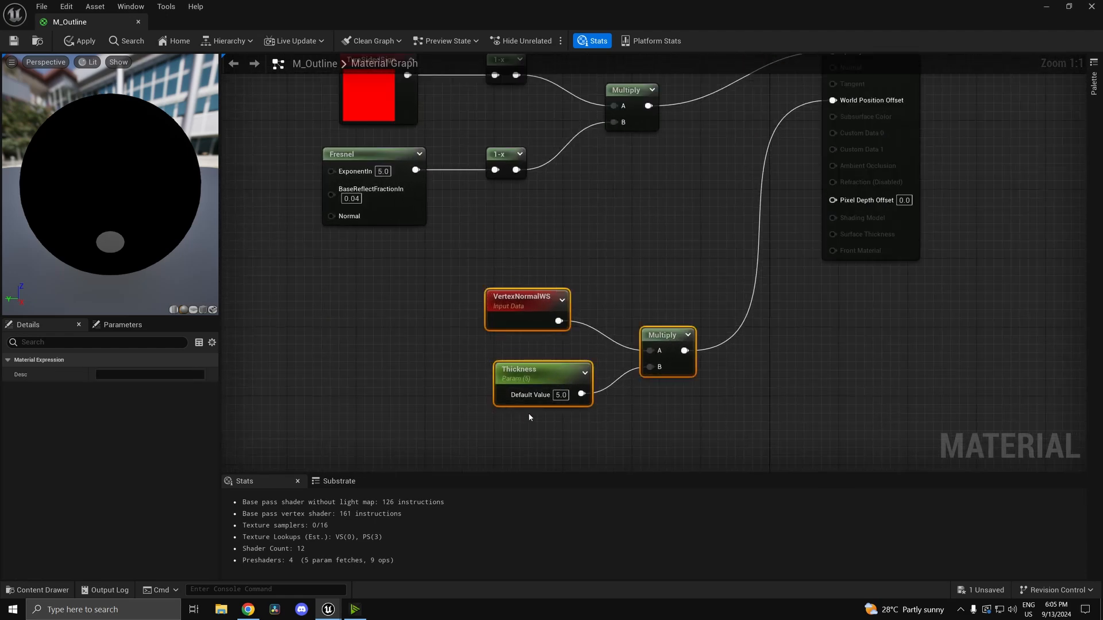
right_click_drag(764, 282, 771, 296)
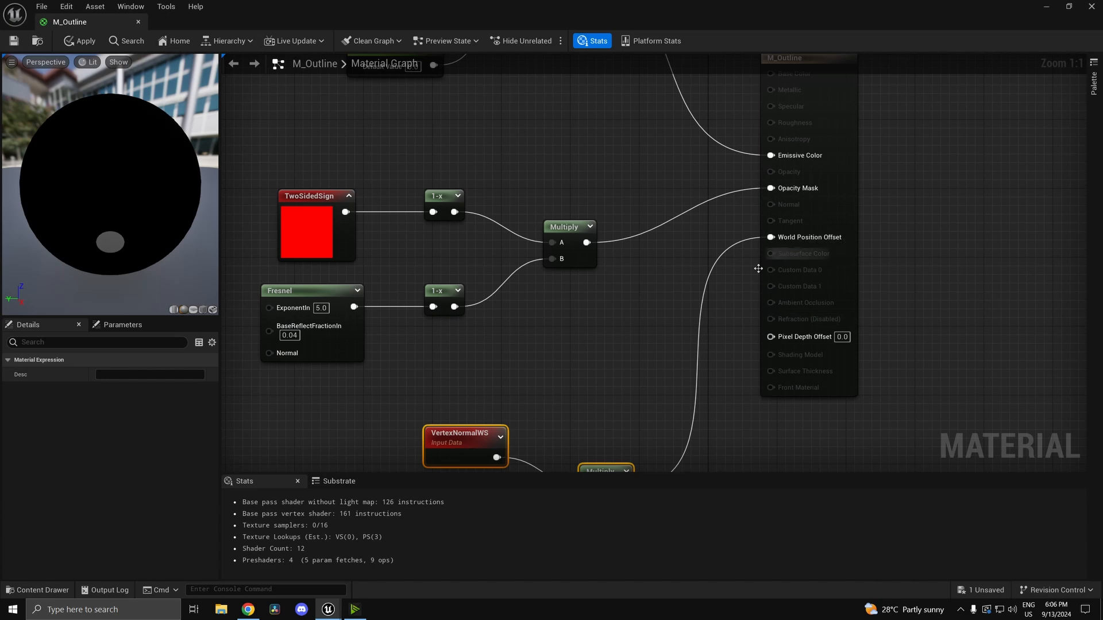
- Save the M_Outline material and return to the GameLevel viewport
left_click(18, 44)
scroll(577, 406, "down", 3)
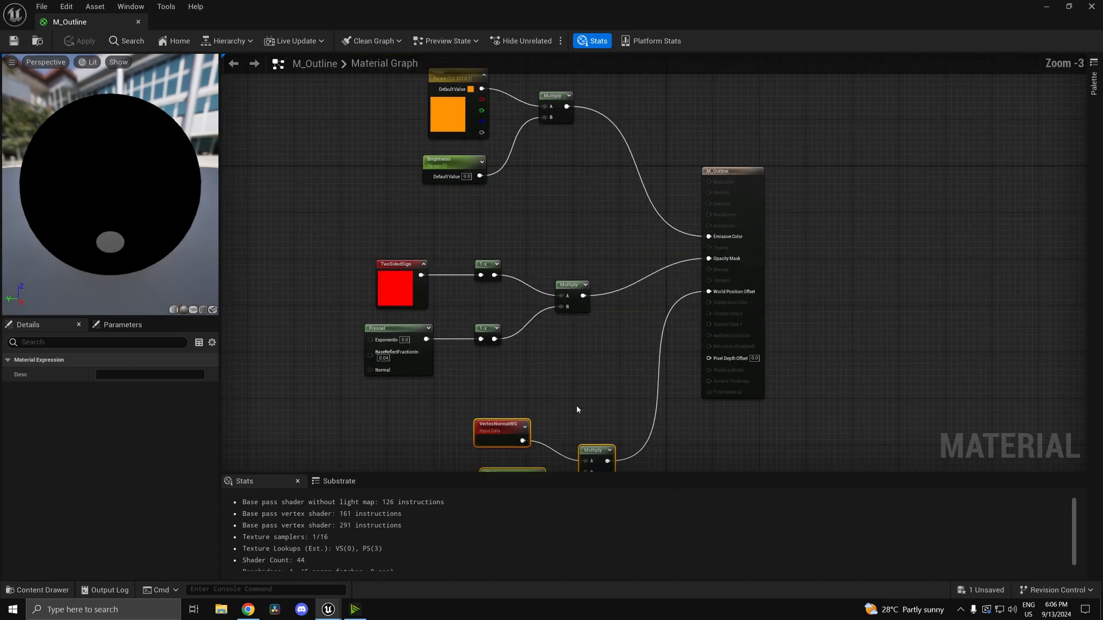
right_click_drag(609, 418, 693, 340)
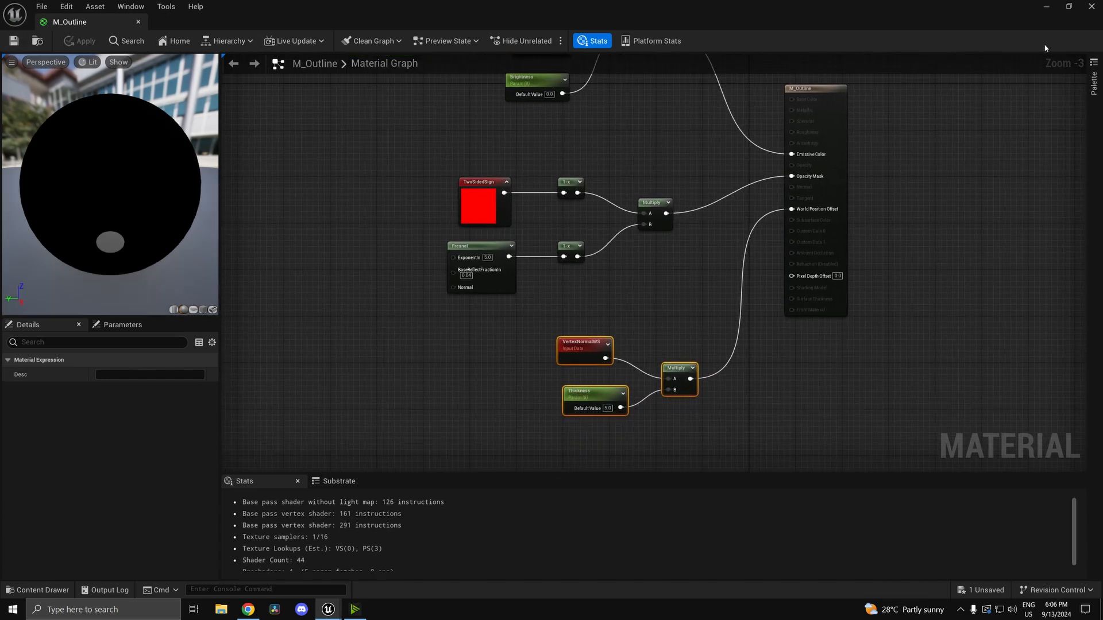
left_click(1043, 7)
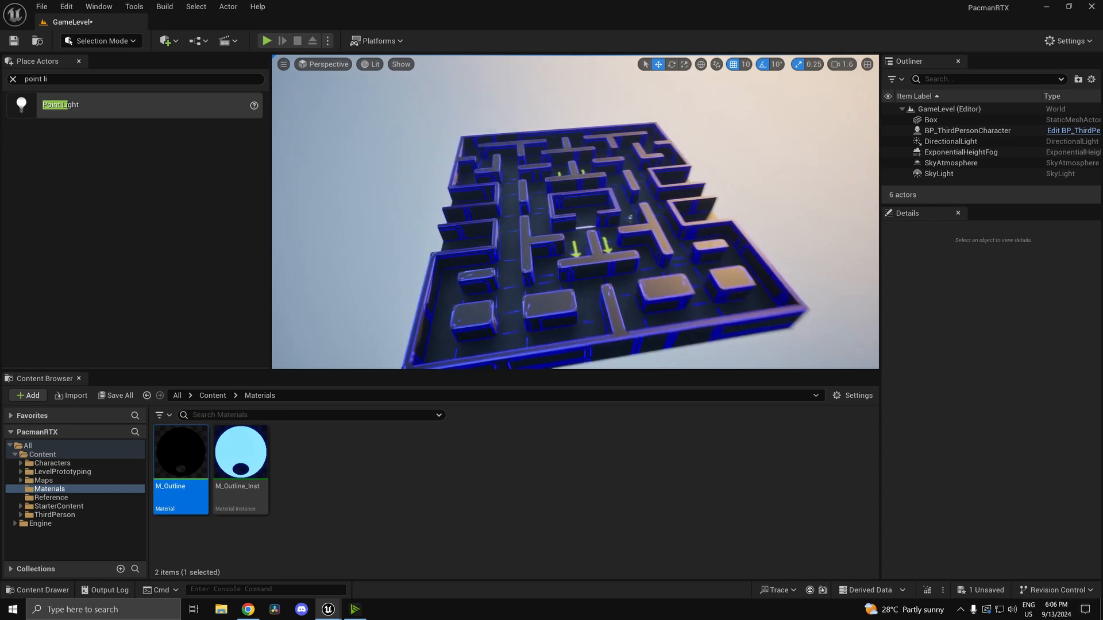
- Assign M_Outline_Inst as the Overlay Material of the Box maze mesh
left_click(631, 277)
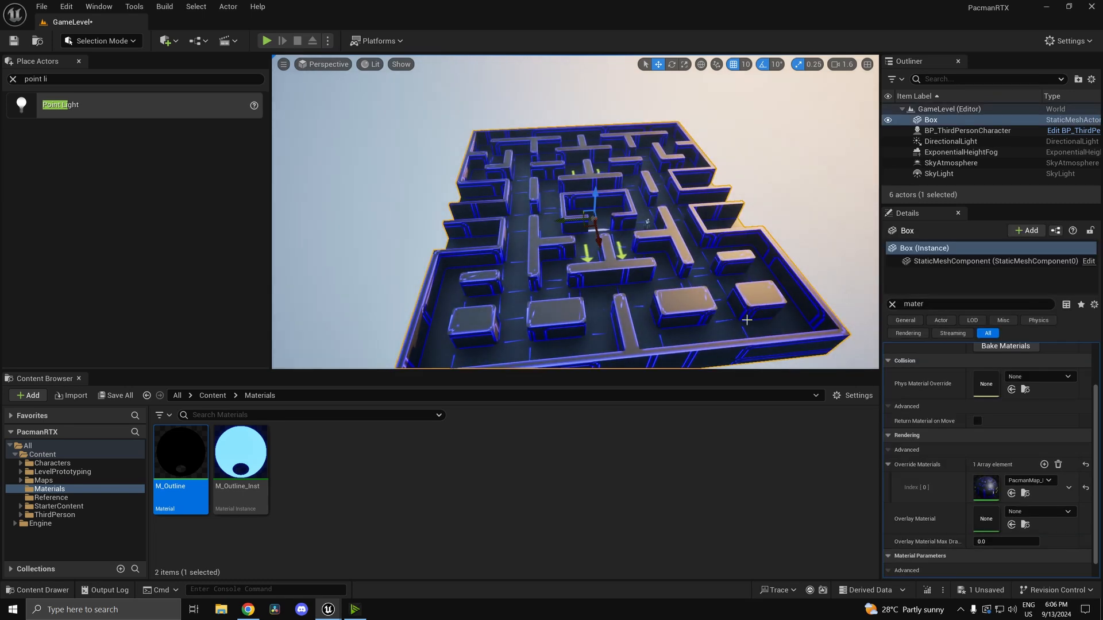
scroll(898, 499, "down", 1)
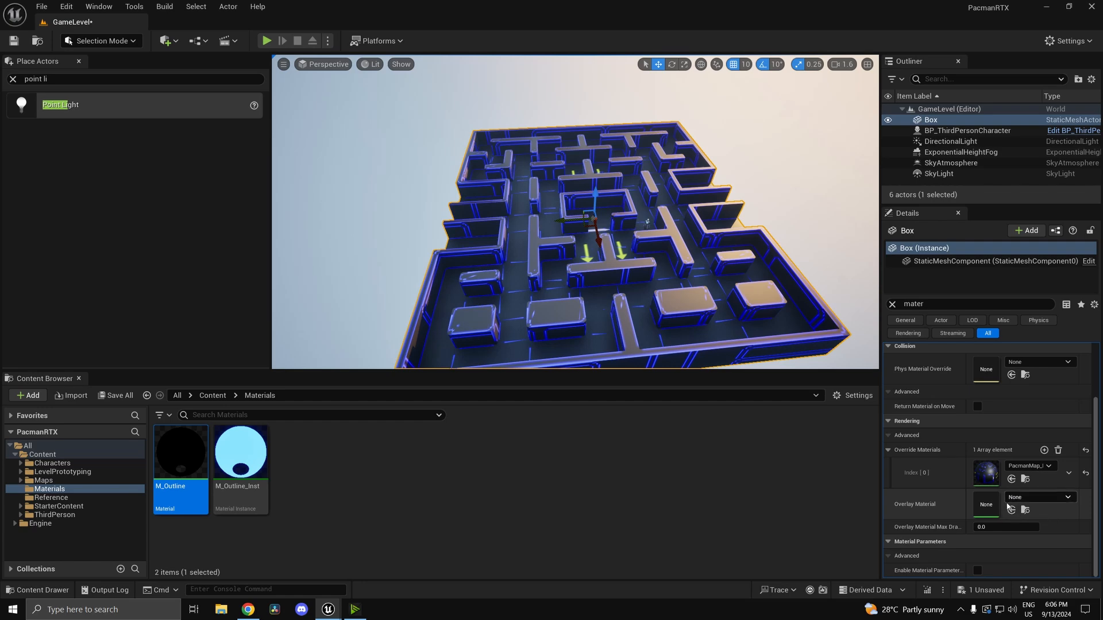
left_click_drag(240, 465, 998, 515)
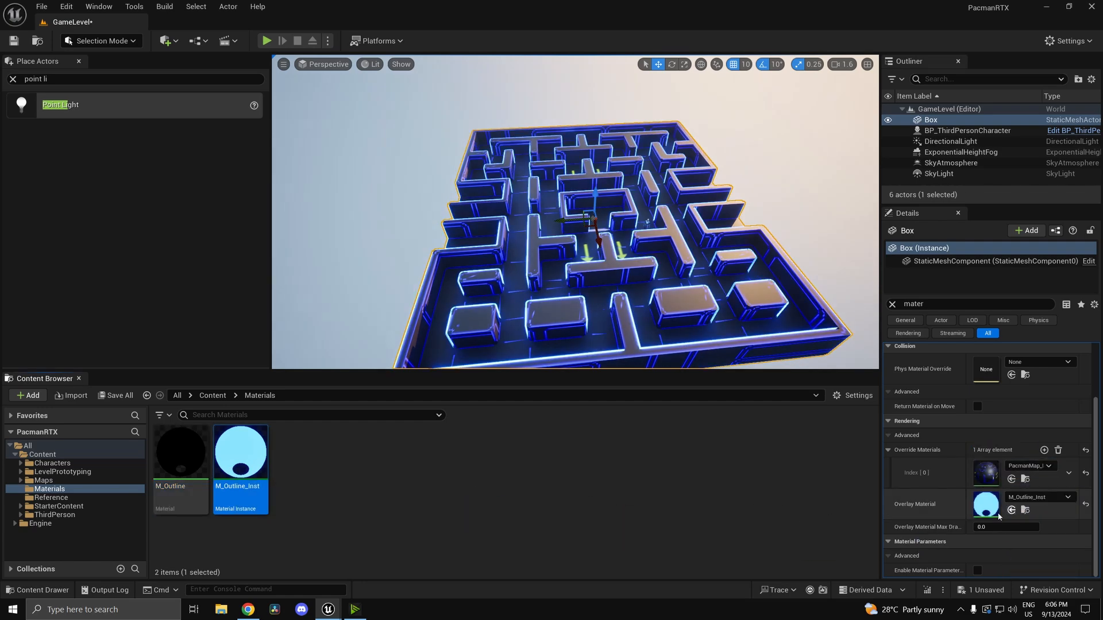
- Set the Brightness of M_Outline_Inst to 7 and its Thickness to 10, and return to the level
double_click(225, 471)
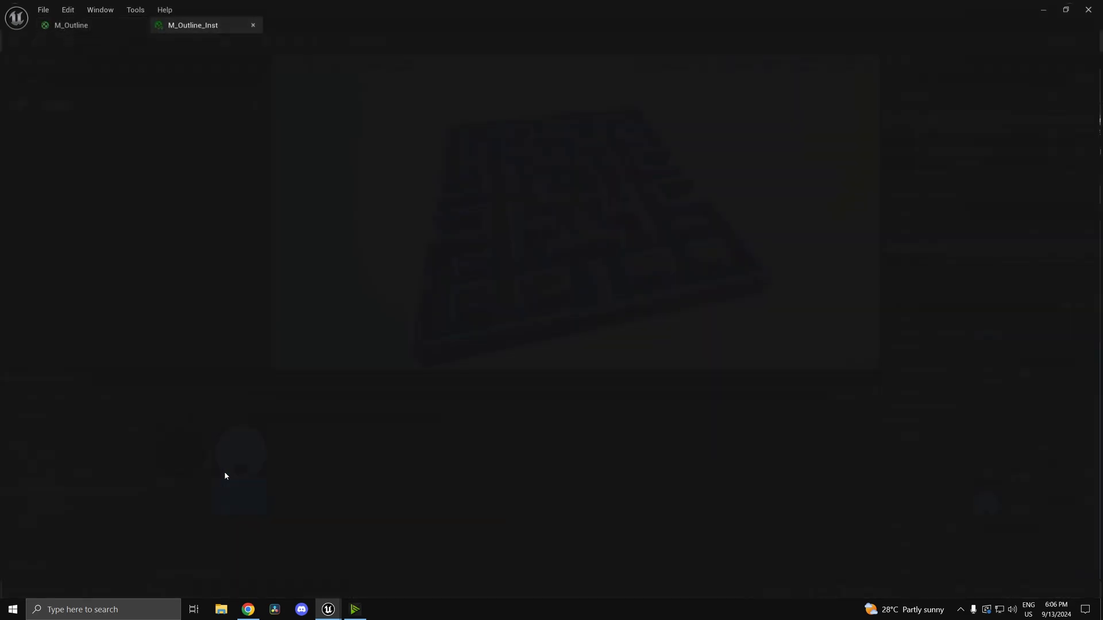
left_click(929, 171)
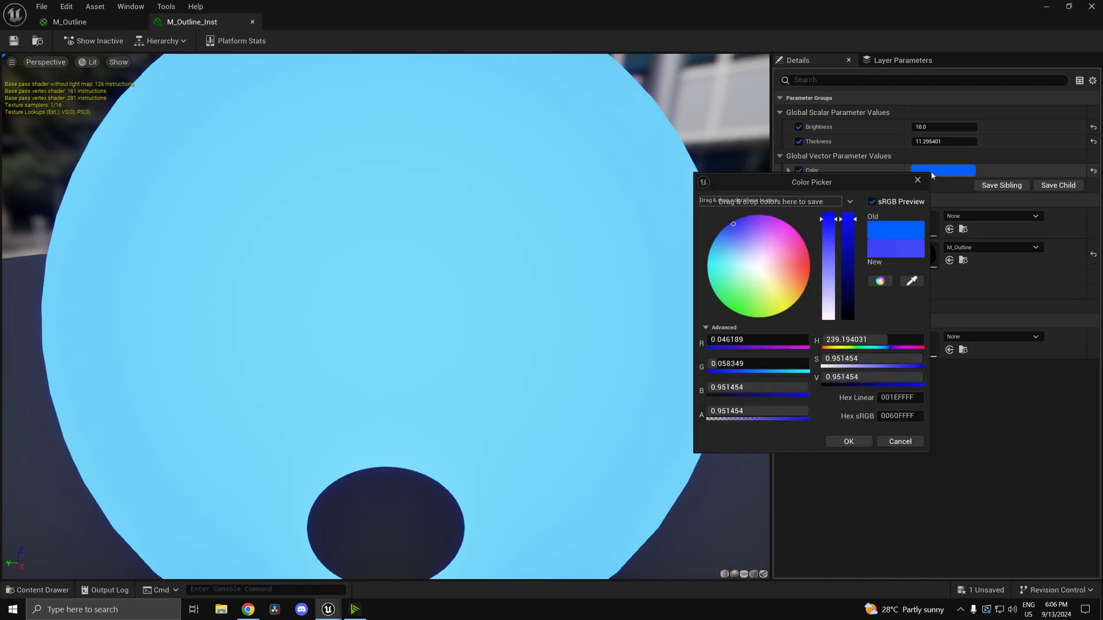
left_click(918, 180)
mouse_move(943, 128)
left_mouse_down()
mouse_move(882, 127)
mouse_move(940, 126)
left_mouse_up()
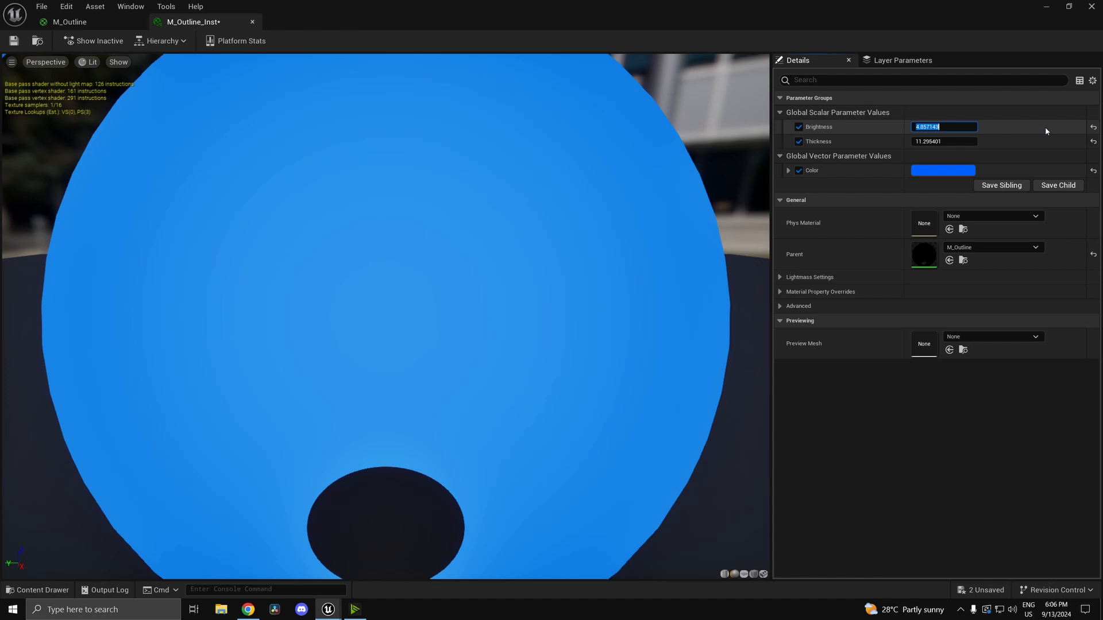
type("7")
key("Return")
key("Tab")
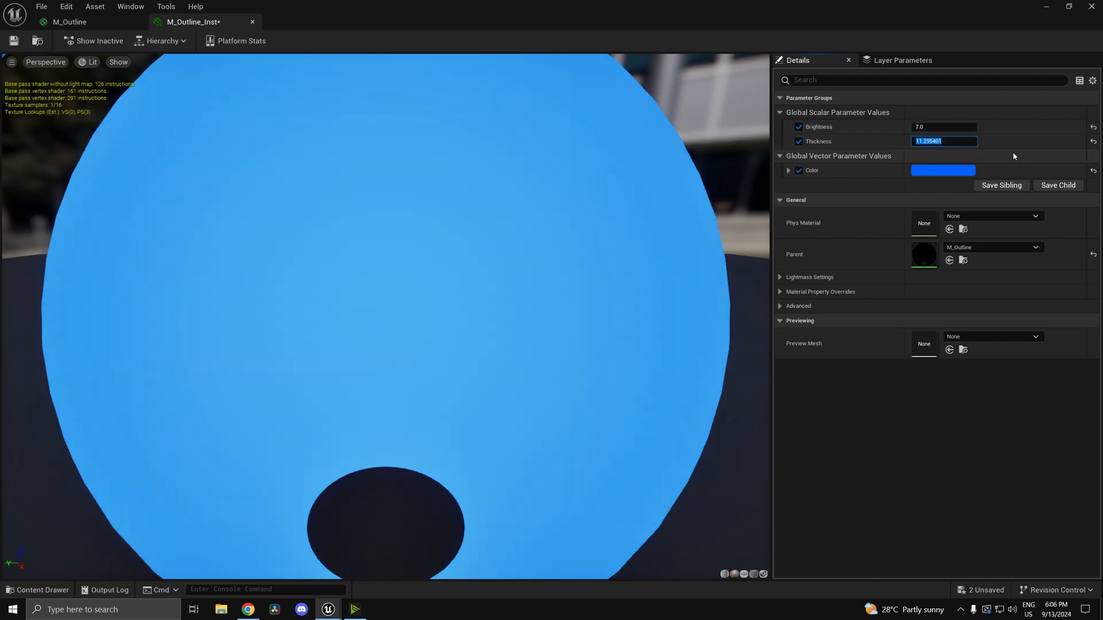
type("10")
key("Return")
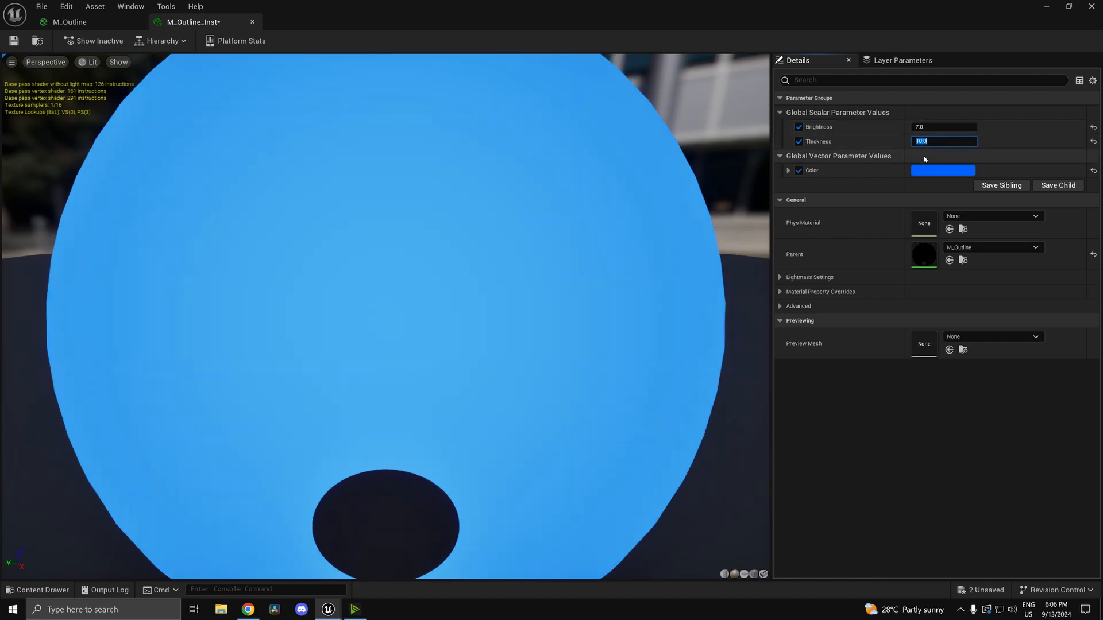
left_click(1046, 7)
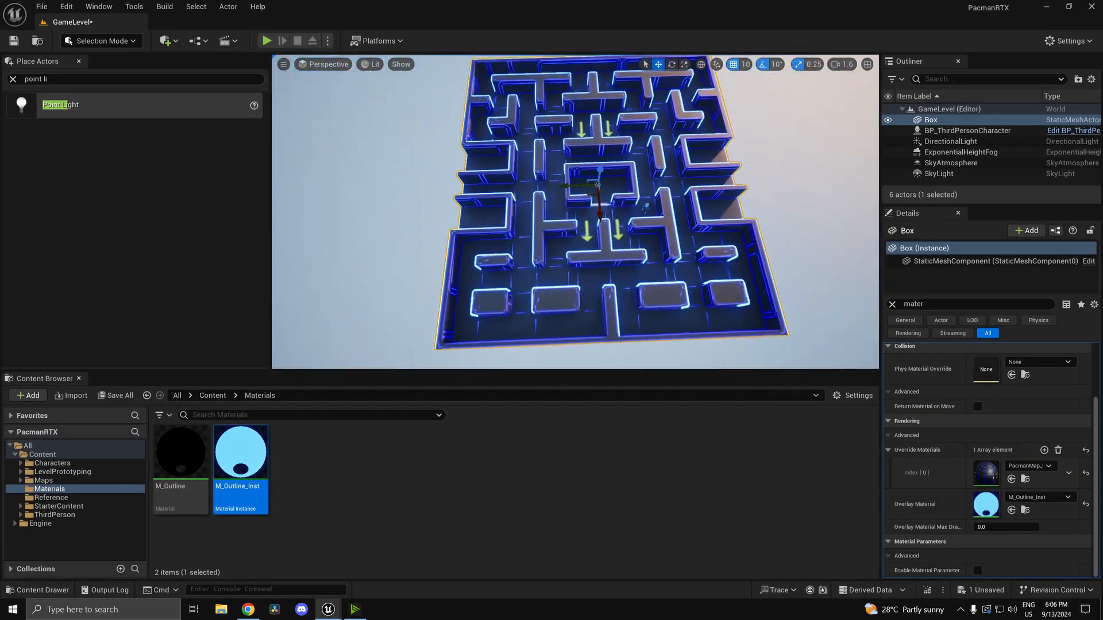
- Replace the maze mesh's override material with M_PrototypeGrid and inspect the outlined walls up close
left_click(1028, 466)
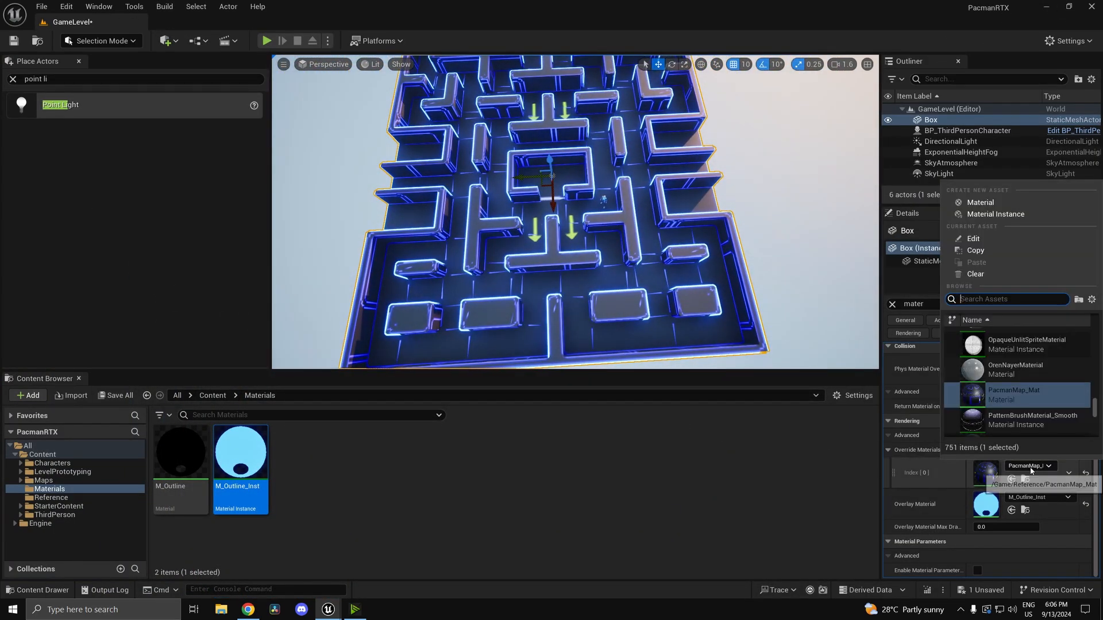
type("prot")
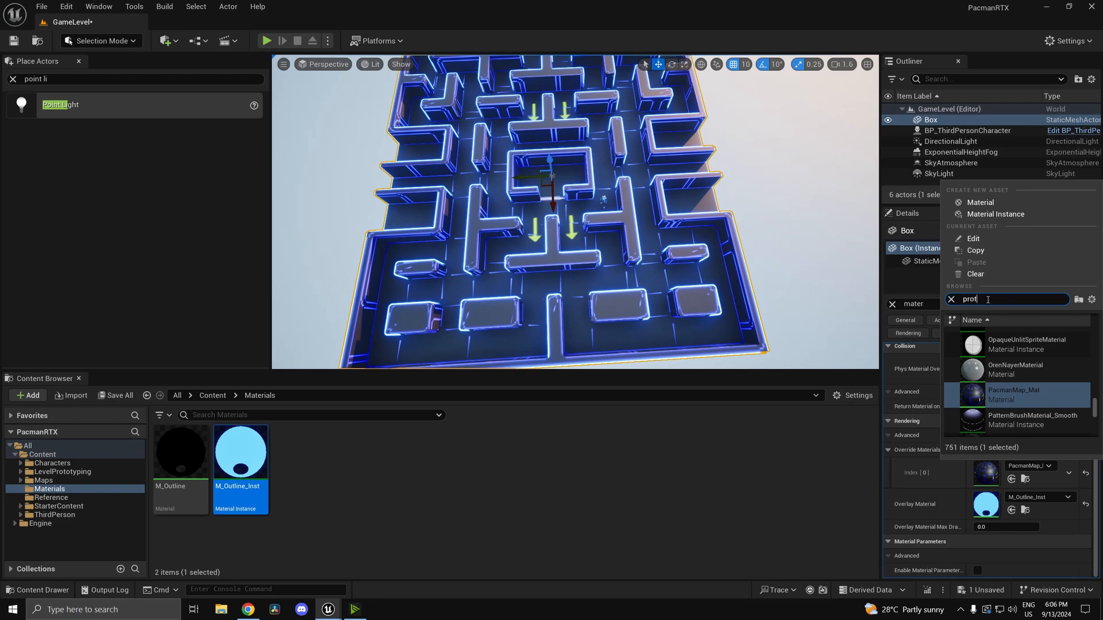
type("o")
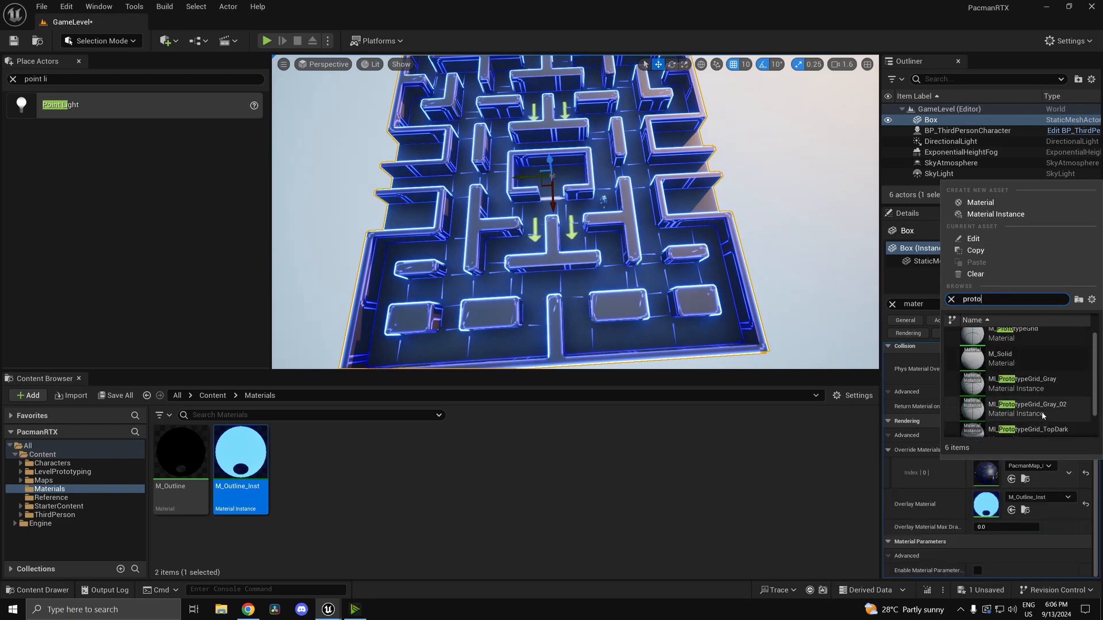
scroll(1033, 373, "up", 1)
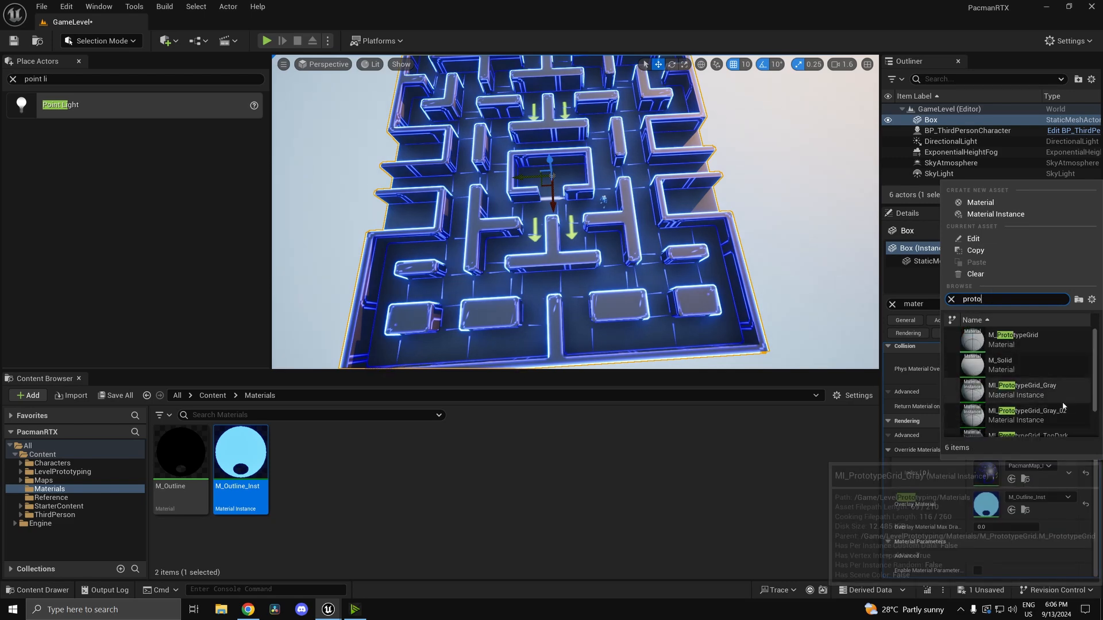
left_click(1031, 338)
right_click_drag(574, 230, 695, 359)
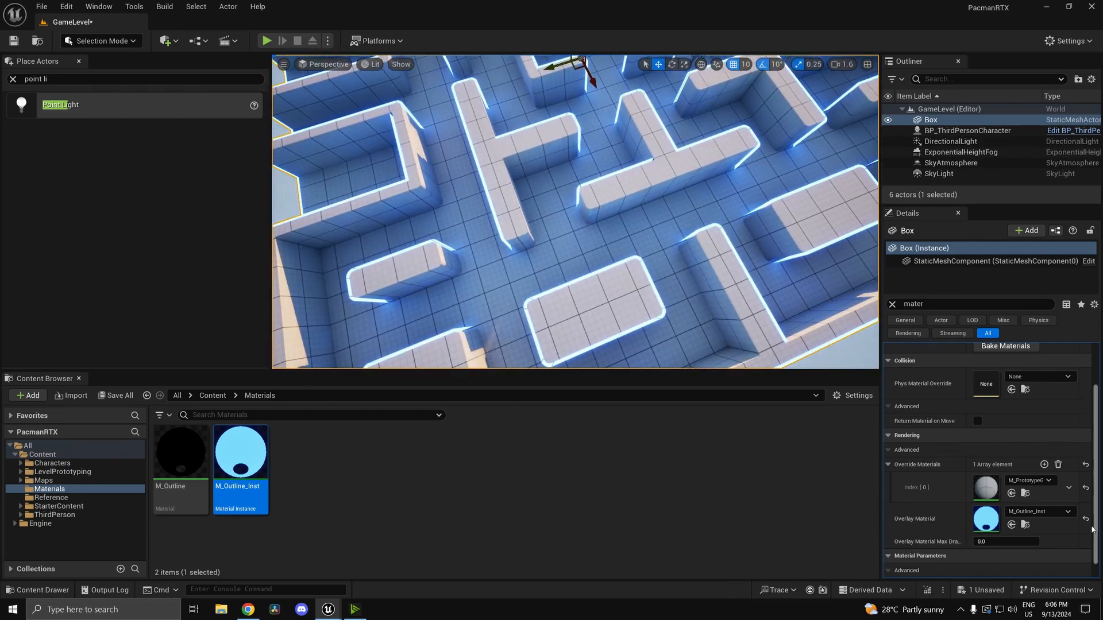
- Try MI_PrototypeGrid_Gray and MI_PrototypeGrid_Gray_02 as the maze mesh's override material
left_click(1033, 483)
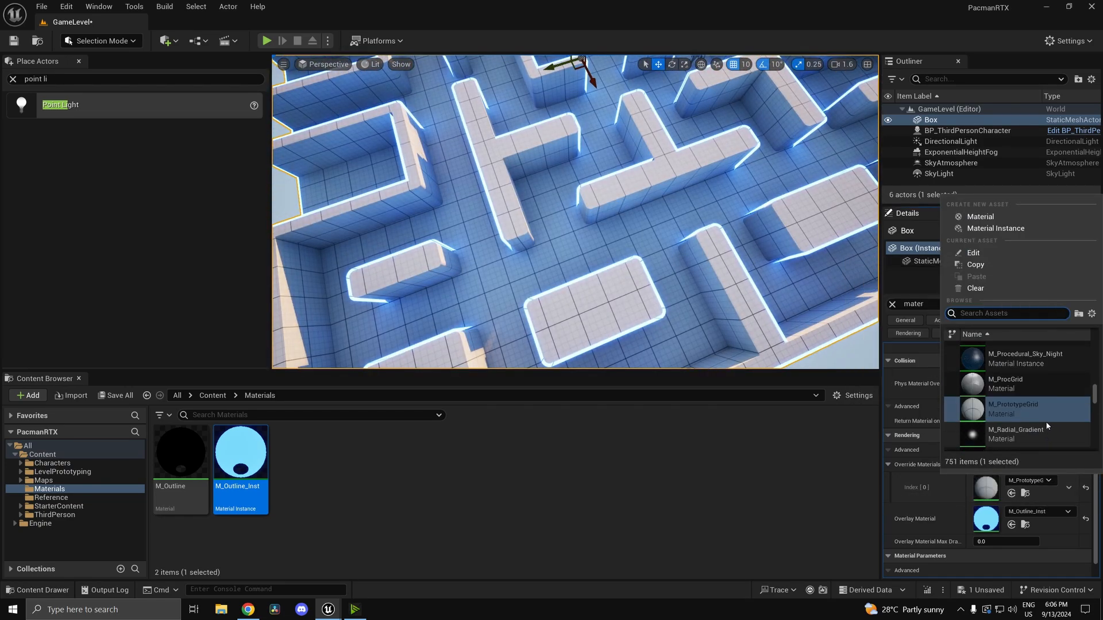
type("prot")
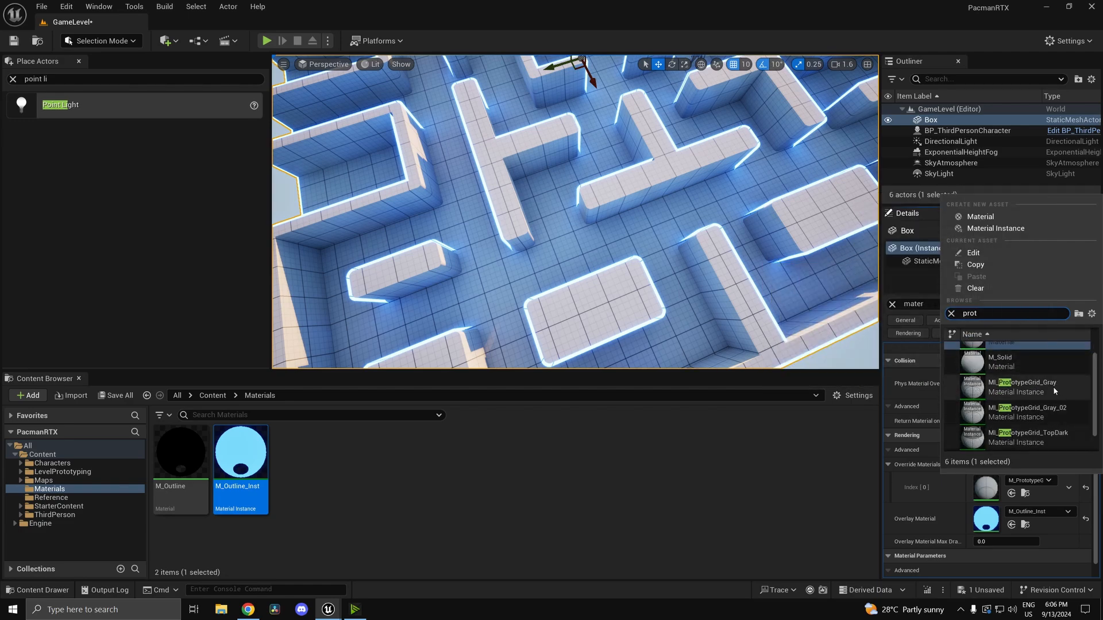
left_click(1054, 391)
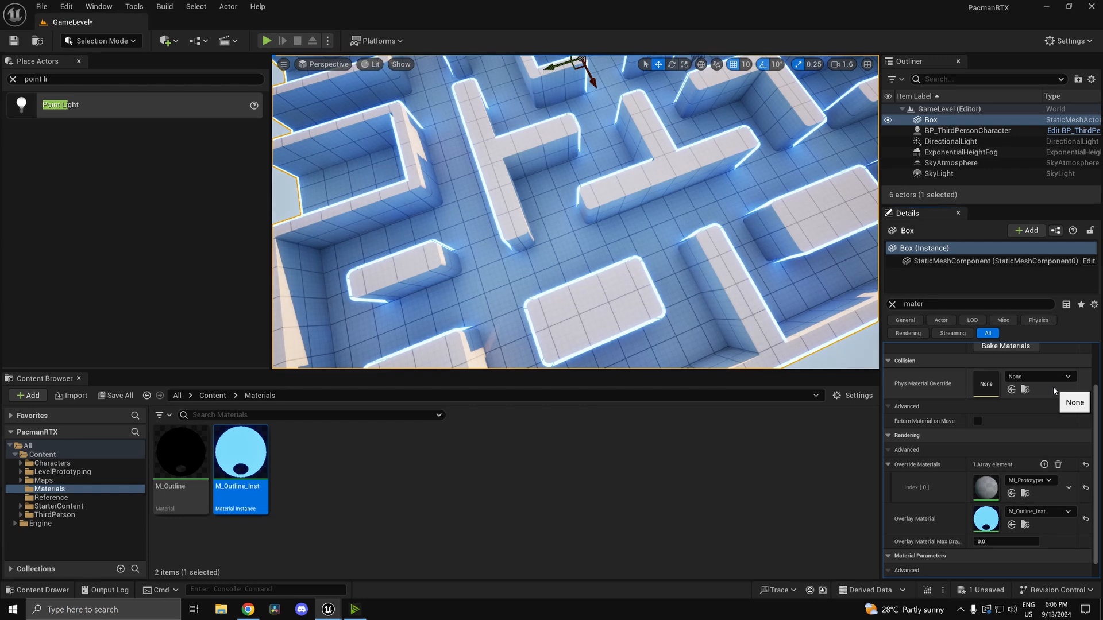
left_click(1033, 481)
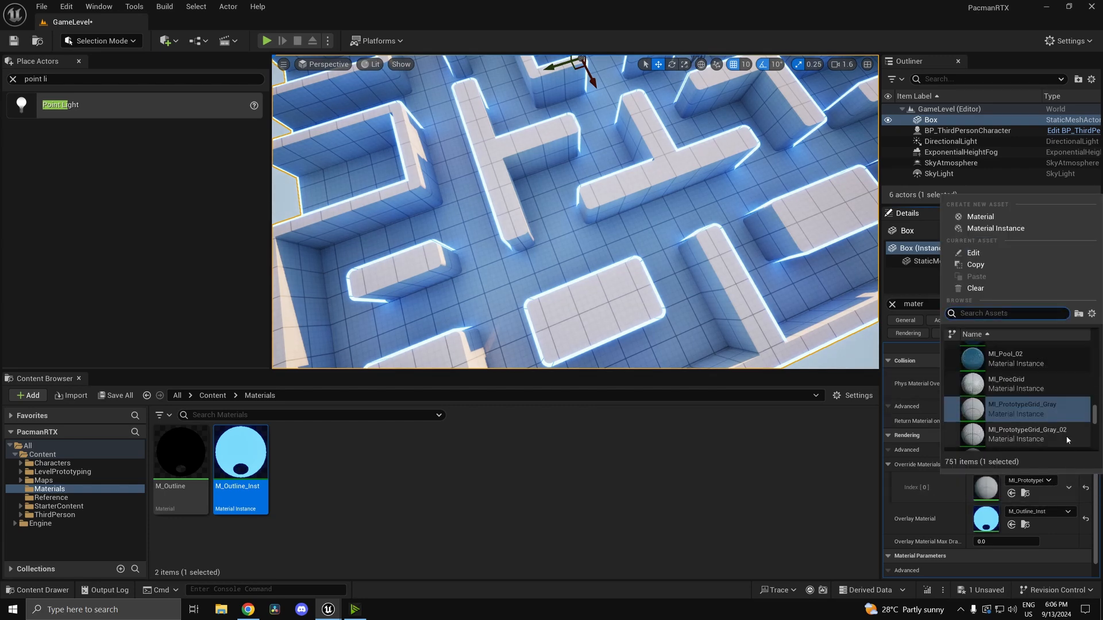
left_click(1062, 436)
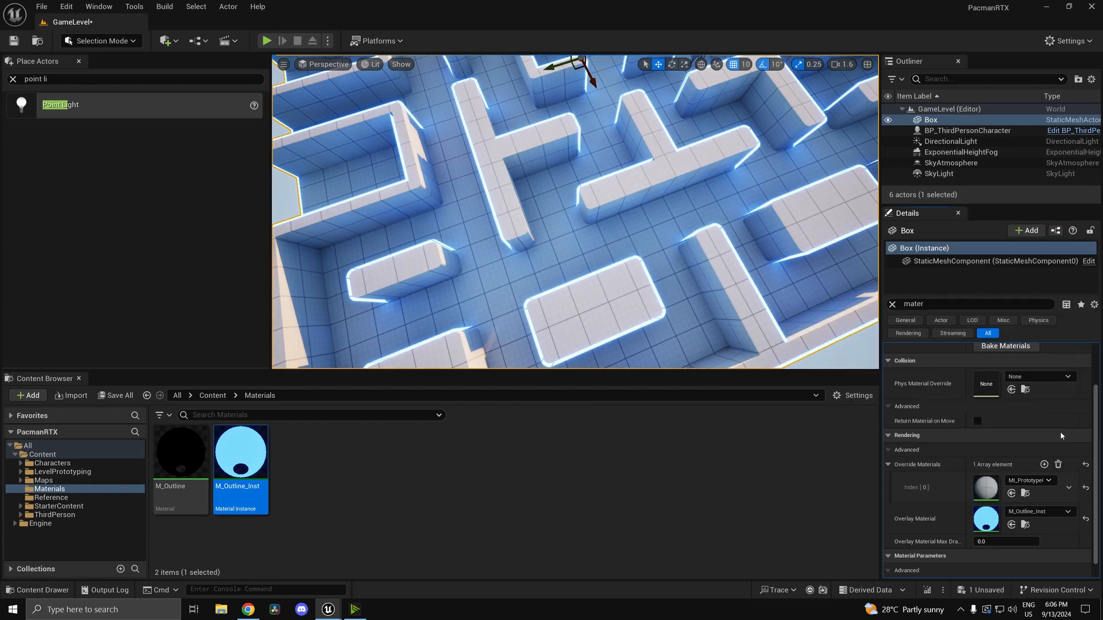
left_click(1049, 480)
left_click(1050, 405)
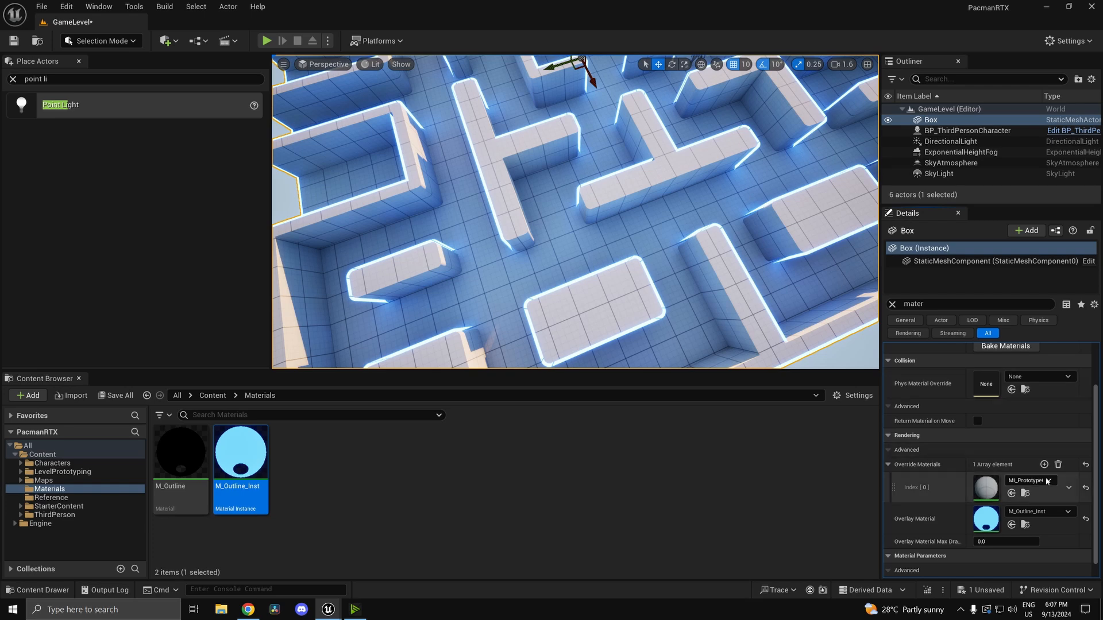
left_click(1028, 480)
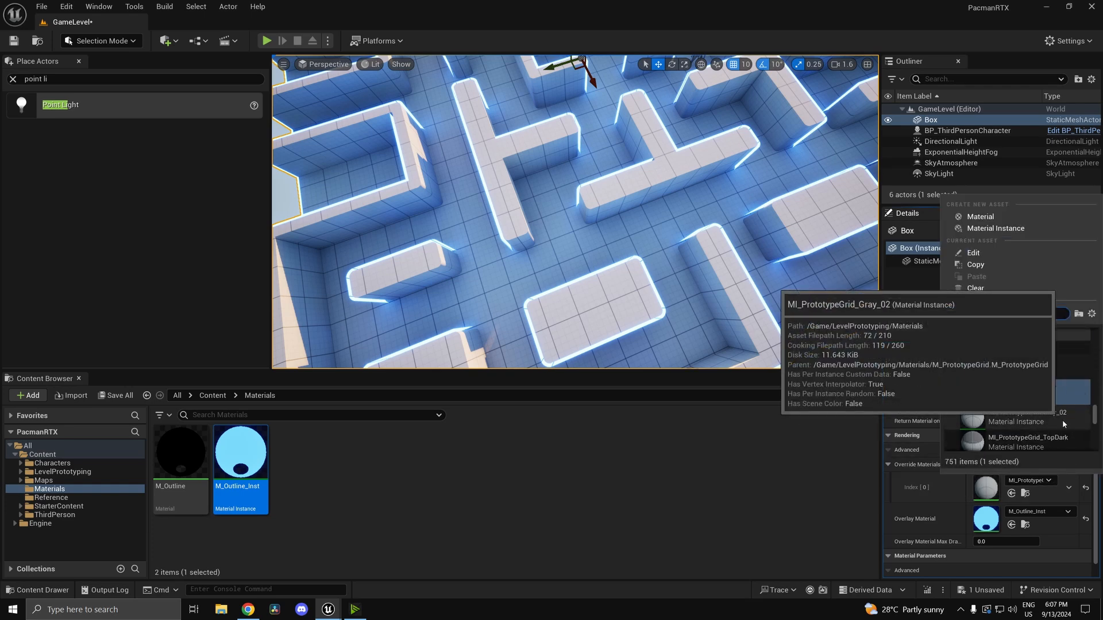
left_click(1062, 419)
- Assign MI_PrototypeGrid_TopDark as the maze mesh's override material and view the whole maze from above
left_click(1051, 481)
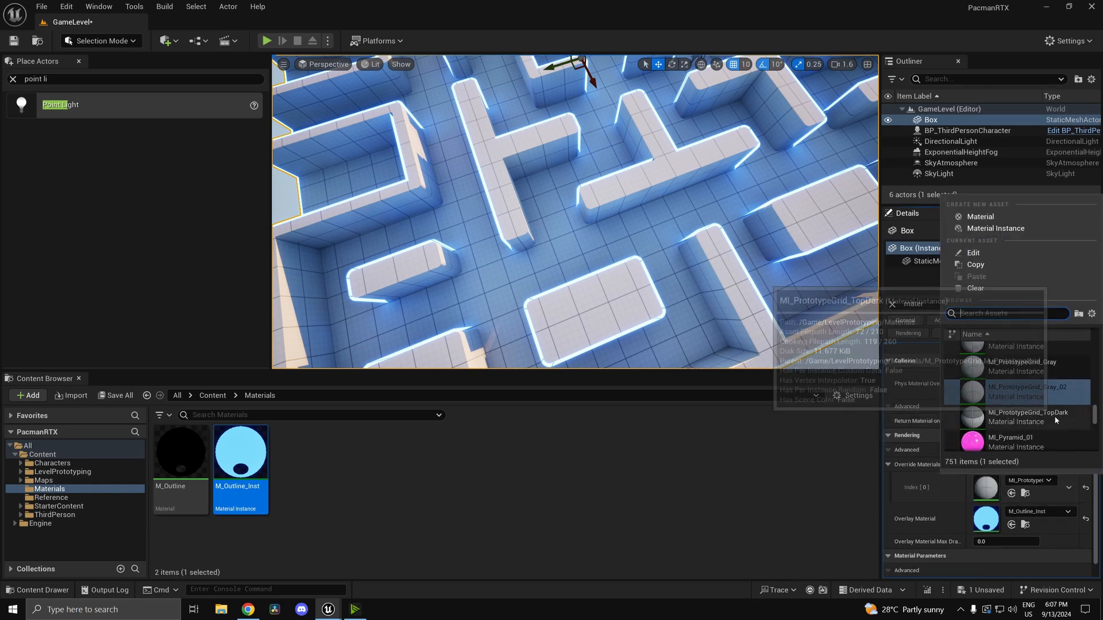
left_click(1028, 417)
right_click_drag(773, 298, 597, 230)
scroll(575, 211, "down", 3)
scroll(575, 211, "up", 8)
key("s")
key("w")
scroll(575, 211, "up", 2)
key("s")
key("w")
key("s")
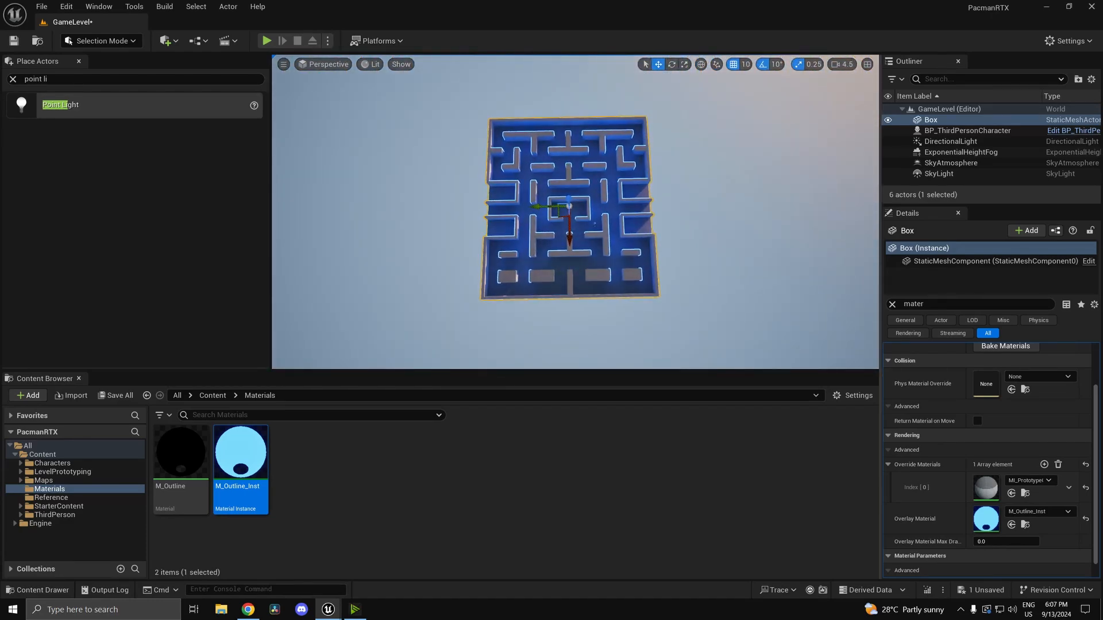
right_click_drag(787, 302, 787, 296)
key("w")
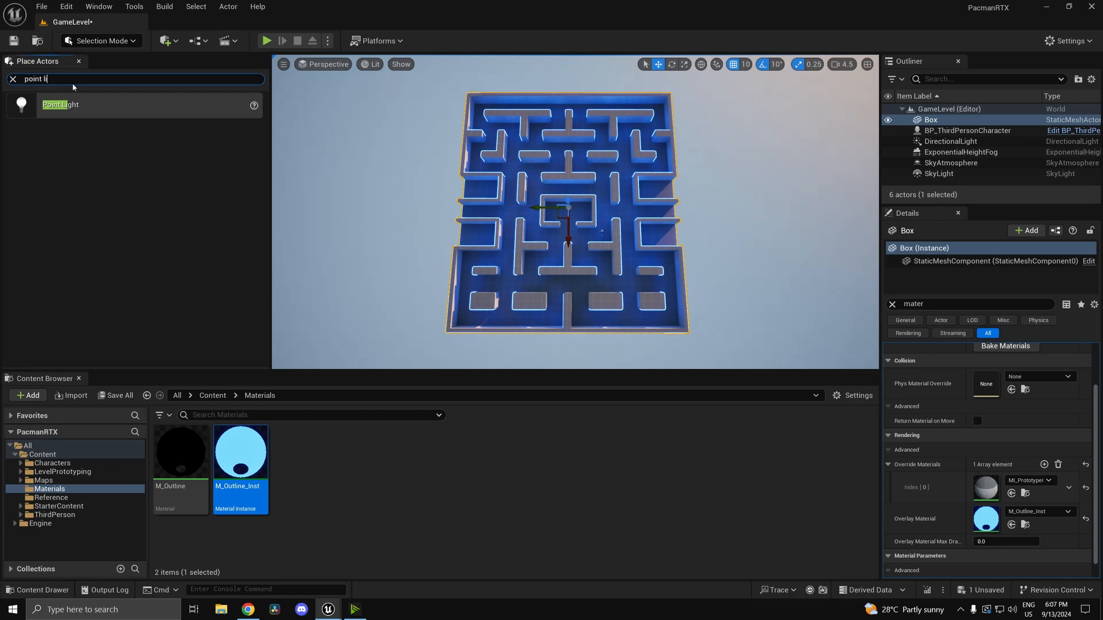
- Clear the Place Actors search and examine the outlined maze from different distances and angles
key("BackSpace")
right_click_drag(551, 154, 528, 204)
key("s")
key("w")
key("e")
key("w")
key("s")
key("w")
key("s")
key("w")
key("s")
scroll(537, 227, "down", 2)
key("w")
key("s")
key("w")
key("s")
- Try deleting the DirectionalLight from the level, and undo the deletion
left_click(976, 141)
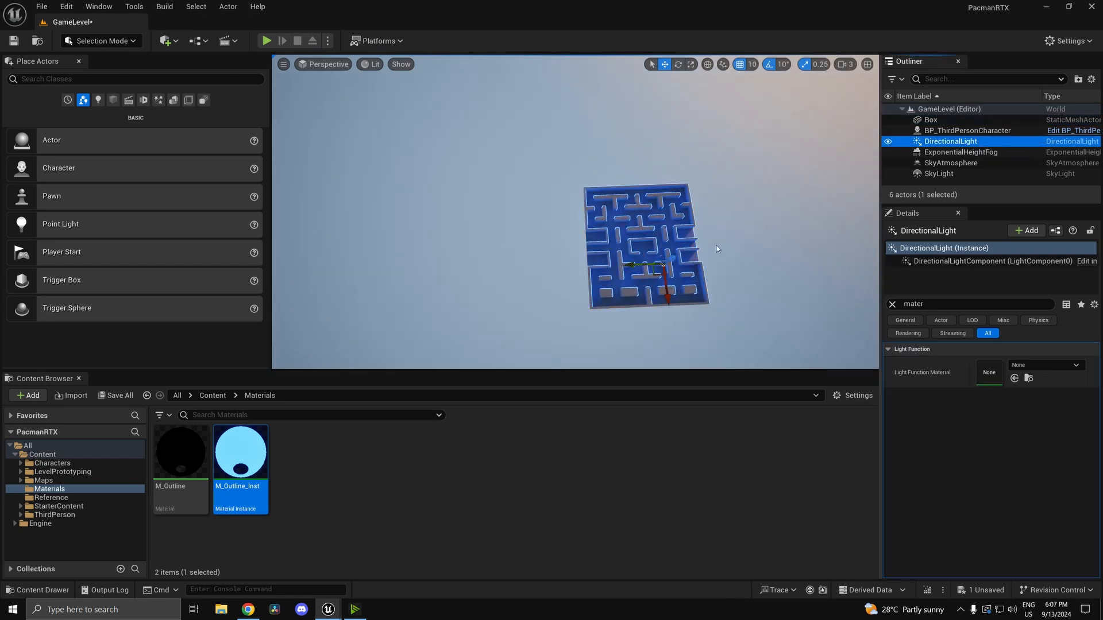
right_click_drag(716, 249, 732, 230)
key("w")
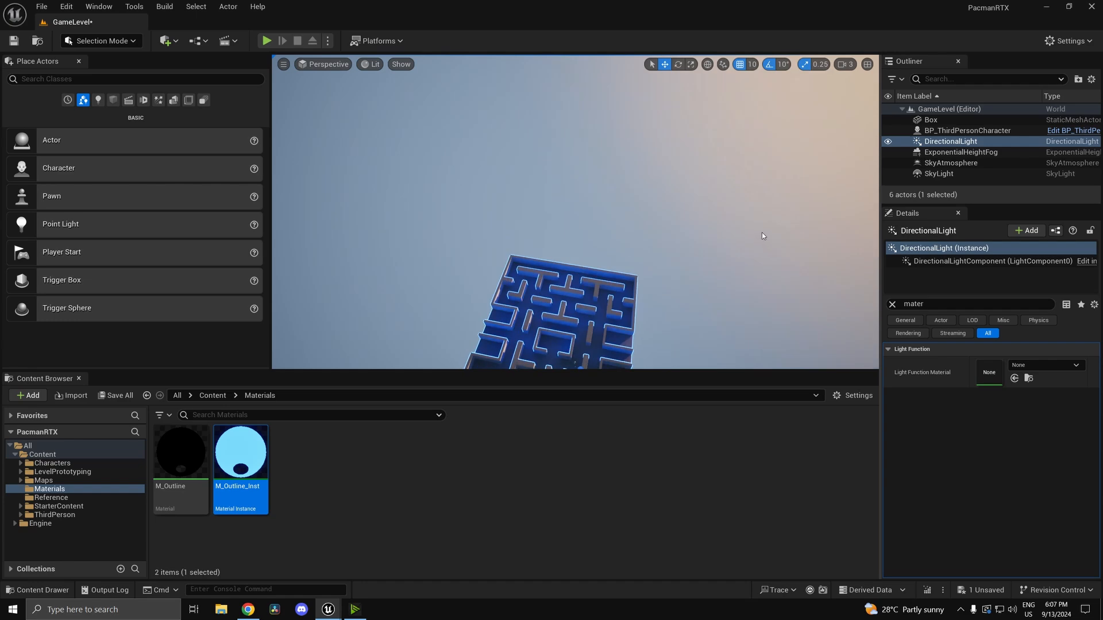
key("Delete")
key("w")
right_click_drag(576, 211, 587, 187)
key("s")
key("w")
key("ctrl+z")
- Rotate the DirectionalLight freehand to a rotation of about -76°, -14° and 44°
key("q")
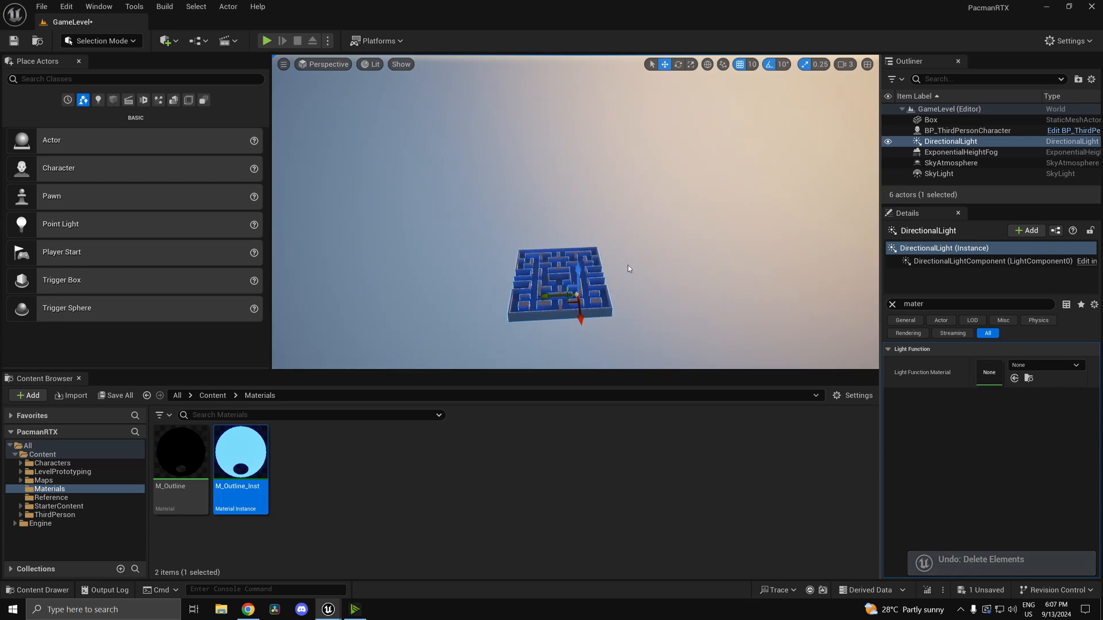
left_click_drag(578, 253, 560, 290)
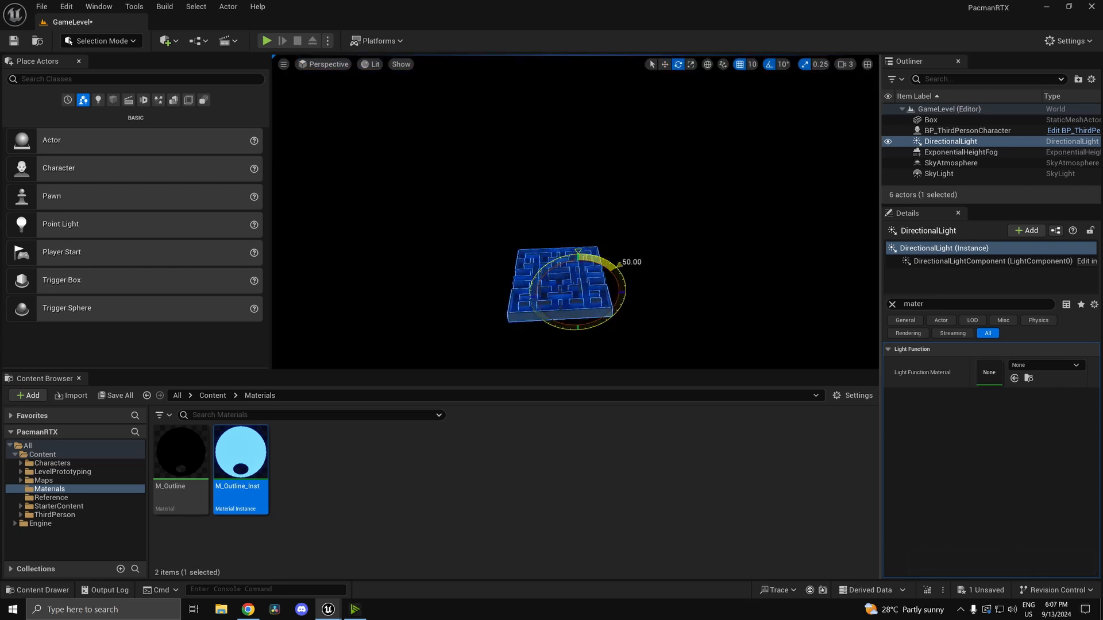
left_click_drag(622, 262, 537, 245)
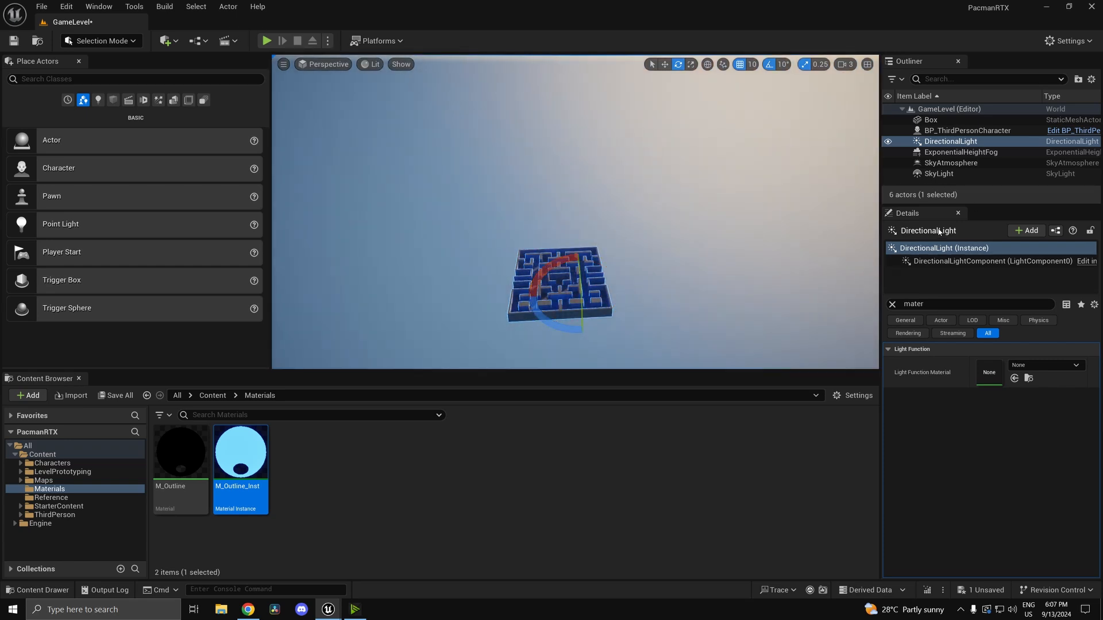
- Set the DirectionalLight's mobility to Movable and save the level
key("BackSpace")
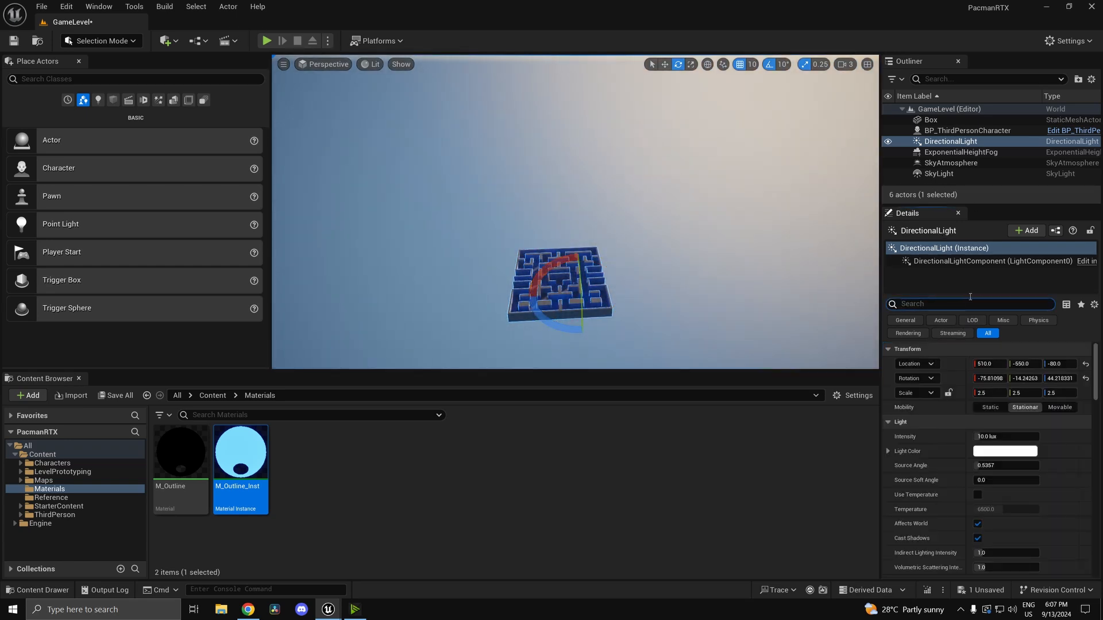
left_click(1020, 408)
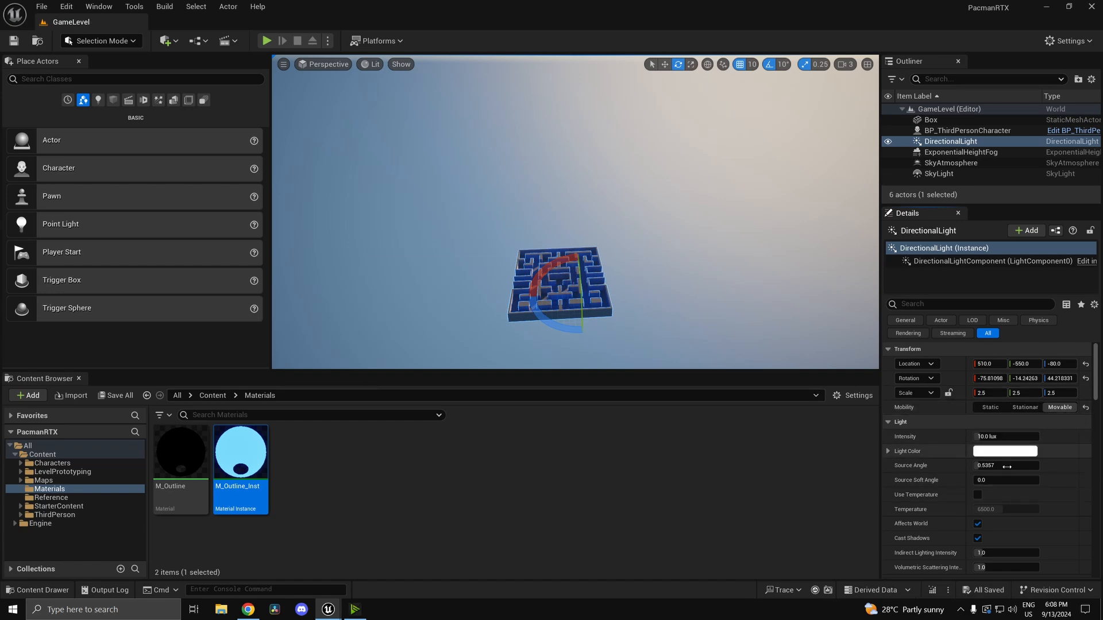
key("w")
right_click_drag(774, 289, 772, 350)
key("s")
key("w")
key("s")
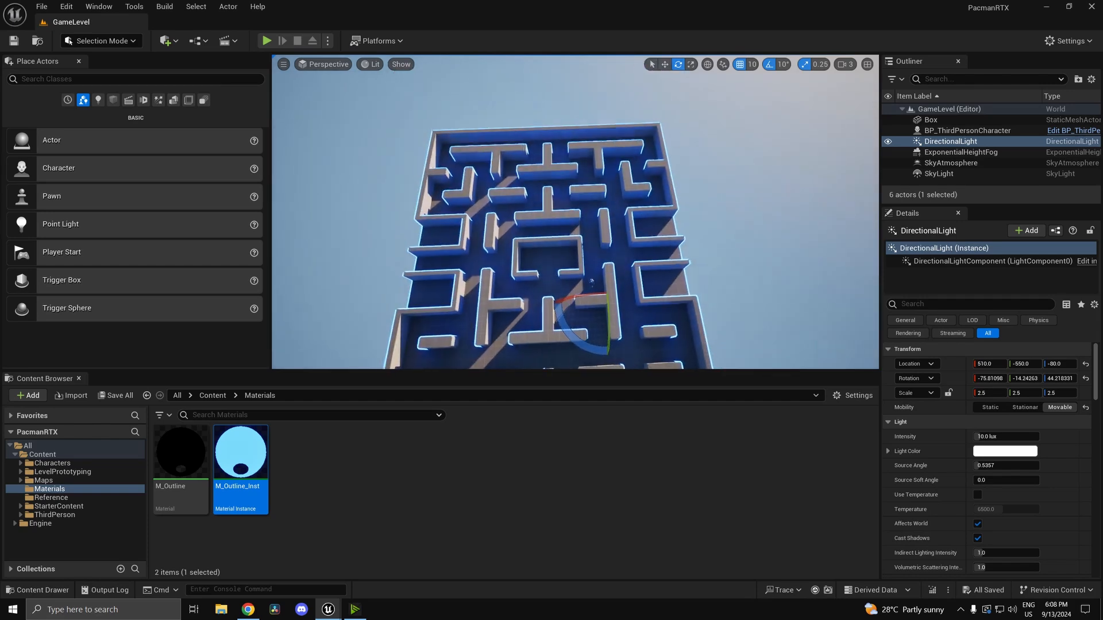
- Open the Level Blueprint and create a reference to the DirectionalLight below Event BeginPlay in the Event Graph
left_click(196, 42)
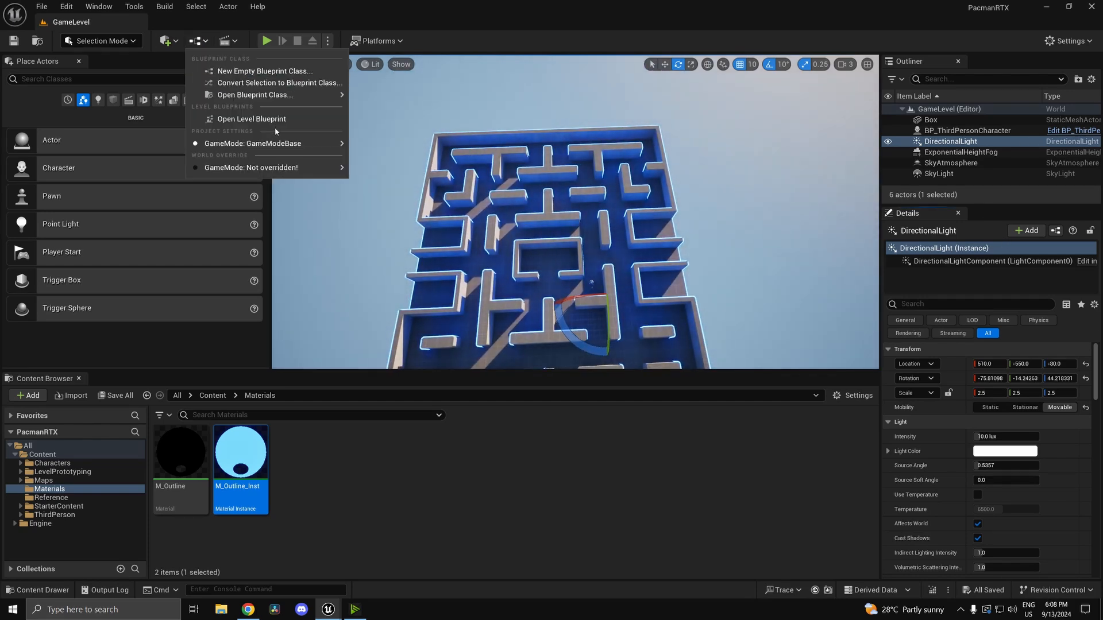
left_click(221, 119)
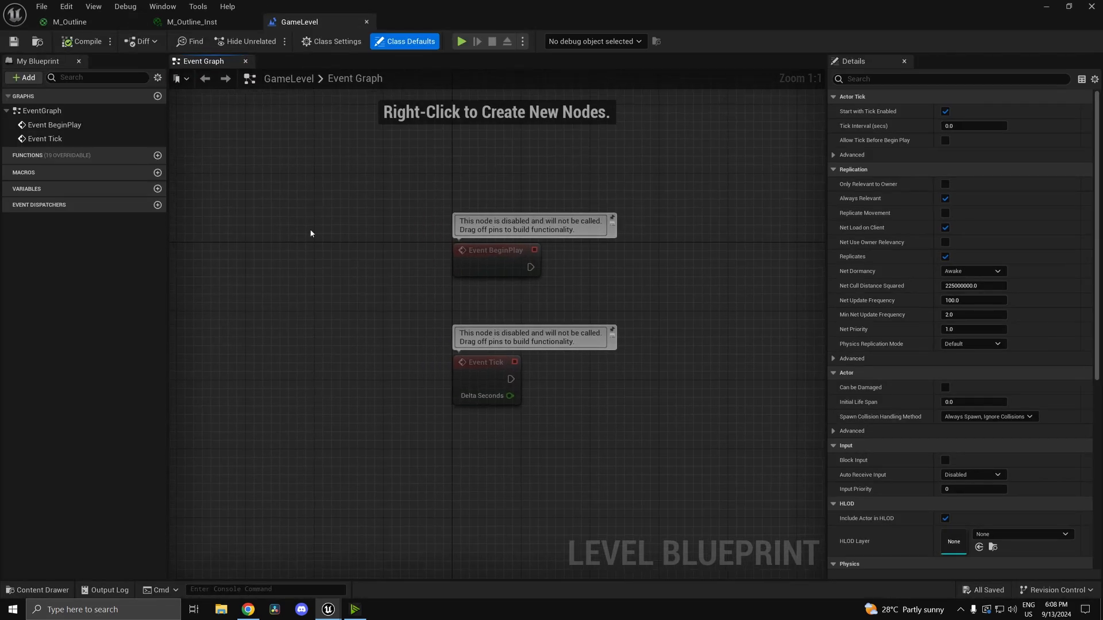
right_click(485, 303)
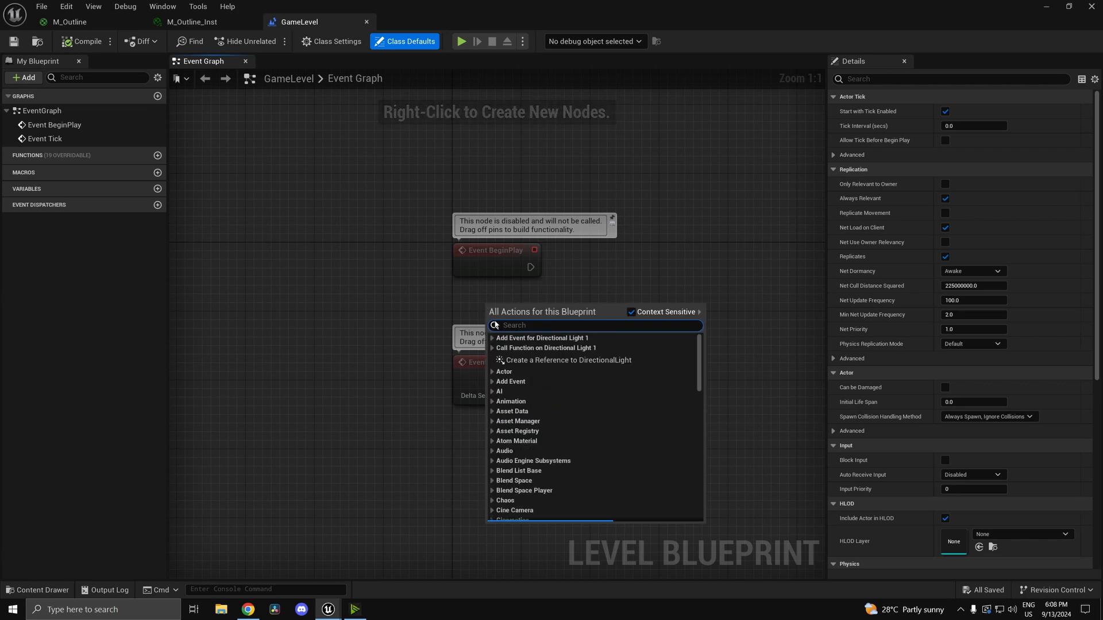
left_click(548, 361)
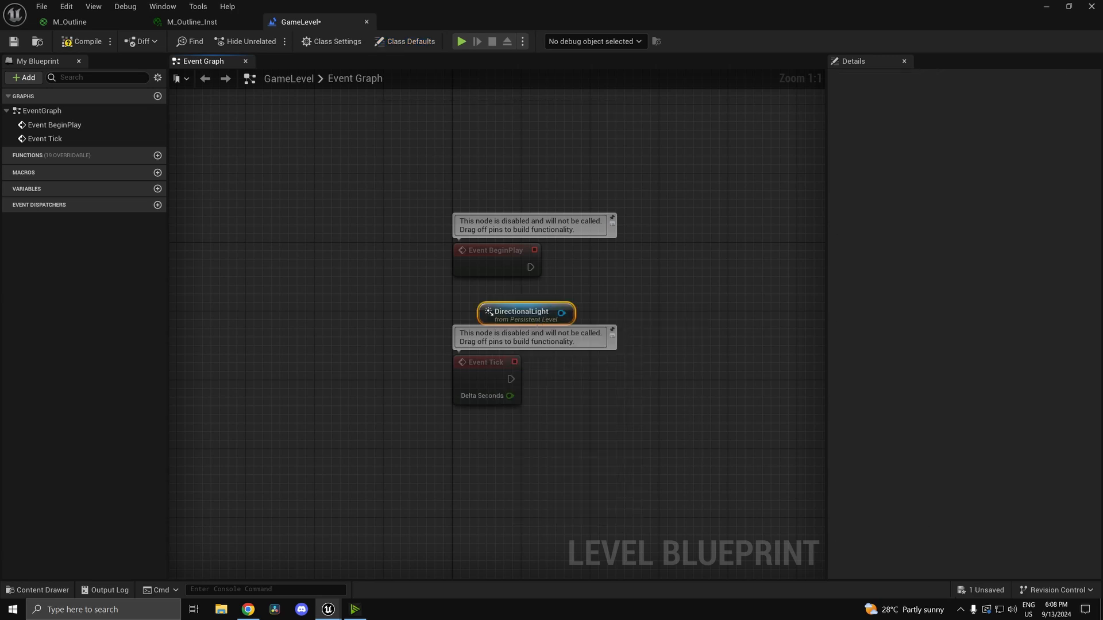
left_click_drag(504, 313, 481, 313)
- Delete the Event Tick node from the Event Graph
left_click(480, 387)
key("Delete")
right_click_drag(480, 387, 480, 428)
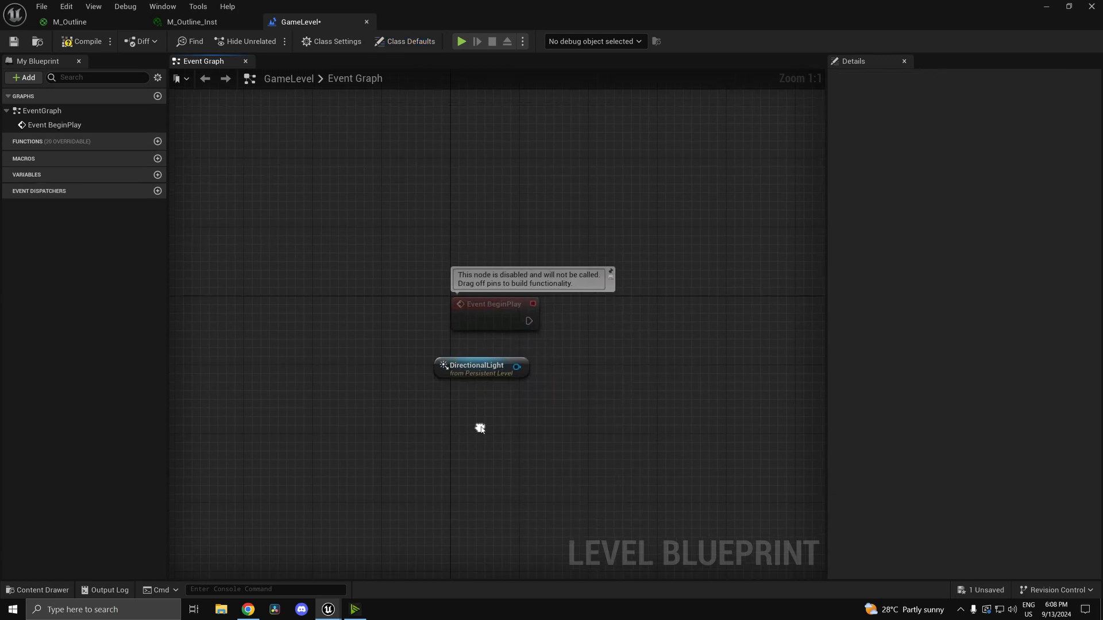
left_click_drag(516, 373, 572, 367)
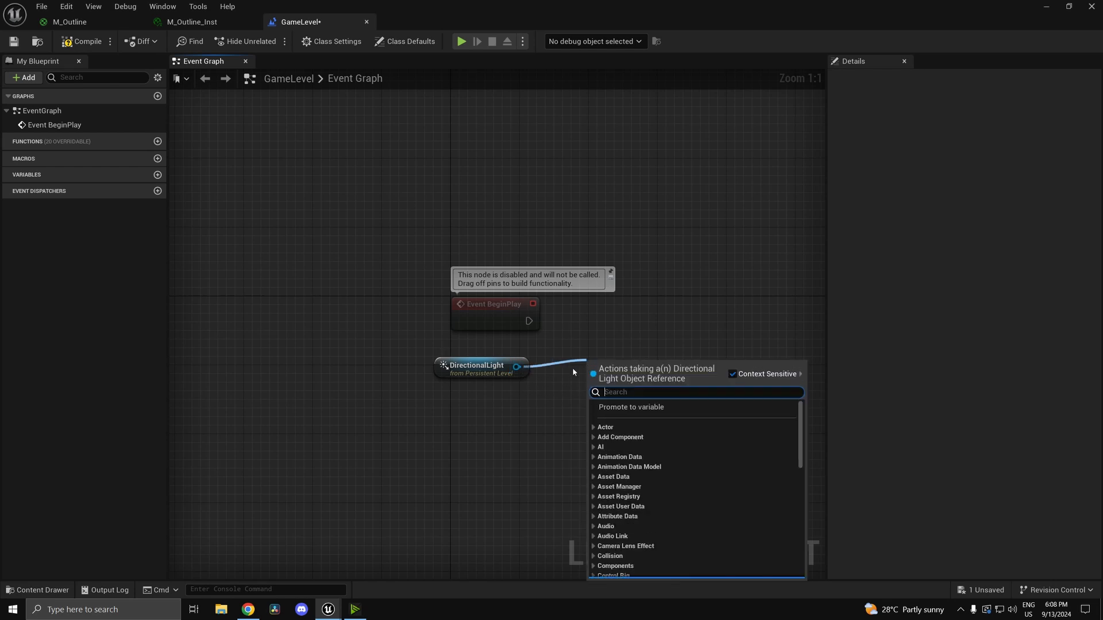
right_click_drag(546, 384, 447, 409)
left_click_drag(483, 381, 483, 381)
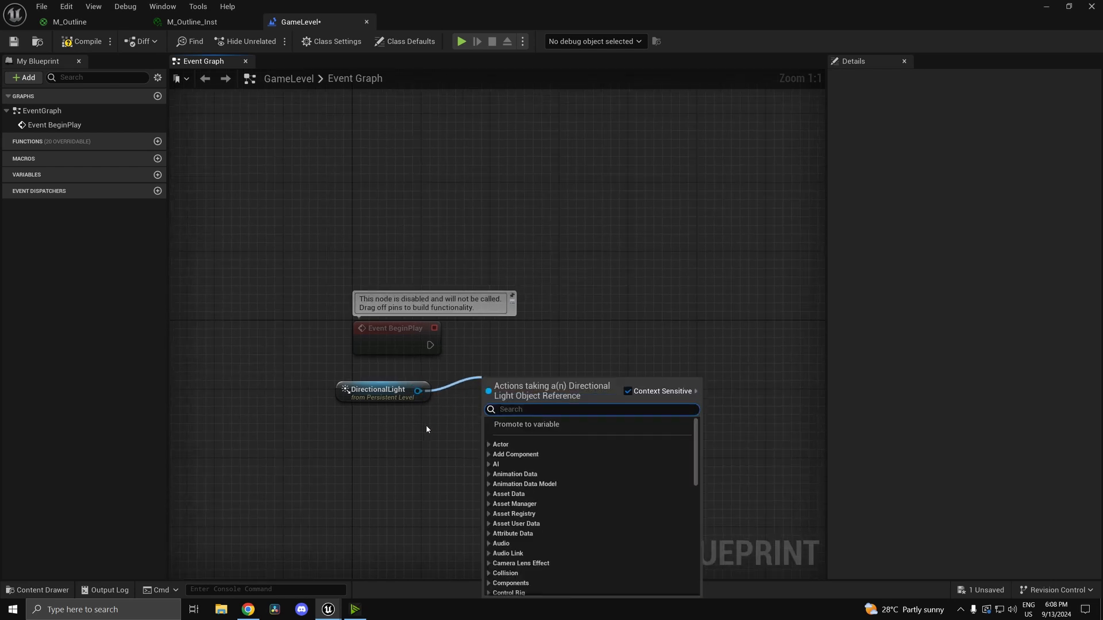
left_click_drag(417, 391, 477, 386)
right_click_drag(495, 422, 546, 328)
scroll(442, 363, "down", 2)
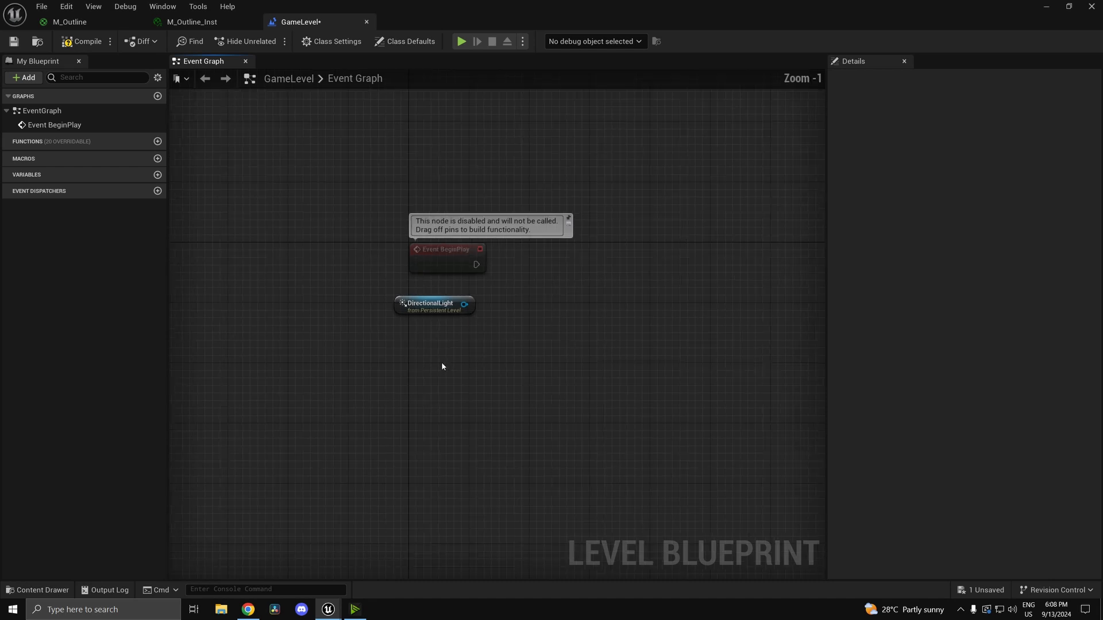
scroll(475, 354, "up", 2)
- Move the DirectionalLight reference away from Event BeginPlay and add a Set Timer by Function Name node
left_click_drag(433, 306, 254, 337)
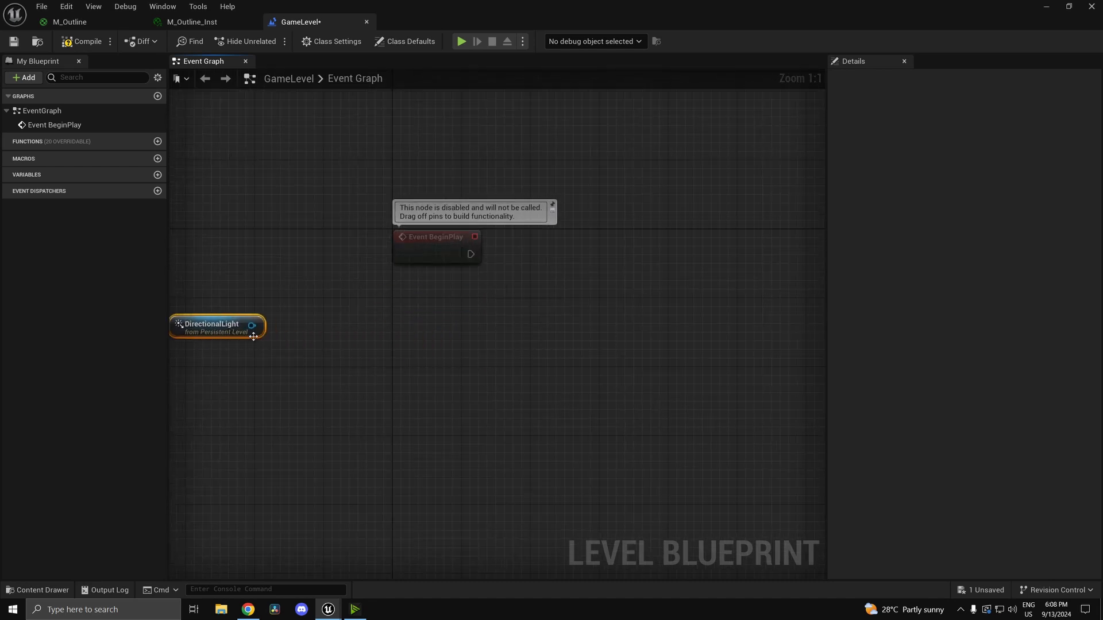
right_click_drag(364, 341, 362, 341)
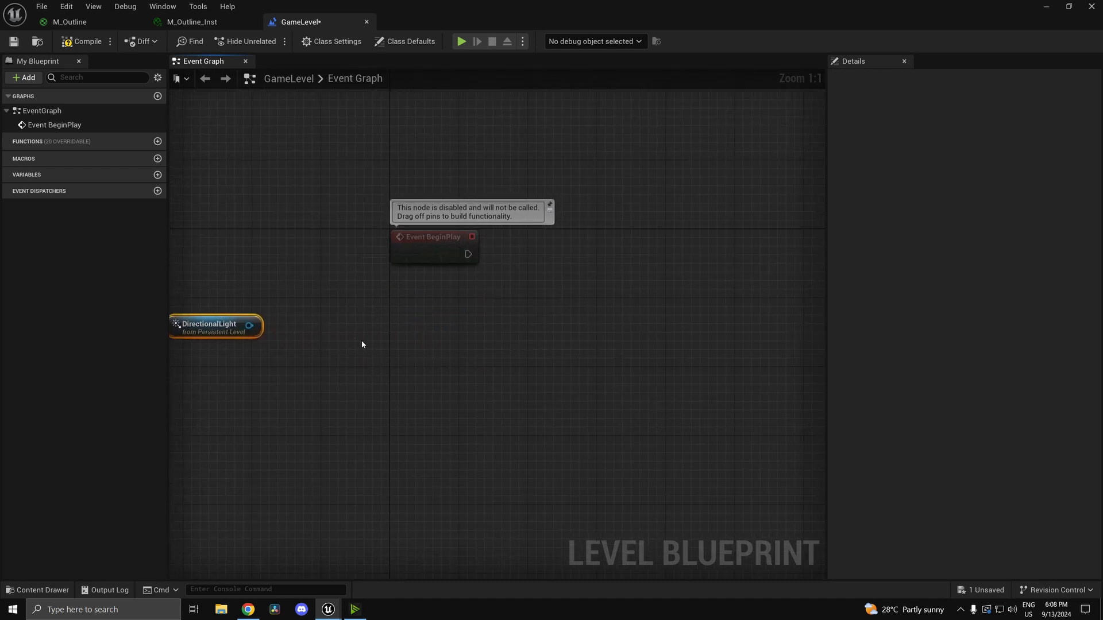
right_click(366, 342)
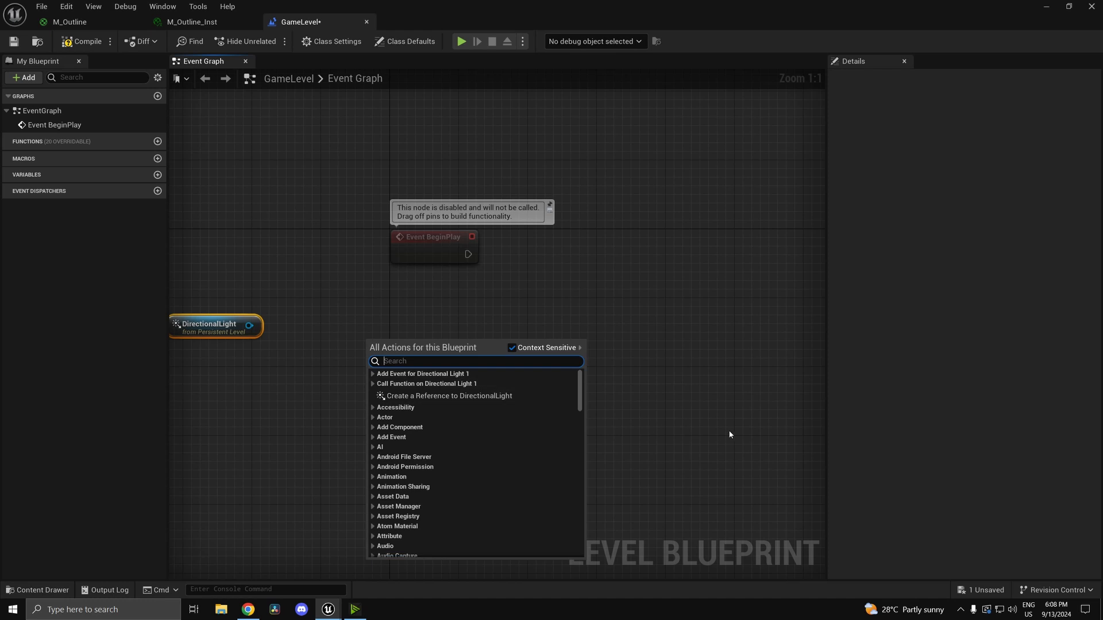
type("timer")
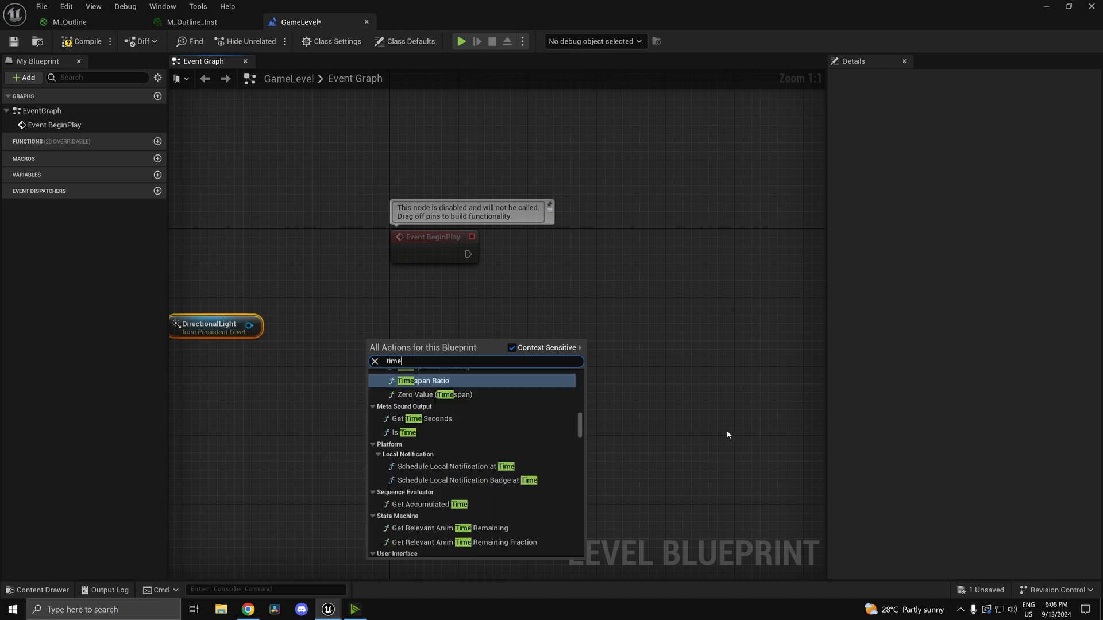
key("BackSpace")
key("BackSpace")
key("BackSpace")
key("BackSpace")
key("BackSpace")
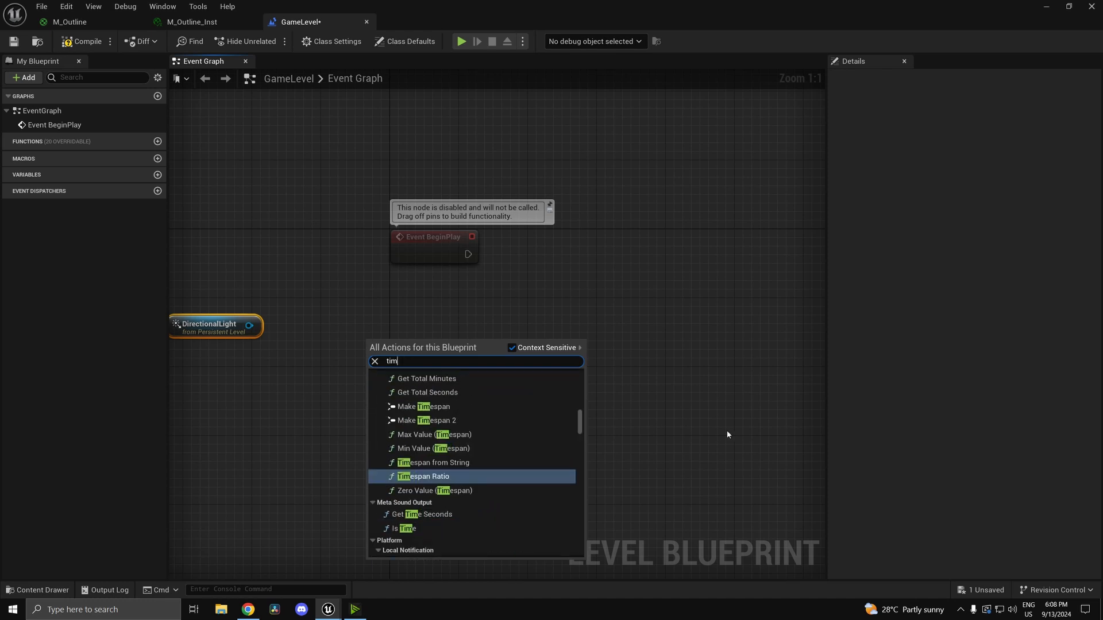
type("set timer")
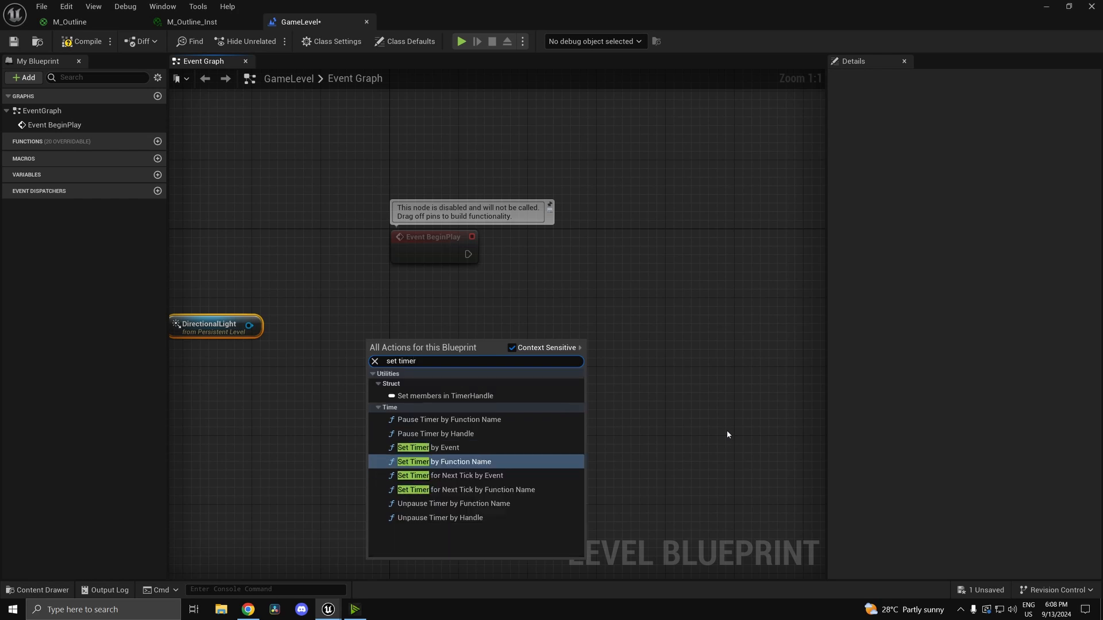
key("Return")
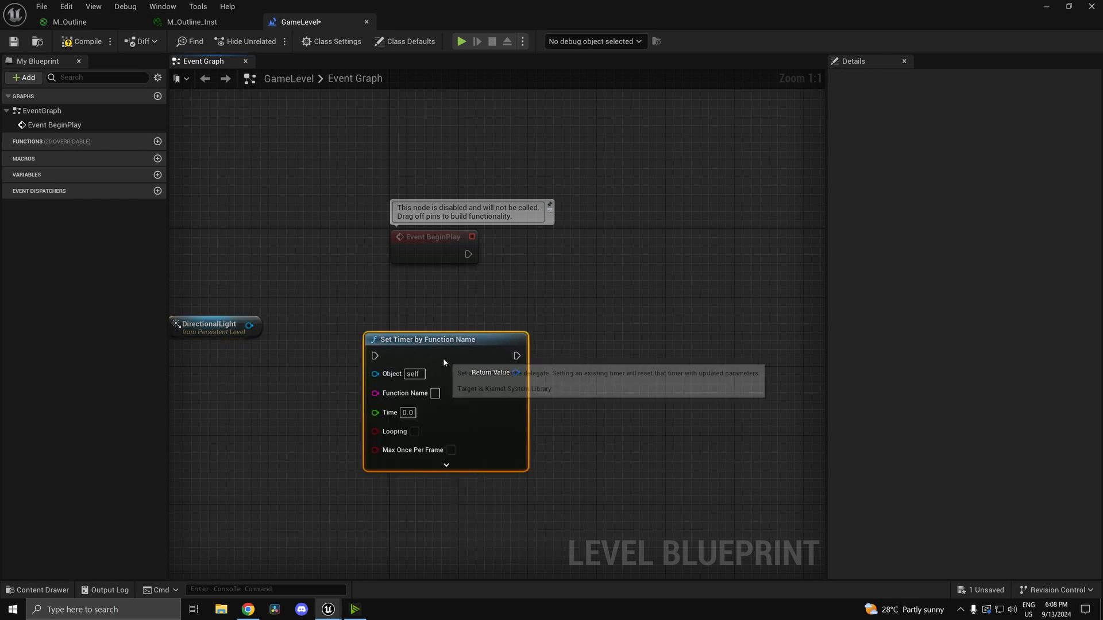
- Place the timer node beside Event BeginPlay, and make it loop with a Time of 0.016
left_click_drag(445, 361, 698, 261)
right_click_drag(520, 384, 560, 297)
right_click(515, 344)
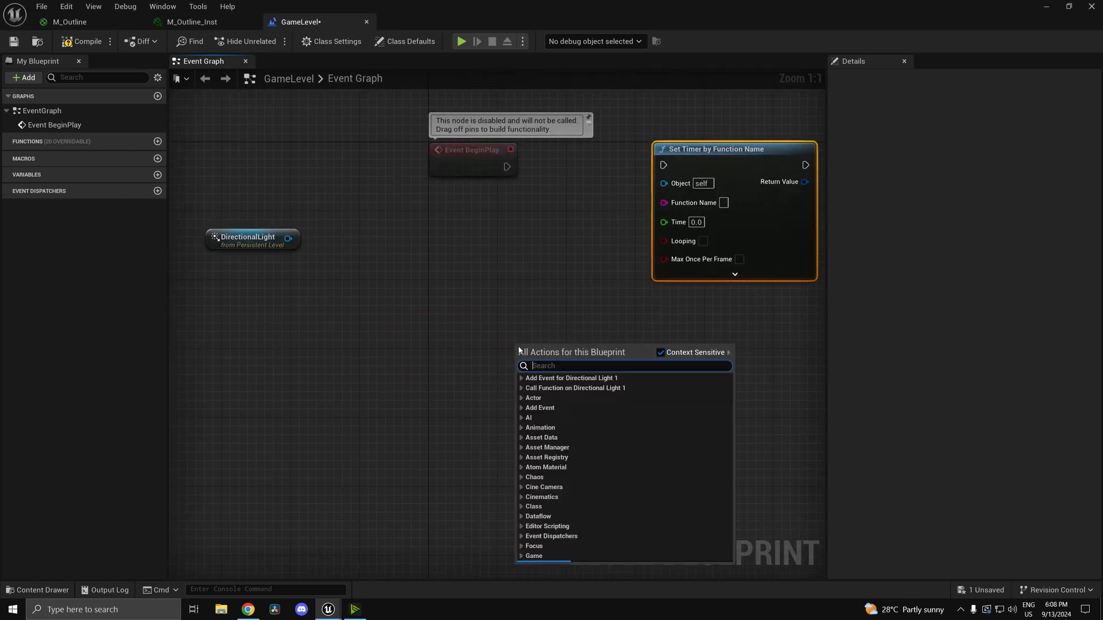
left_click(708, 237)
left_click(703, 240)
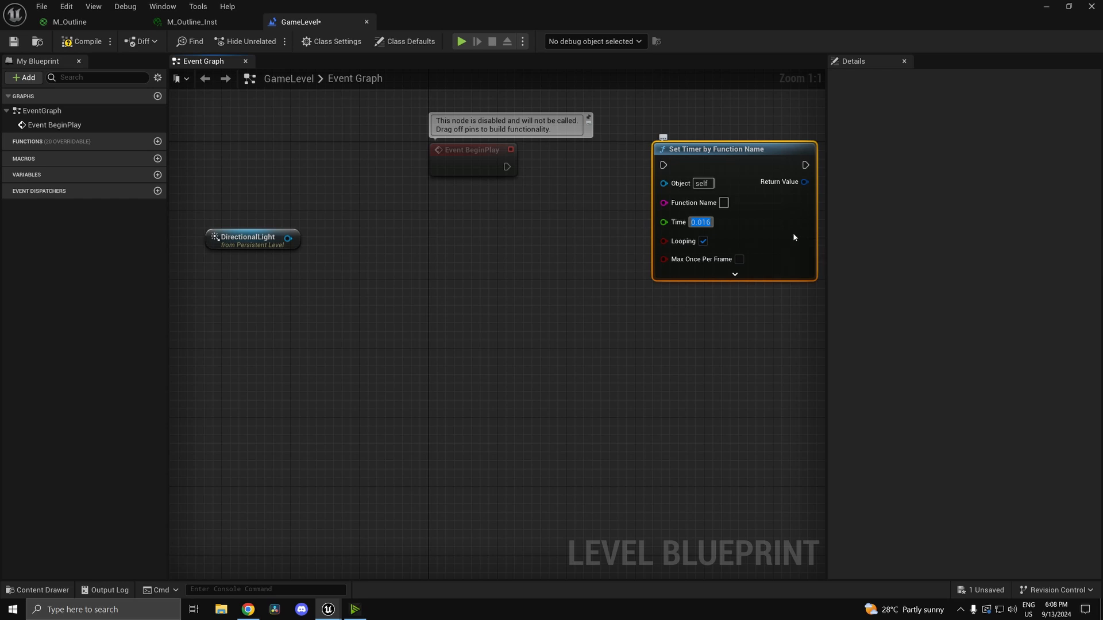
- Set the timer node's Time to 0.0166 and add a custom event named RotateLight below Event BeginPlay
key("ctrl+s")
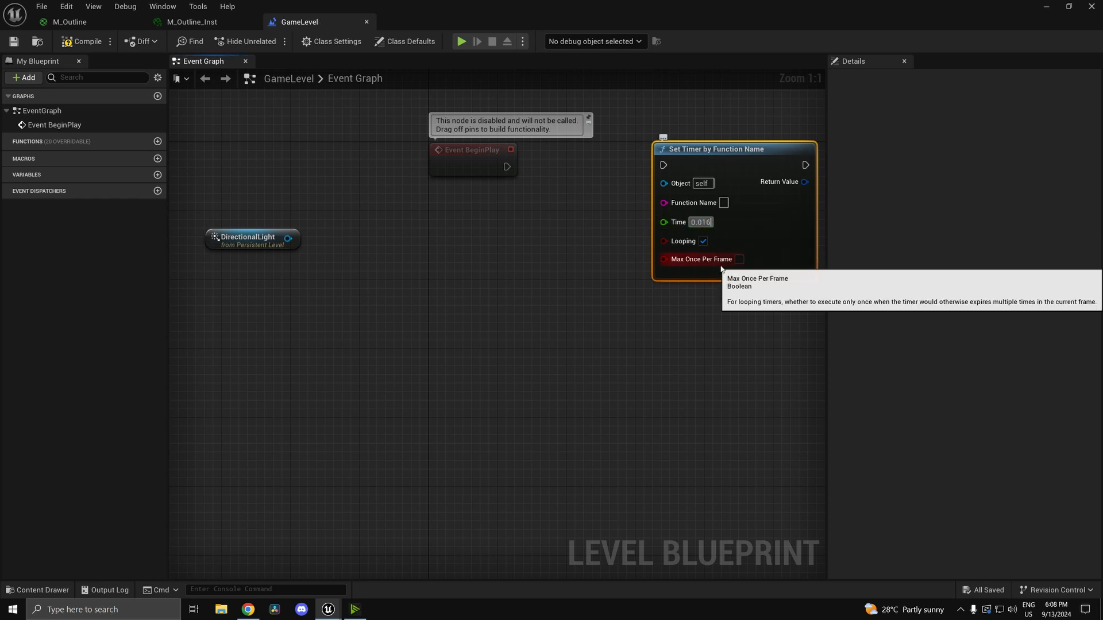
left_click(694, 335)
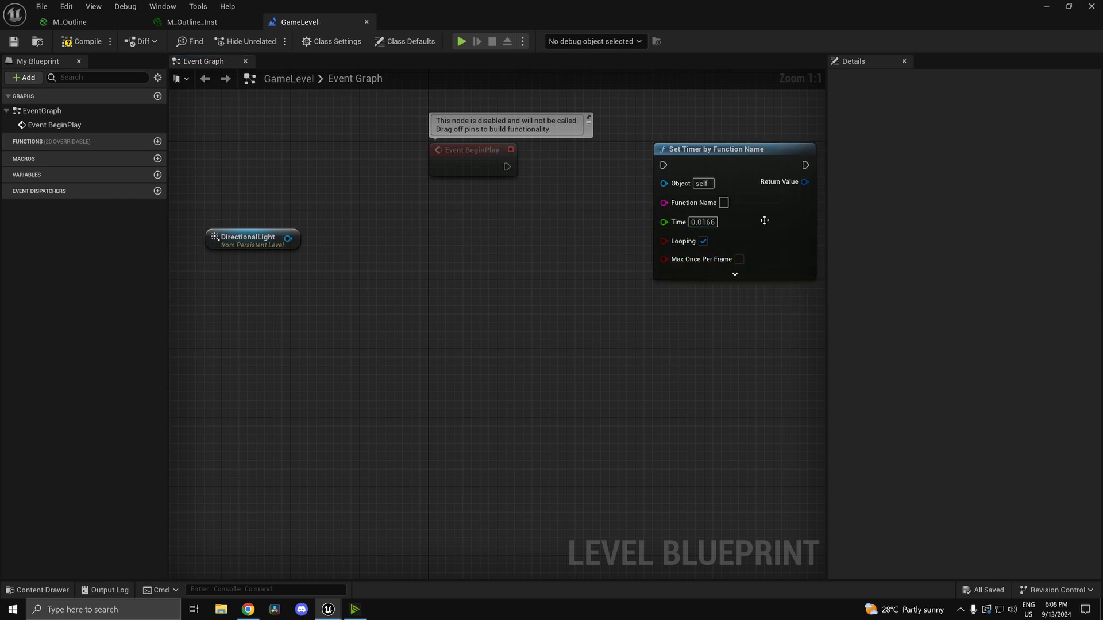
right_click(498, 399)
type("custom")
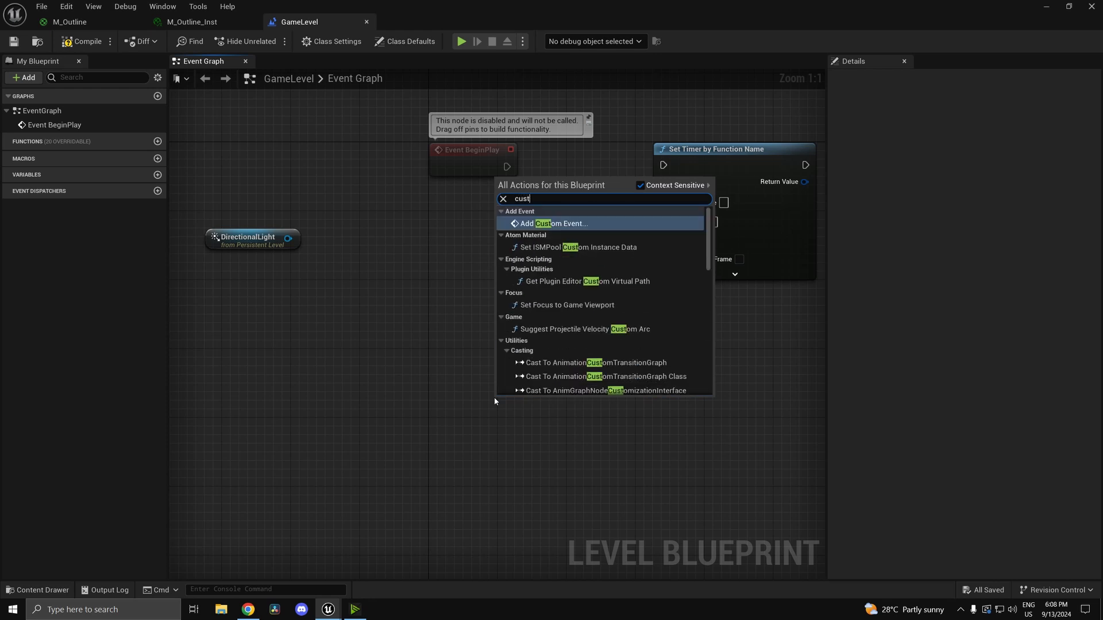
key("Return")
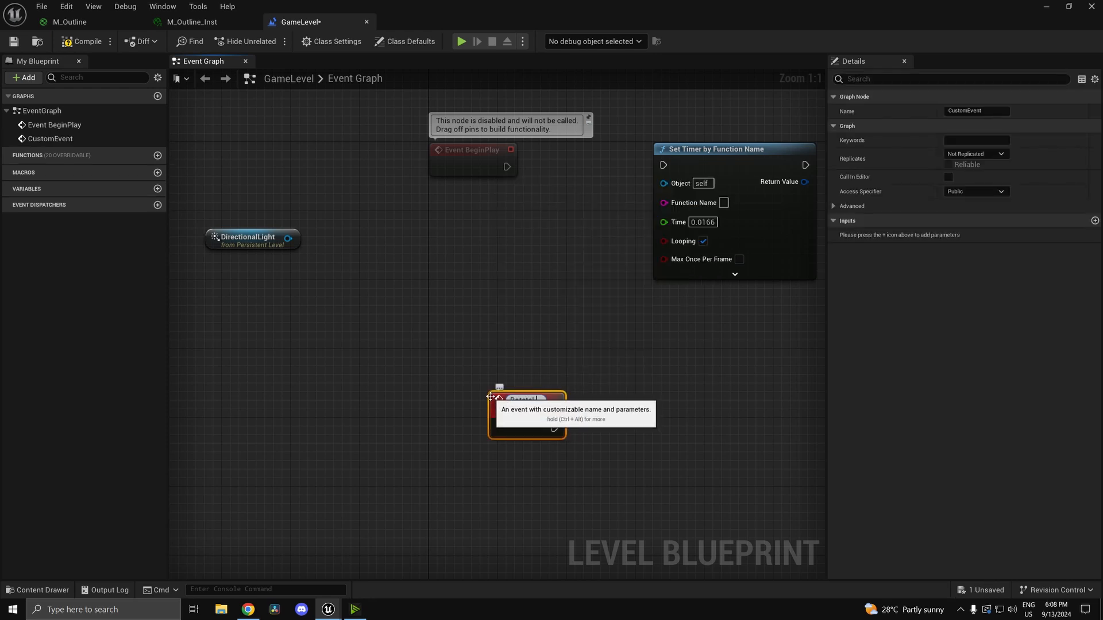
type("RotateLight")
key("Return")
left_click_drag(523, 413, 481, 424)
- Create a Float variable named RotationAngle and compile the Level Blueprint
right_click_drag(505, 418, 479, 337)
left_click(157, 188)
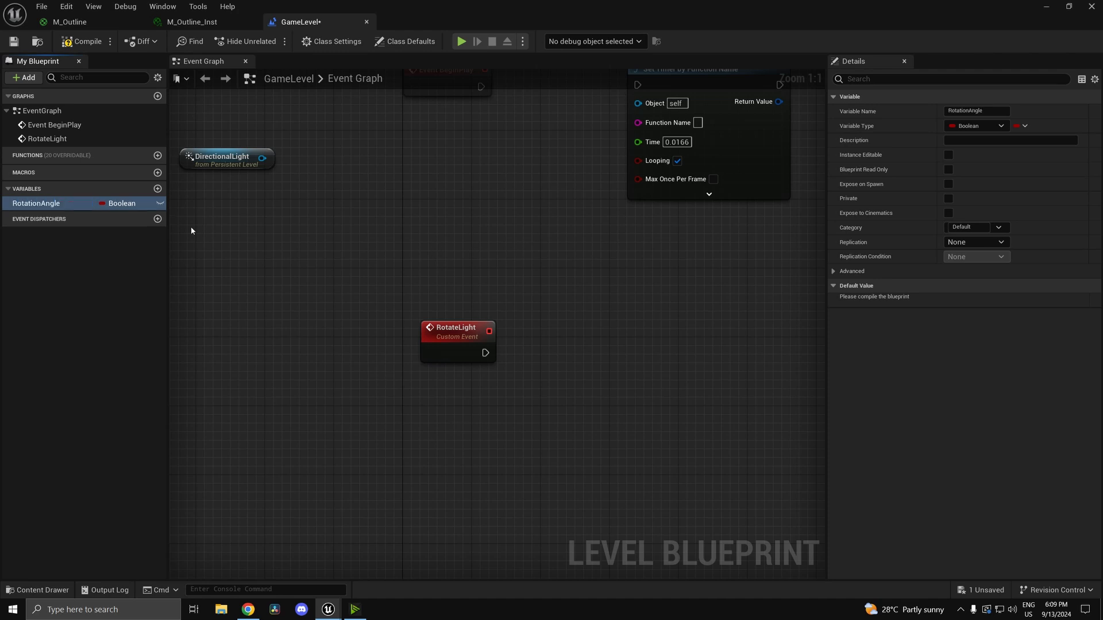
left_click(119, 203)
left_click(161, 277)
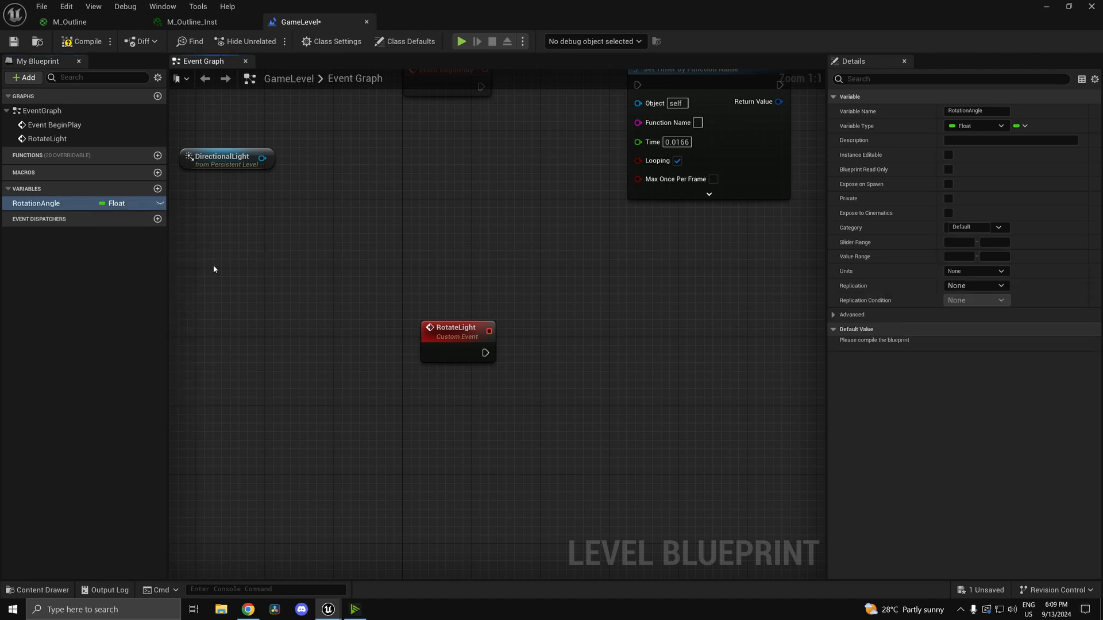
left_click(78, 48)
- Place the DirectionalLight reference below RotateLight, add an Add Actor Local Rotation node targeting it, and connect the node to the RotateLight event
left_click_drag(225, 166, 531, 402)
type("add")
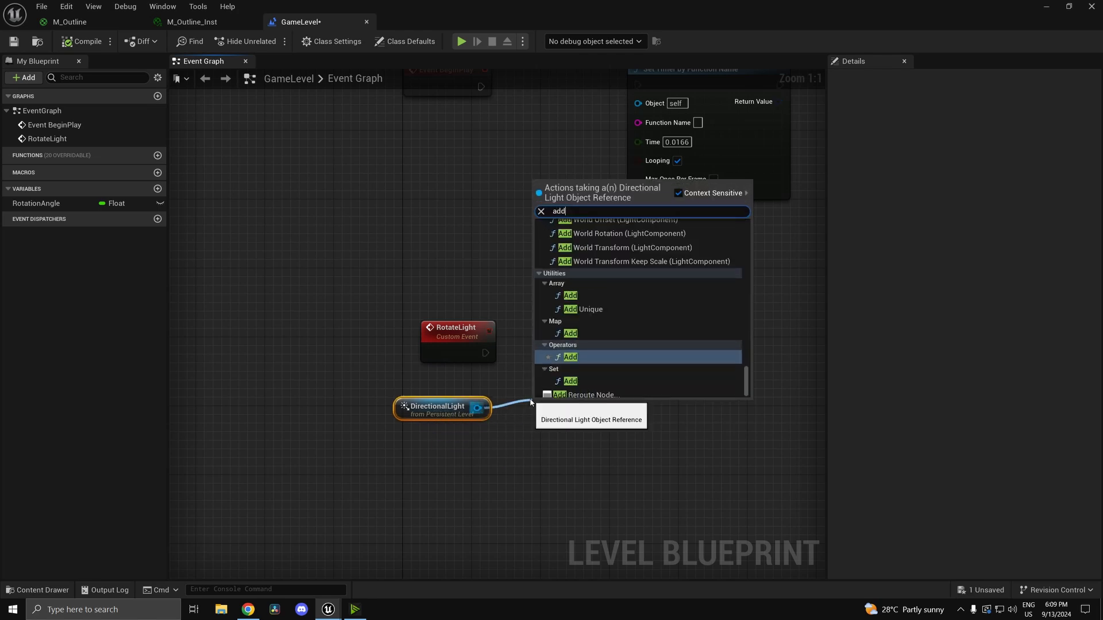
type(" actor")
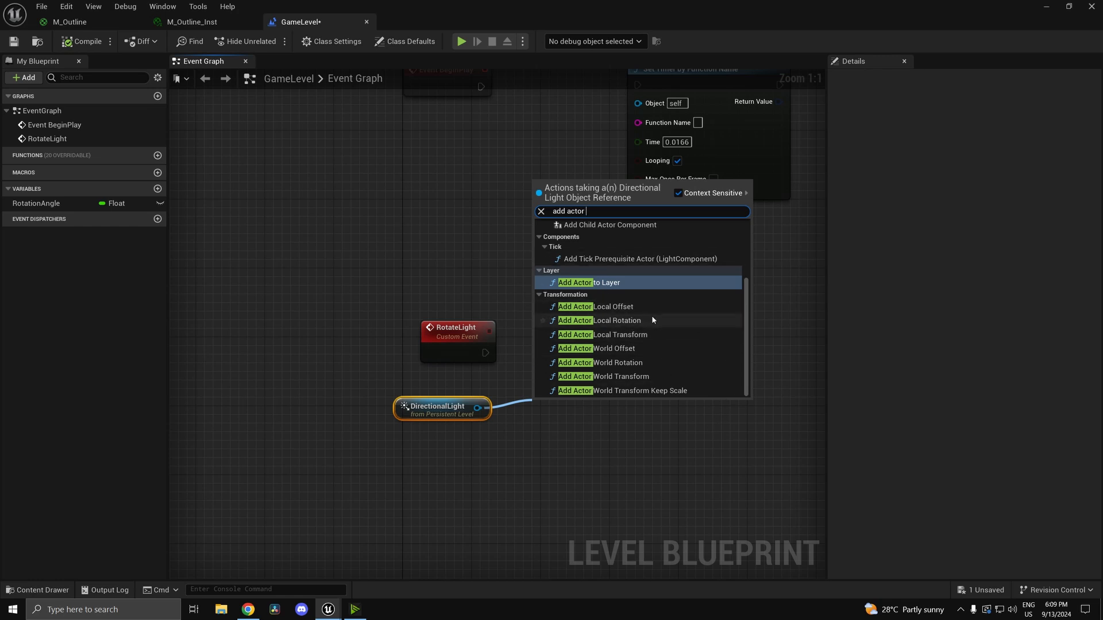
left_click(599, 321)
left_click_drag(544, 435, 624, 351)
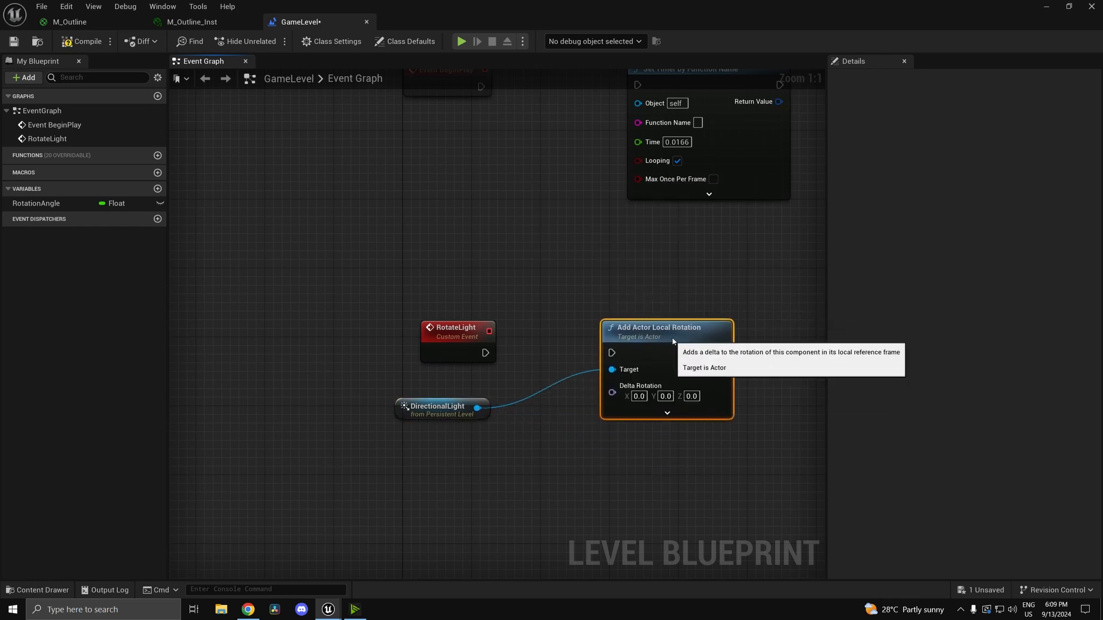
left_click_drag(493, 355, 487, 352)
left_click_drag(667, 331, 684, 339)
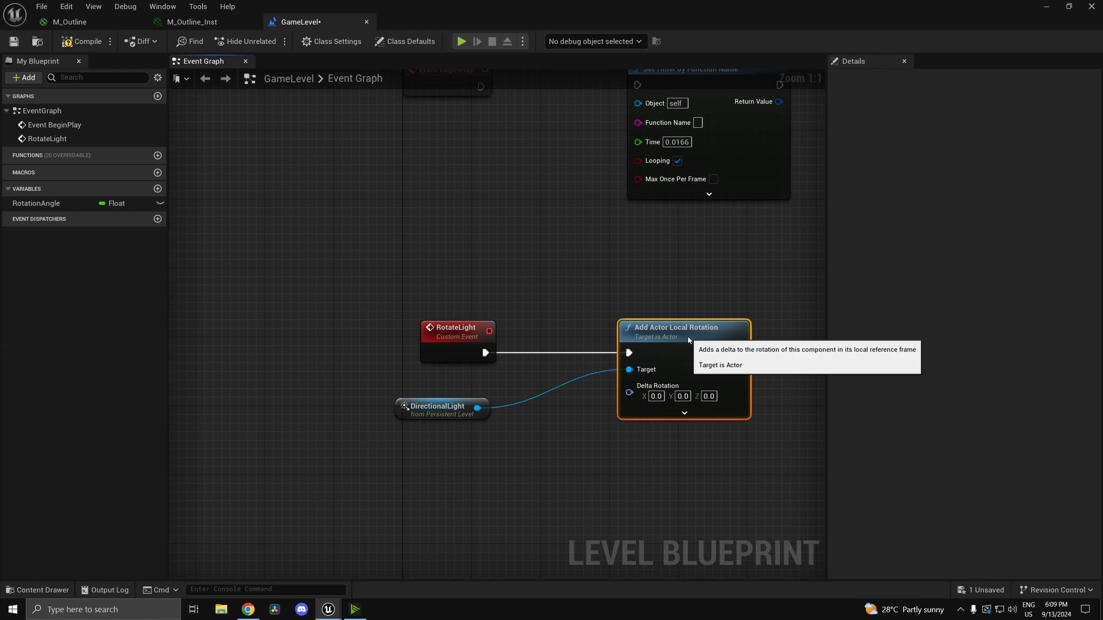
- Expand the Add Actor Local Rotation node, set its Delta Rotation X to 1, and save
left_click(684, 412)
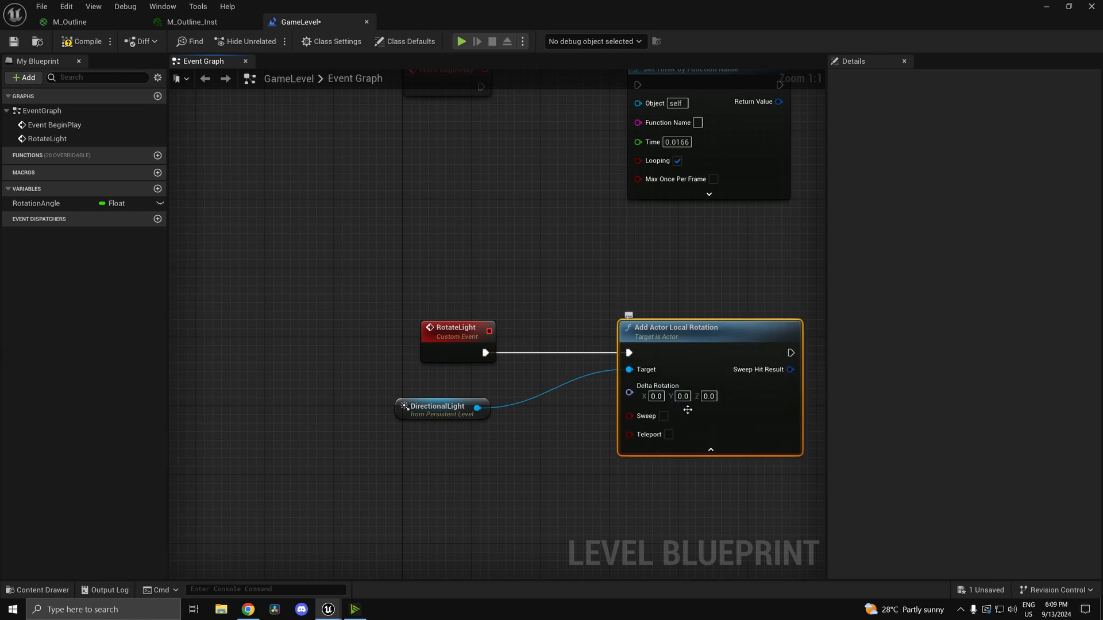
left_click(655, 396)
type("1")
left_click(566, 425)
key("ctrl+s")
- Connect Event BeginPlay to the Set Timer by Function Name node and move the timer node slightly closer
right_click_drag(656, 212, 651, 320)
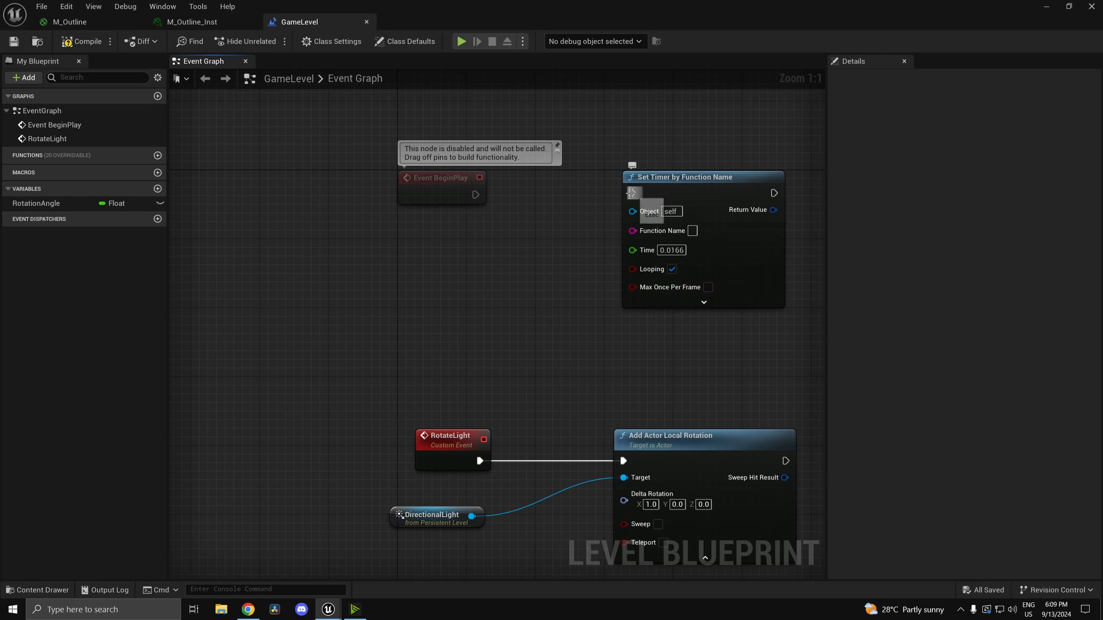
left_click_drag(632, 193, 476, 196)
left_click_drag(657, 188, 640, 197)
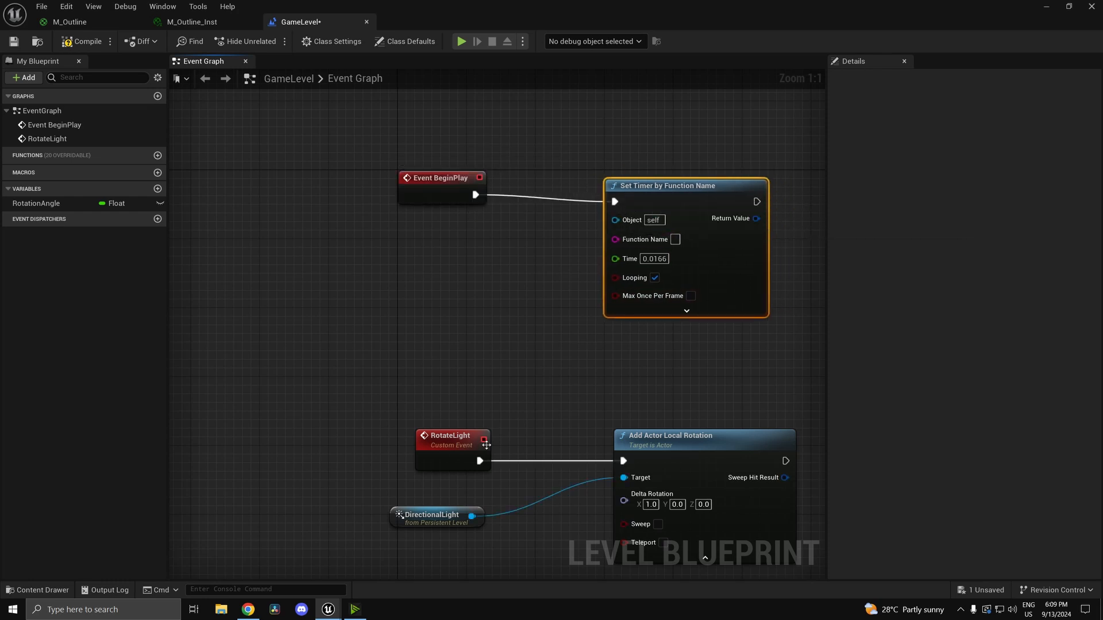
- Set the timer's Function Name to the RotateLight event name, shift the timer node nearer to Event BeginPlay, and save
double_click(457, 445)
key("ctrl+c")
left_click(555, 436)
left_click(675, 240)
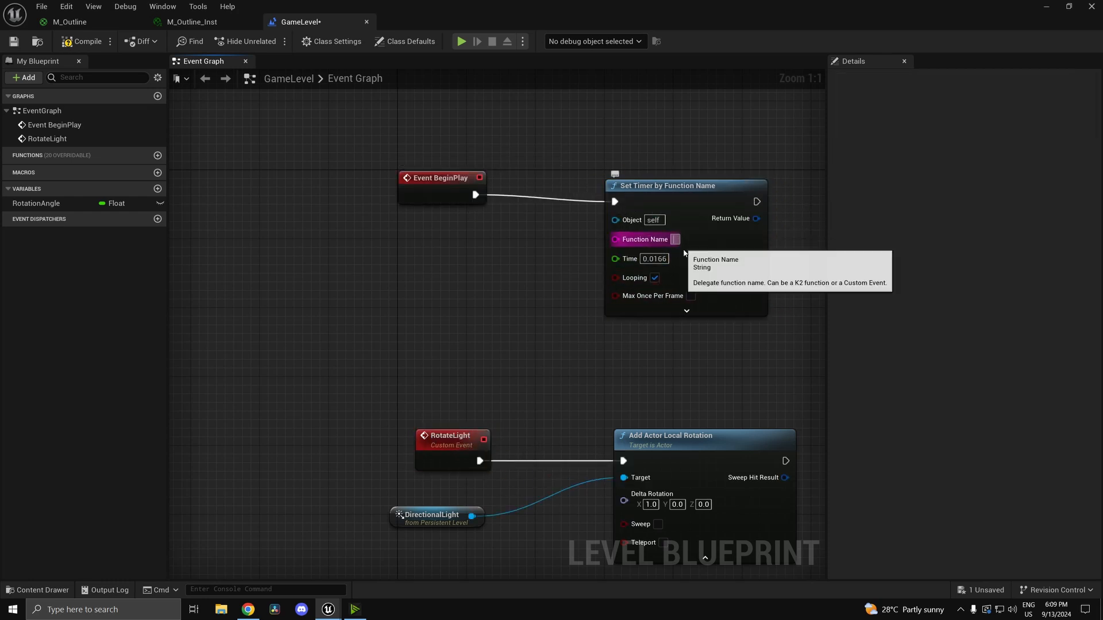
key("ctrl+v")
left_click_drag(726, 280, 667, 271)
key("ctrl+s")
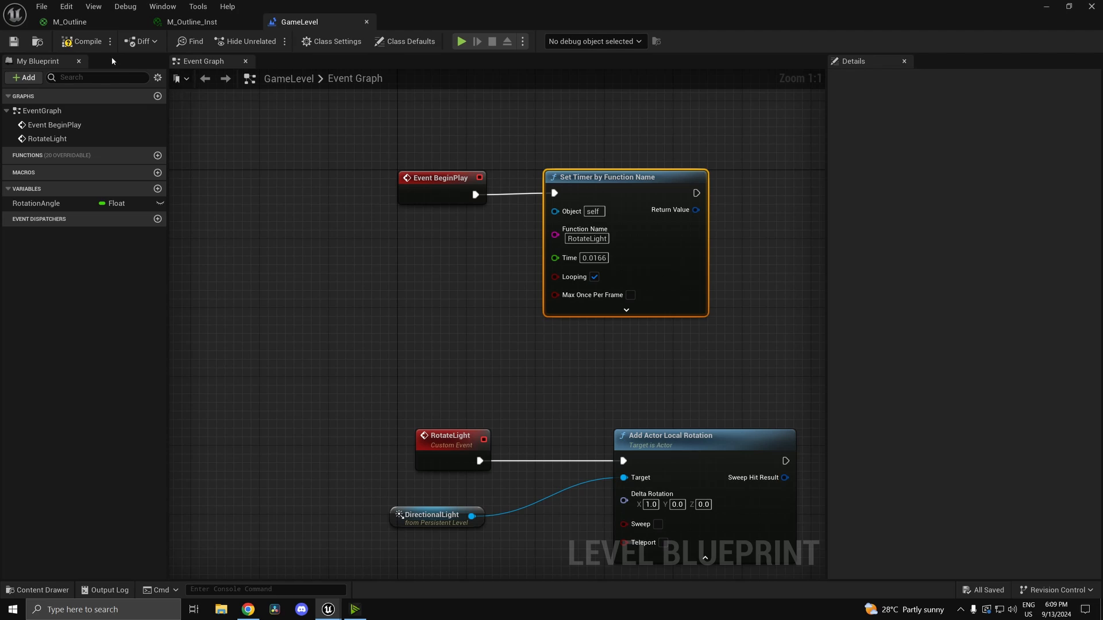
- Return to the level editor and play the level to check the light's rotation
left_click(1051, 8)
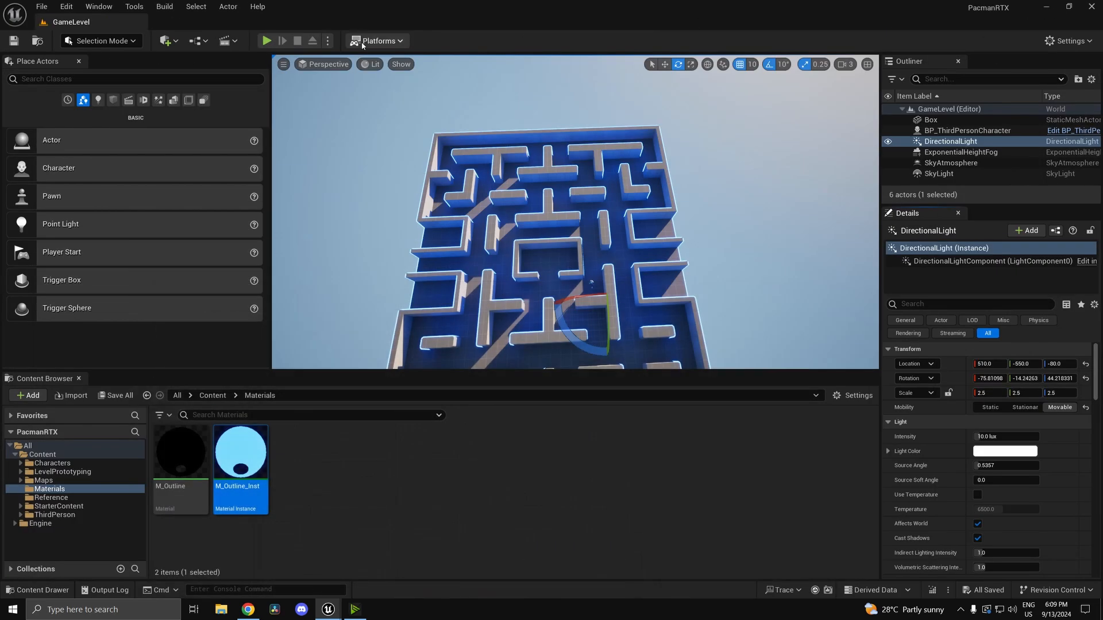
left_click(267, 41)
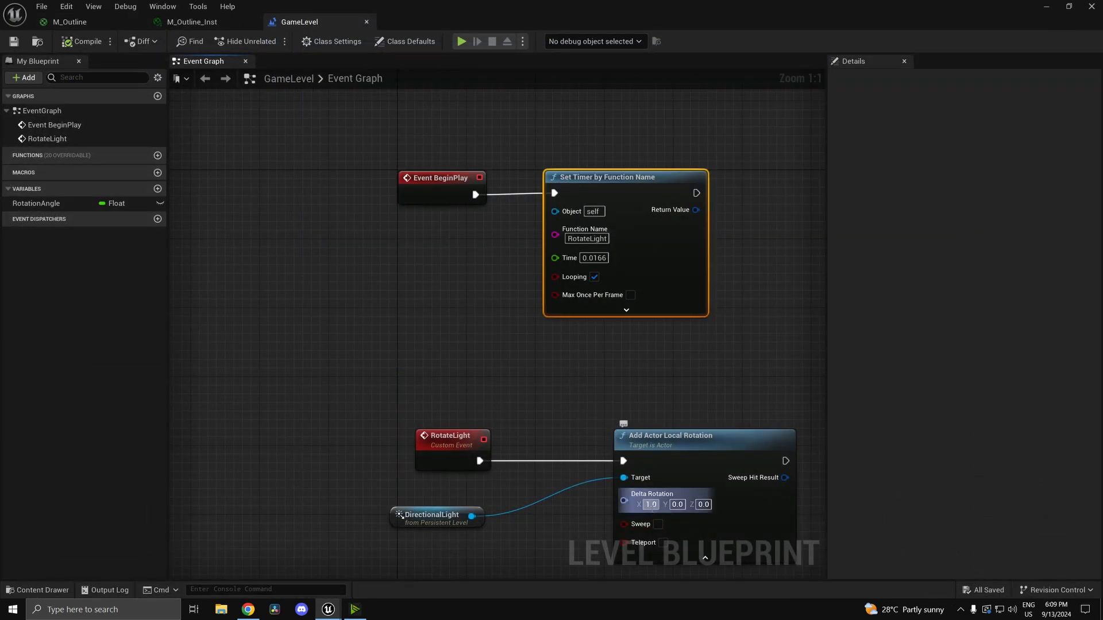
- Set the Add Actor Local Rotation node's Delta Rotation X to 10 and play-test the level
left_click(651, 506)
type("10")
key("Return")
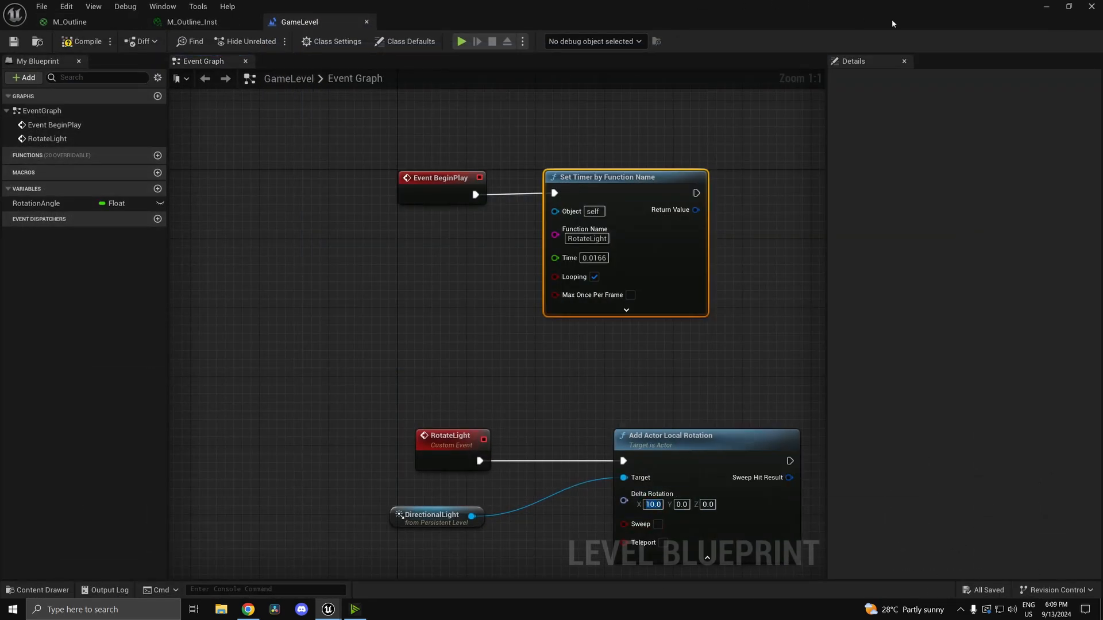
left_click(1087, 7)
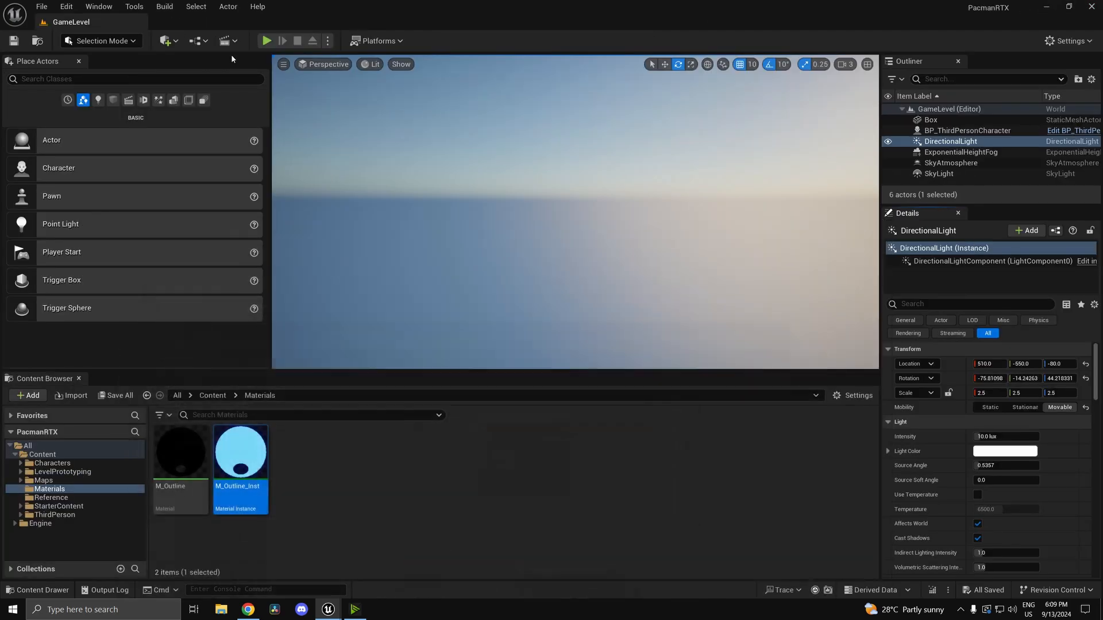
left_click(266, 41)
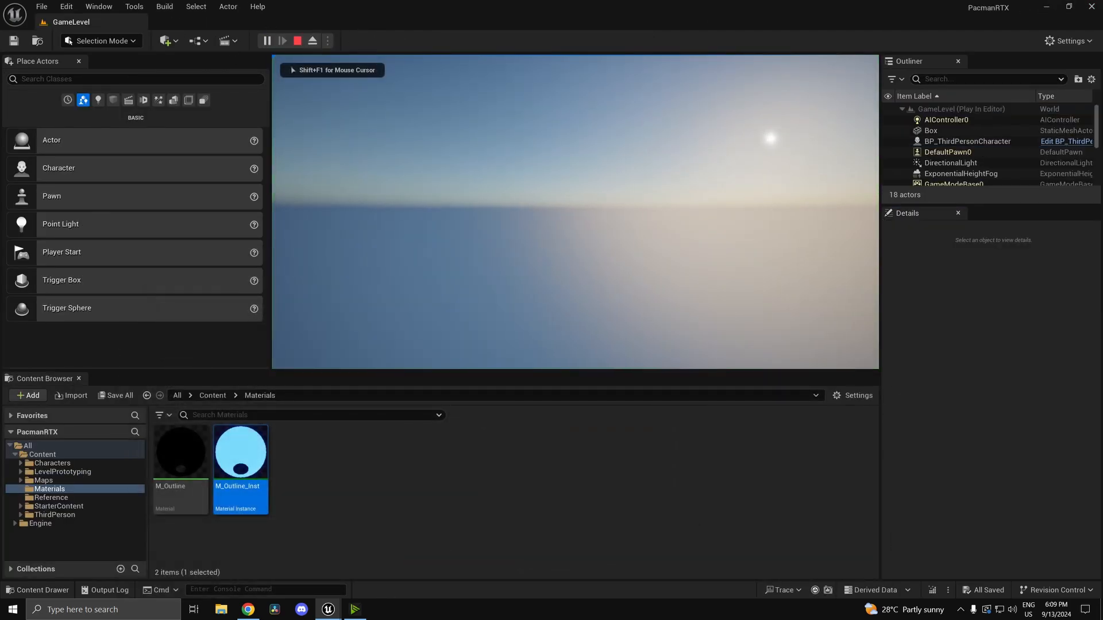
key("Escape")
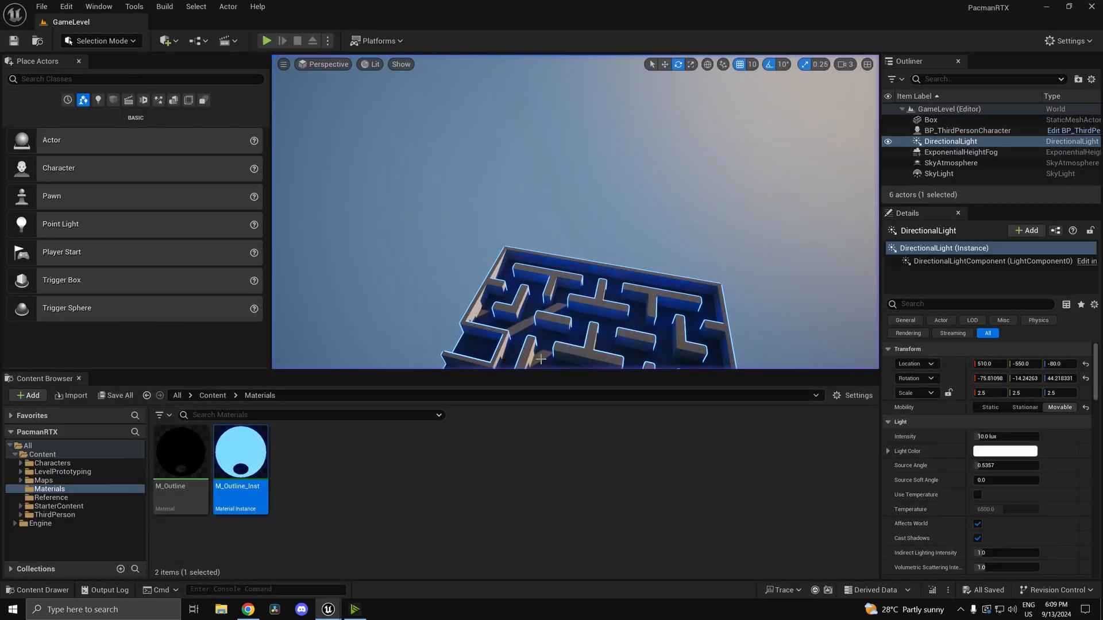
- Return to the Level Blueprint, set the Delta Rotation Y of Add Actor Local Rotation to 10, and save
key("alt+Tab")
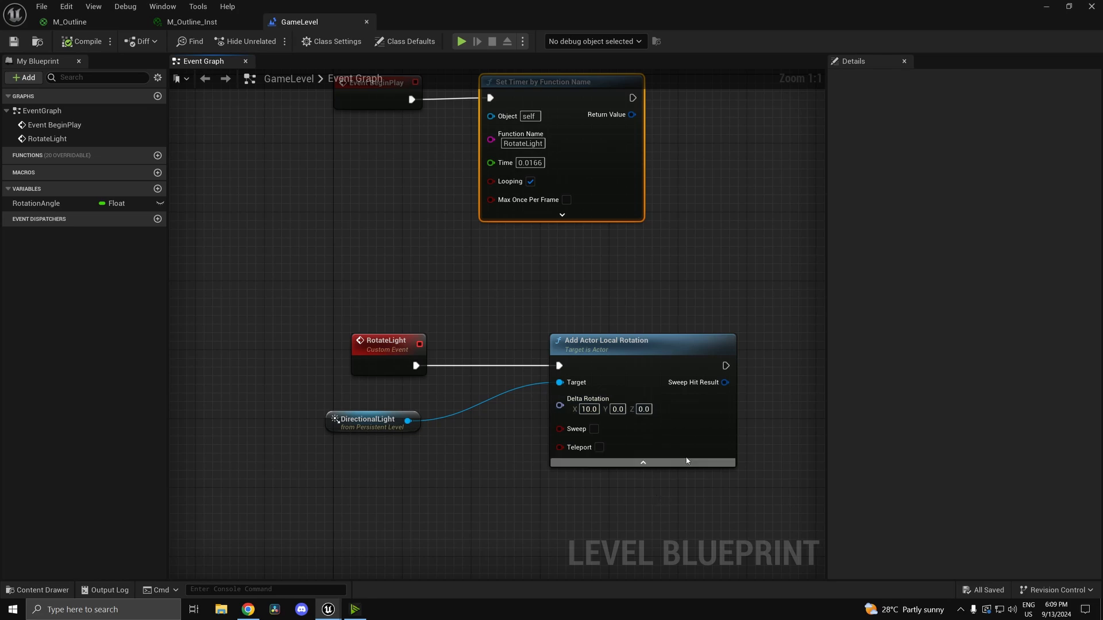
left_click(659, 350)
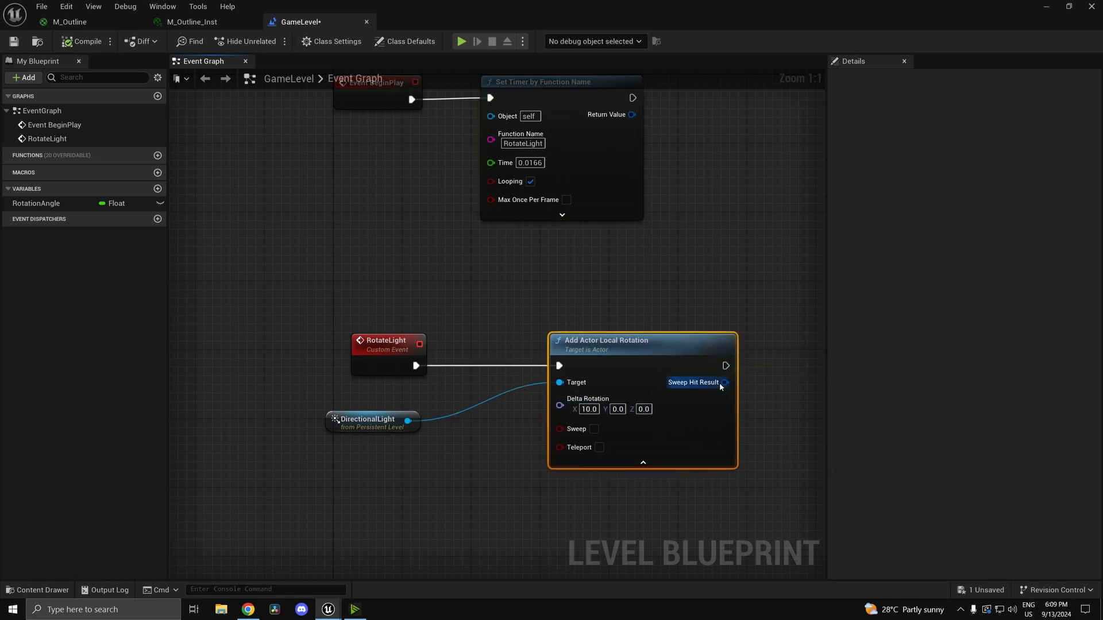
left_click(748, 277)
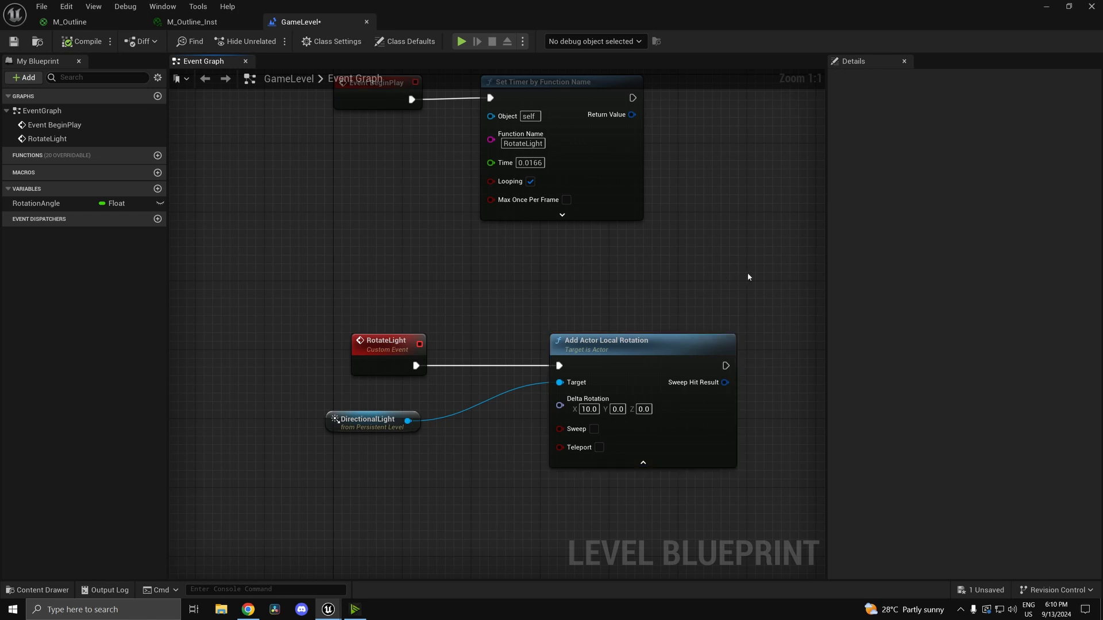
left_click_drag(745, 274, 629, 446)
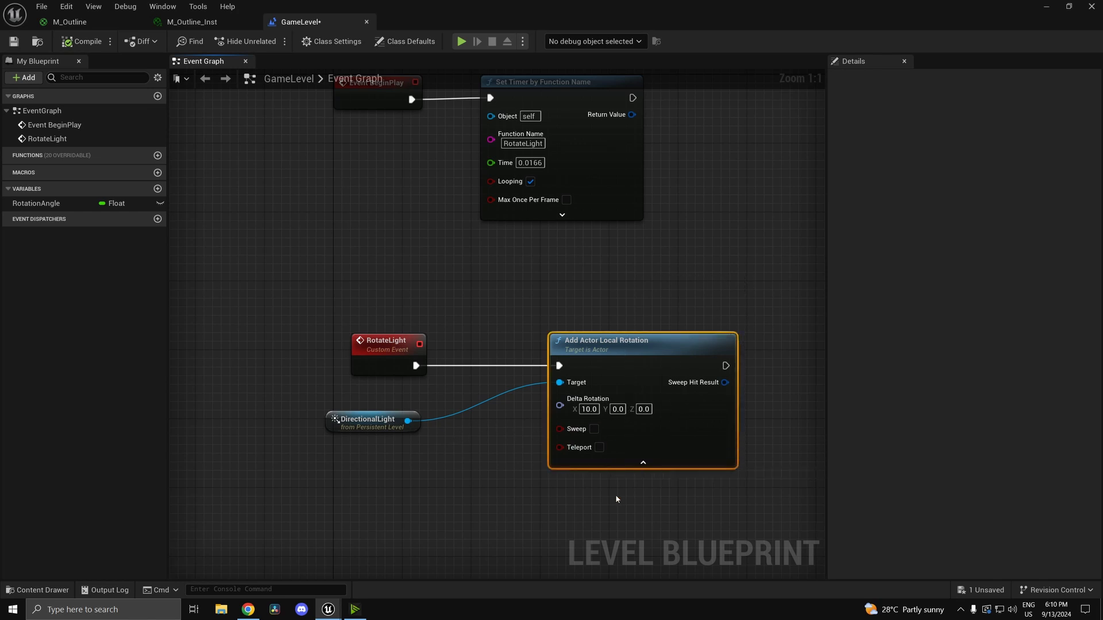
left_click(589, 409)
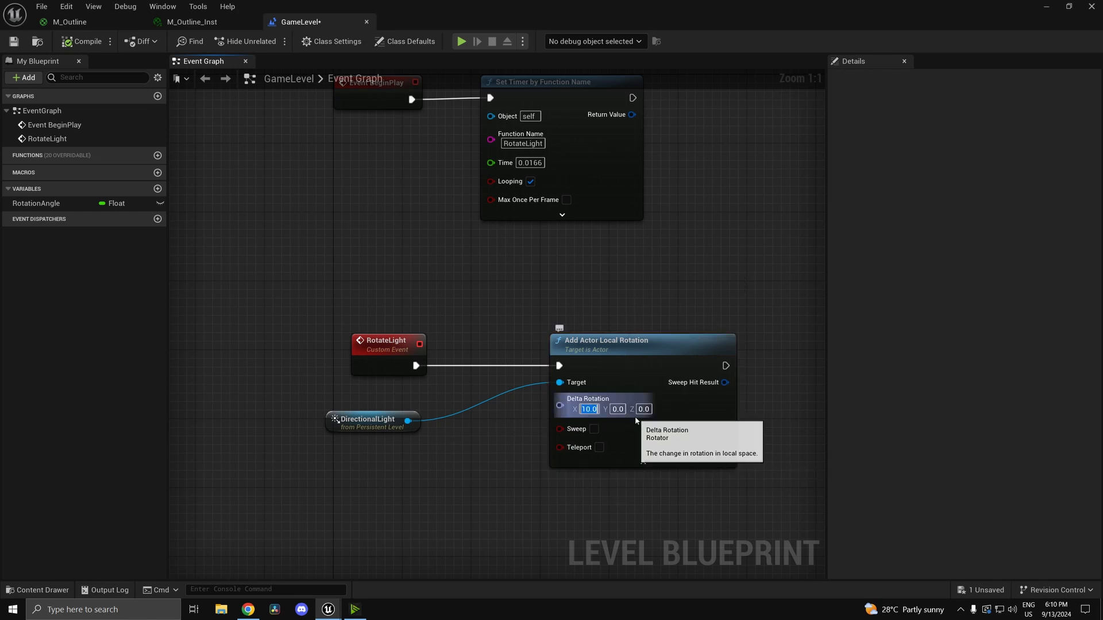
left_click(618, 409)
type("10")
key("Return")
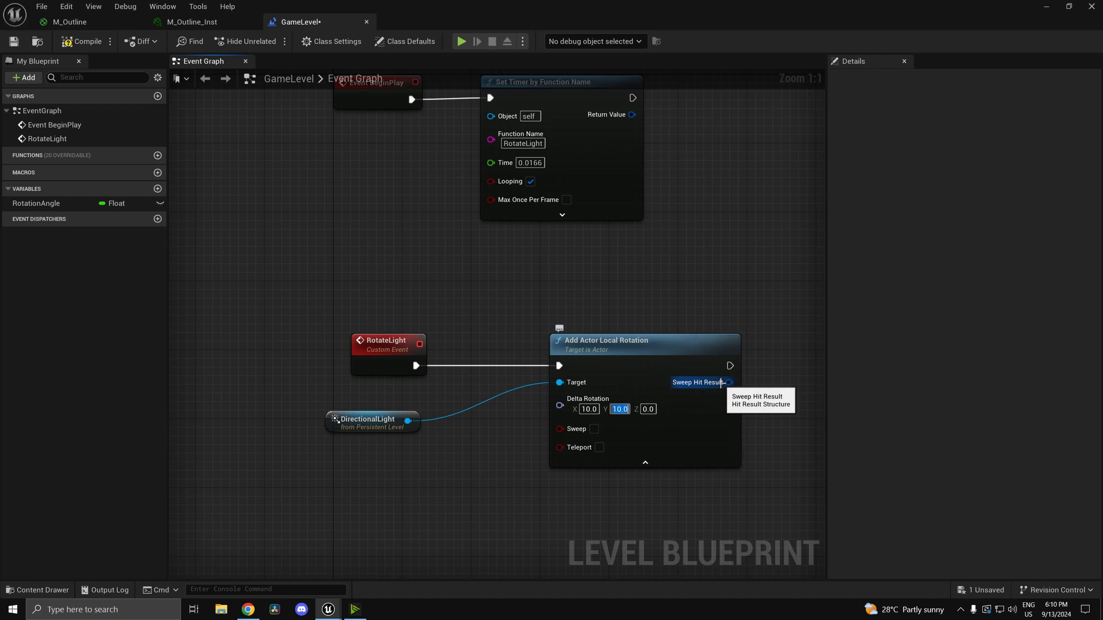
key("ctrl+s")
- Play the level to check the light's motion with both X and Y rotation, and stop playing
left_click(1044, 7)
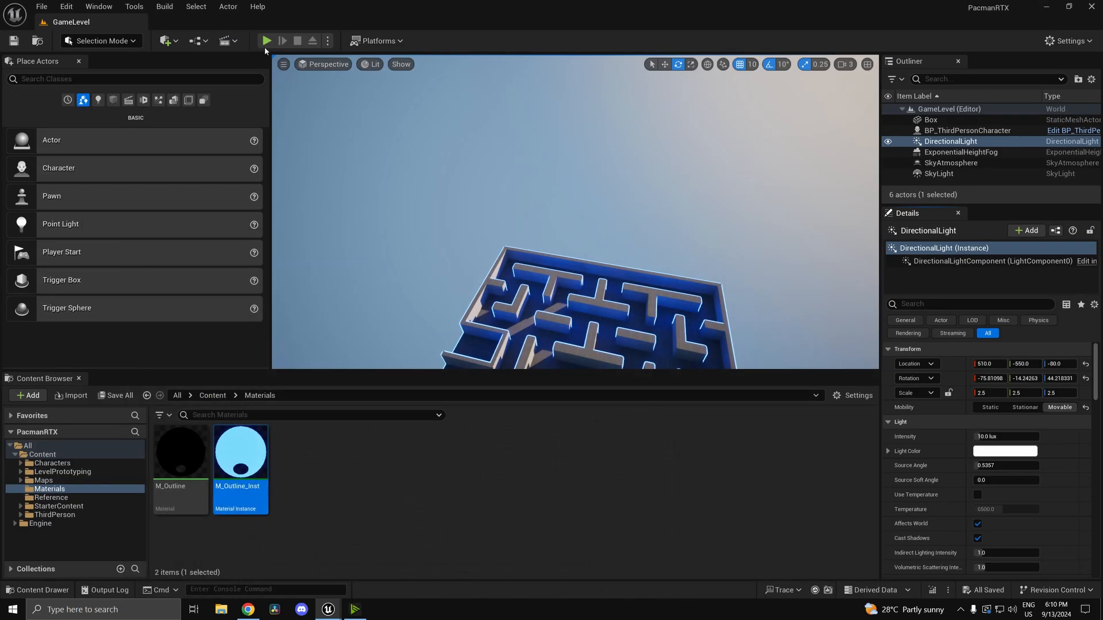
left_click(266, 41)
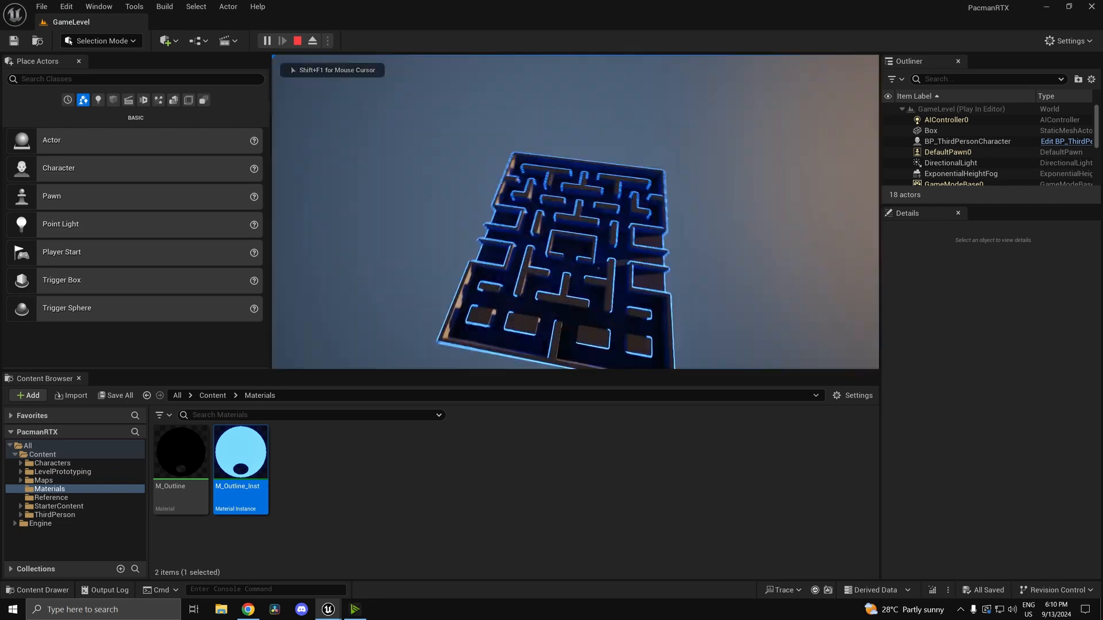
key("Escape")
- Set the Add Actor Local Rotation node's Delta Rotation X to 0 and Y to 1, and save
key("alt+Tab")
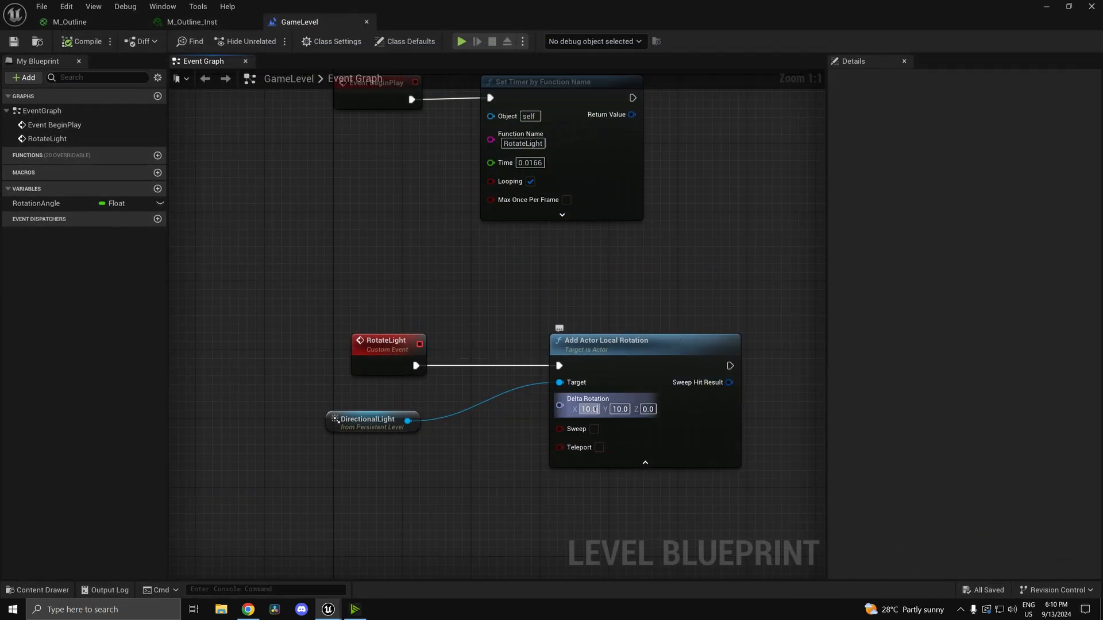
left_click(592, 409)
type("0")
key("Tab")
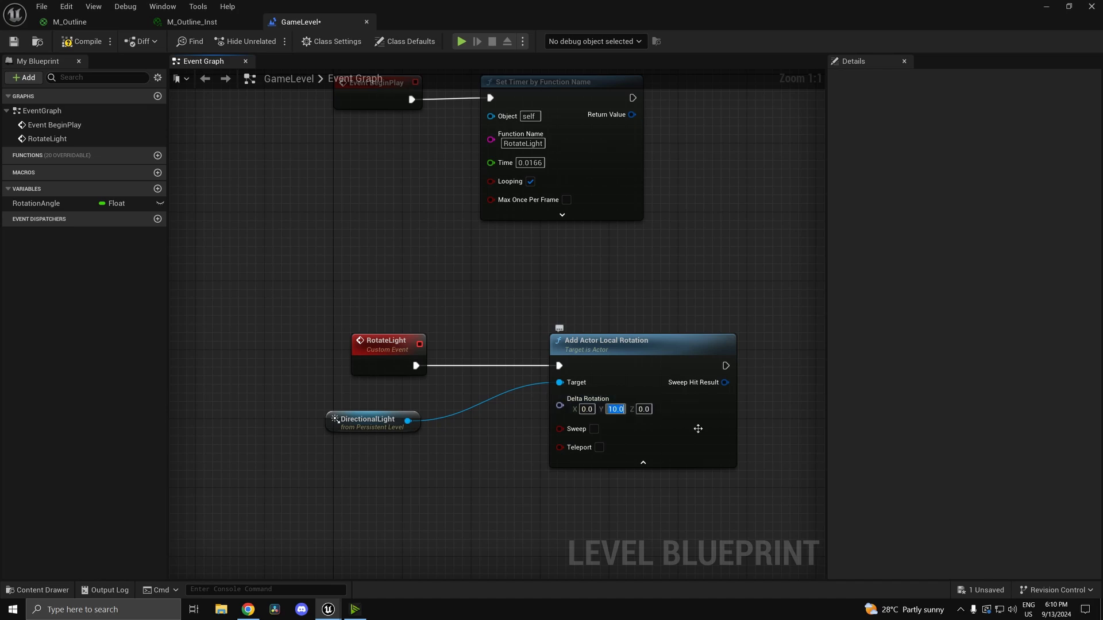
type("1")
key("ctrl+s")
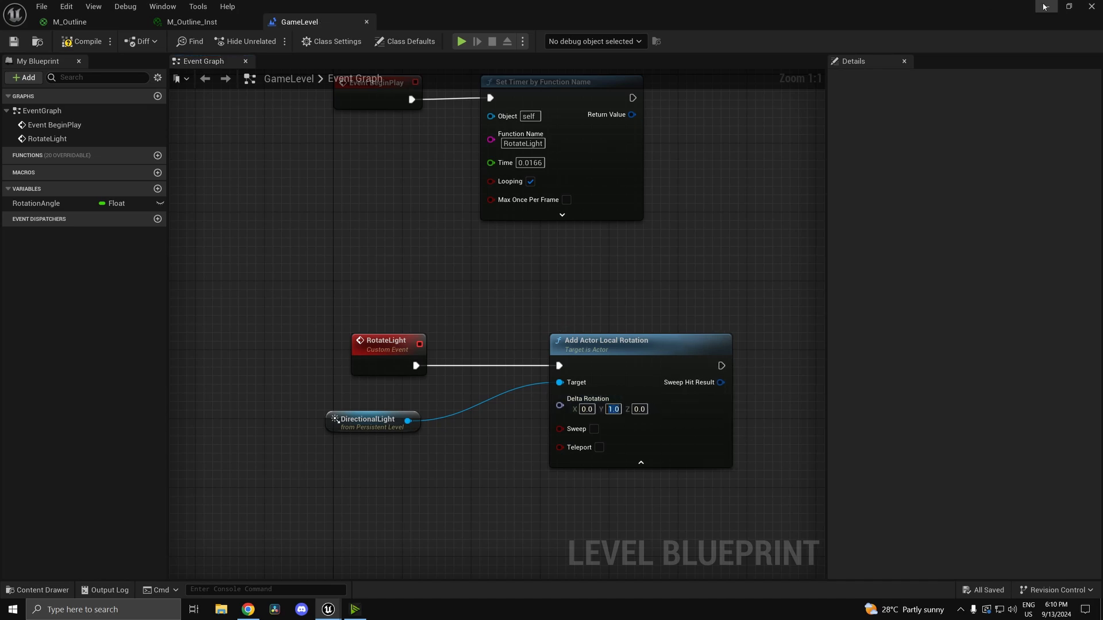
- Play the level to examine how the light and shadows move across the maze with Y-only rotation, and stop playing
left_click(1045, 6)
left_click(271, 44)
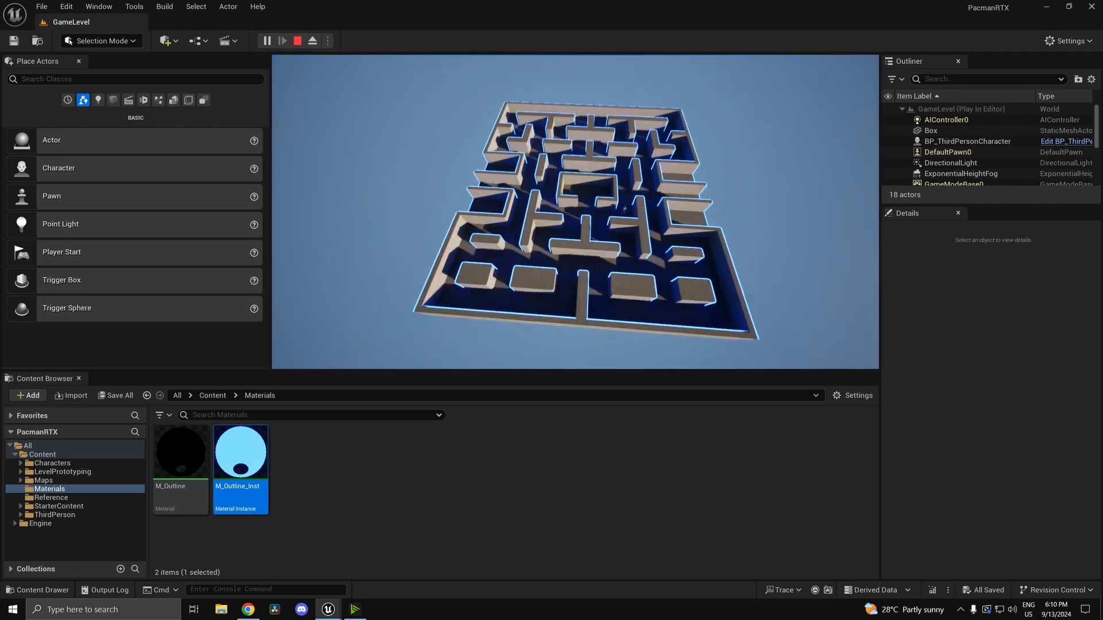
key("Escape")
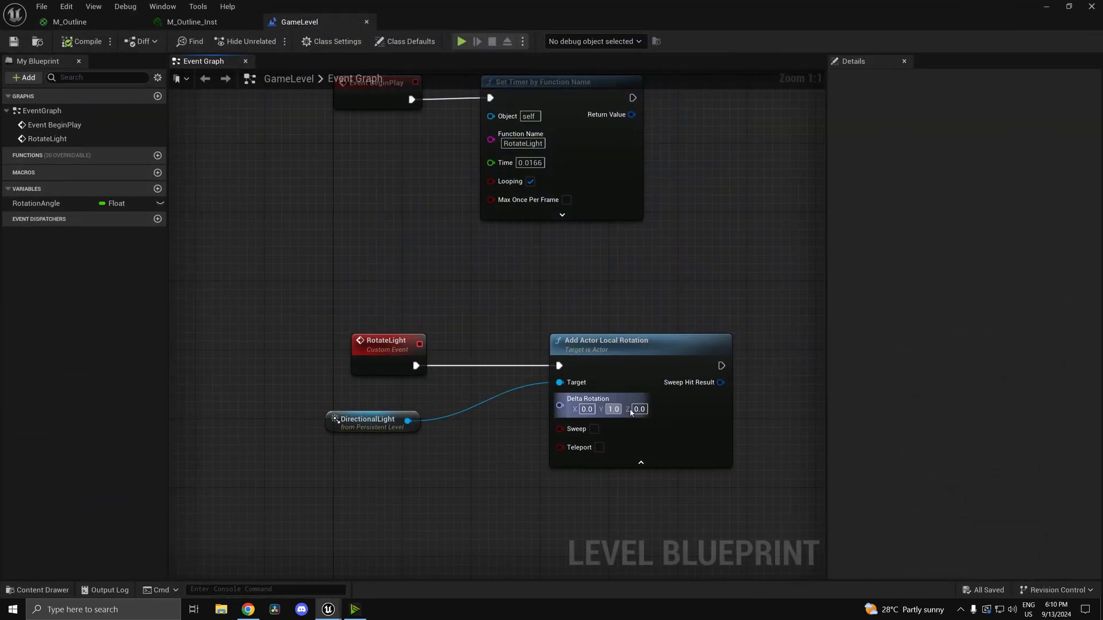
- Edit the Delta Rotation Y value of Add Actor Local Rotation in the Level Blueprint and return to the level editor
type("1")
left_click(614, 409)
left_click(1056, 4)
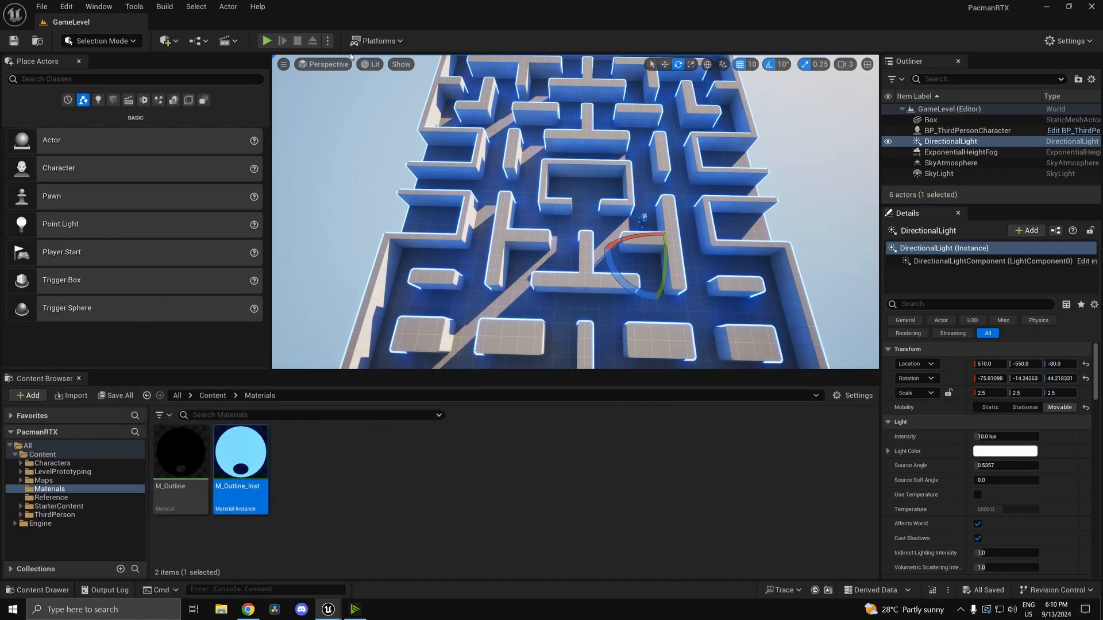
- Play the level to examine the light's motion with Z-only rotation, and stop playing from the Level Blueprint
left_click(267, 41)
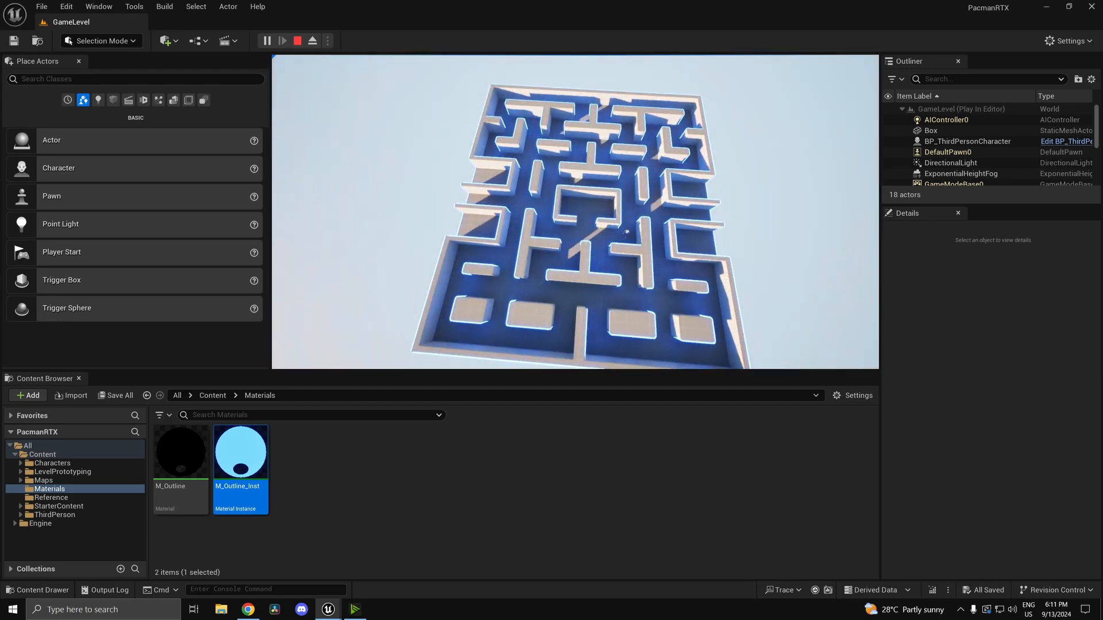
key("alt+Tab")
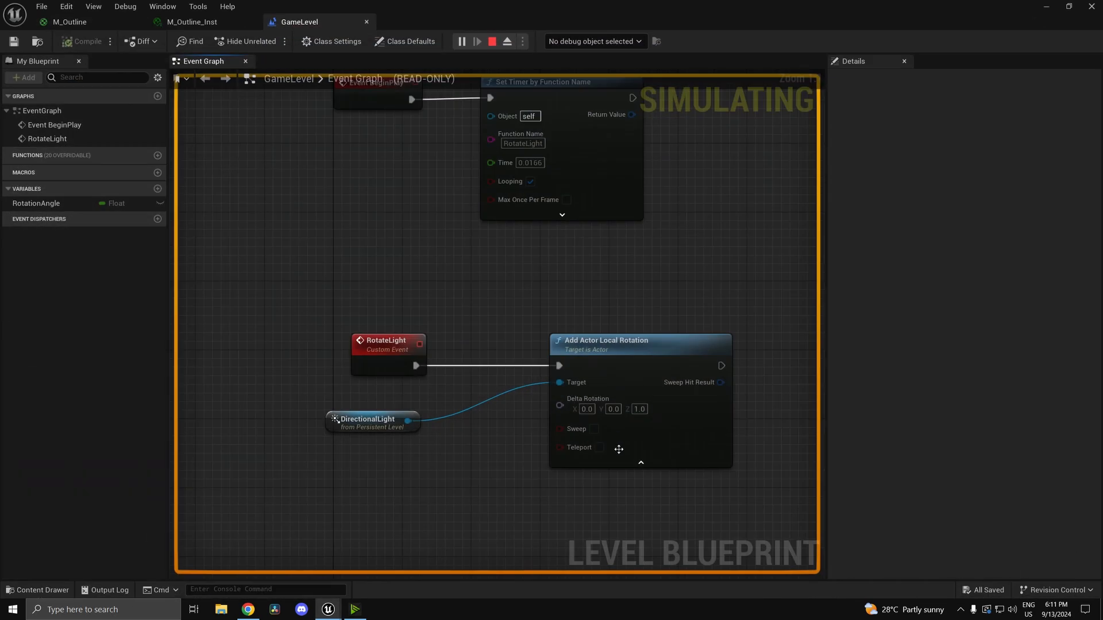
left_click(492, 41)
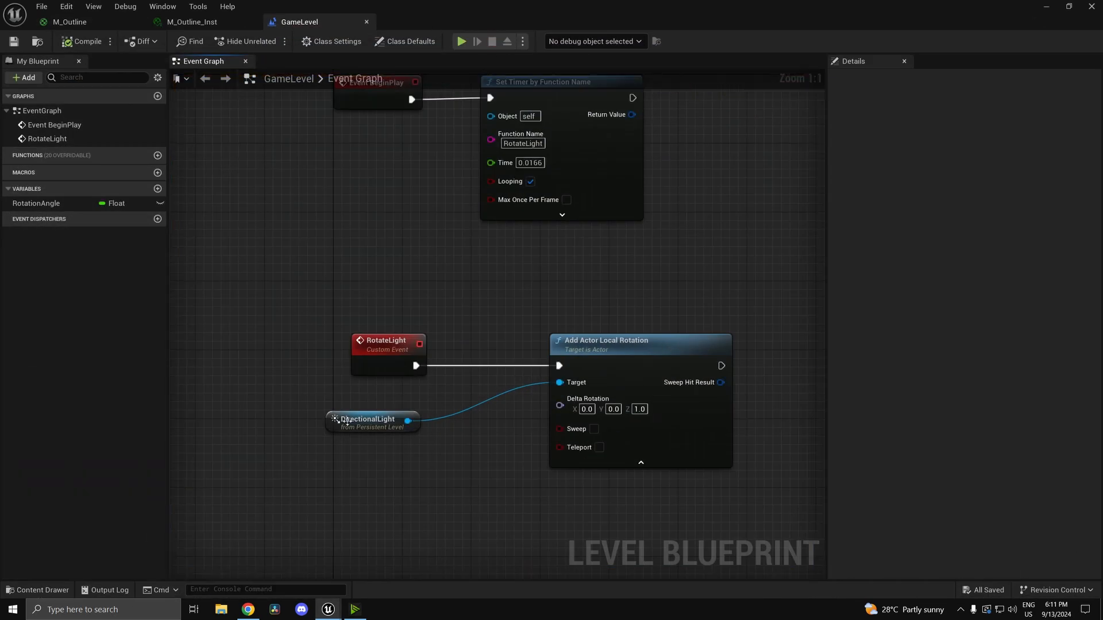
- Move the DirectionalLight node closer to the RotateLight event and add a Random Float node below it
left_click_drag(346, 421, 347, 403)
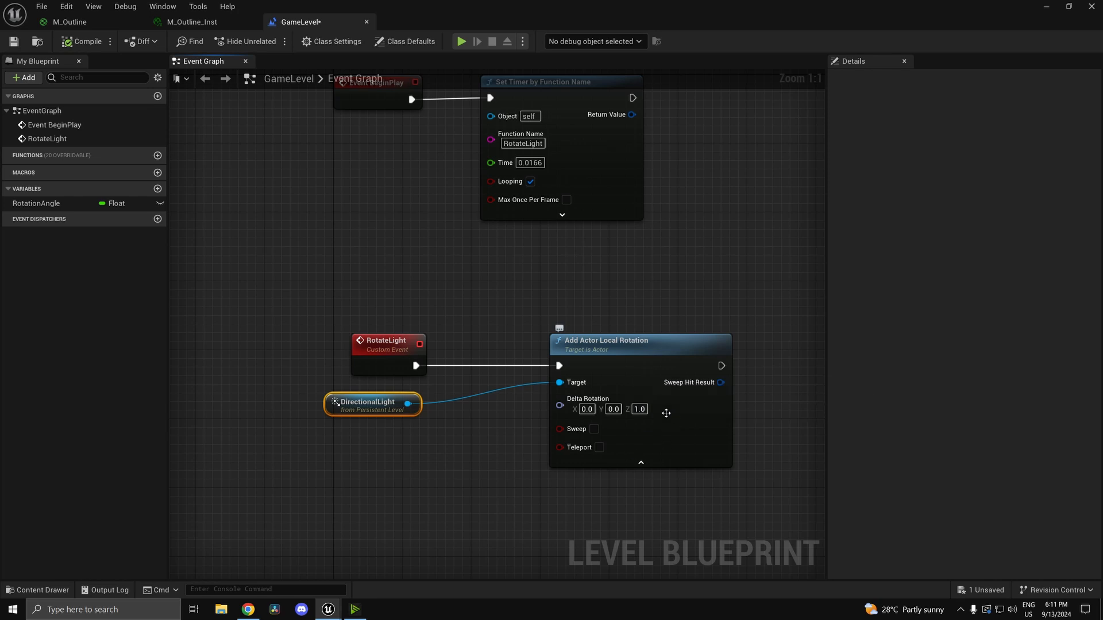
right_click_drag(528, 418, 610, 387)
right_click(482, 424)
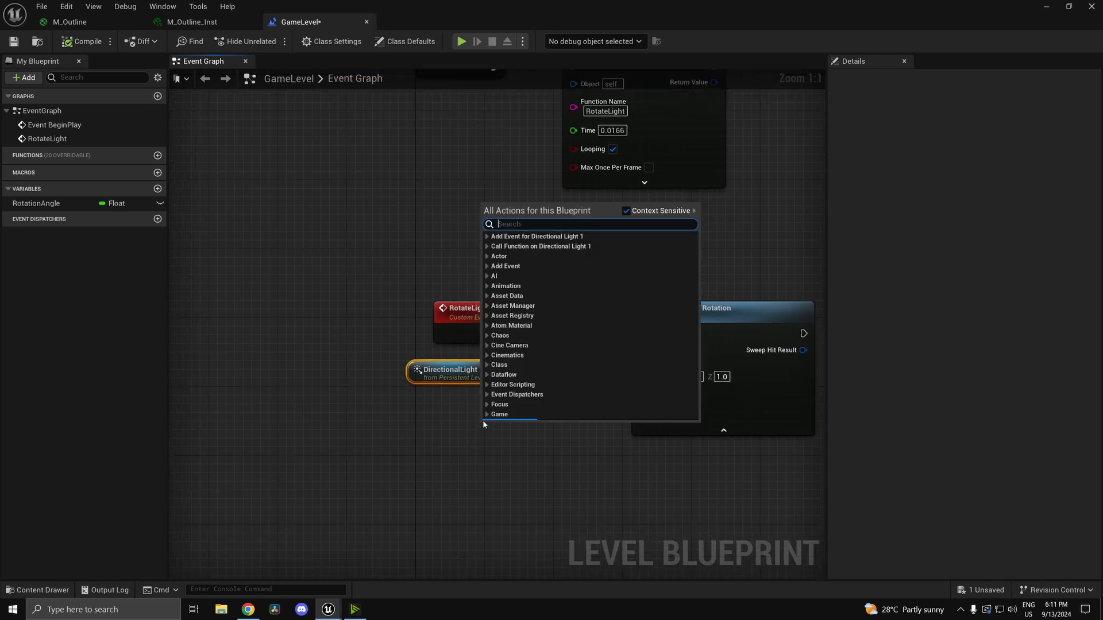
type("ran")
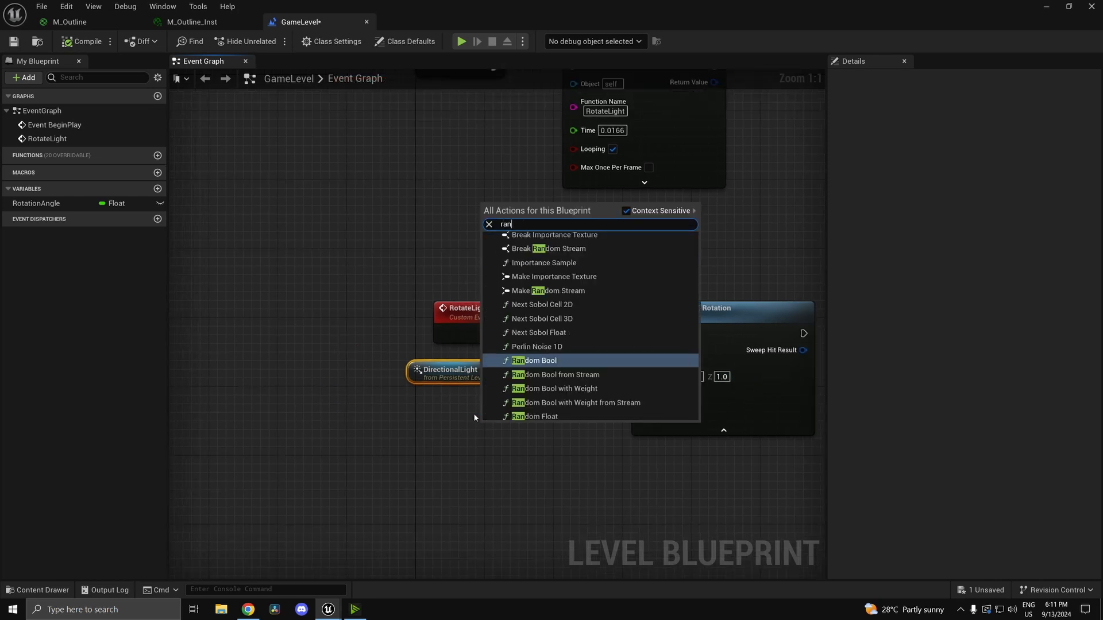
type("dom f")
key("Return")
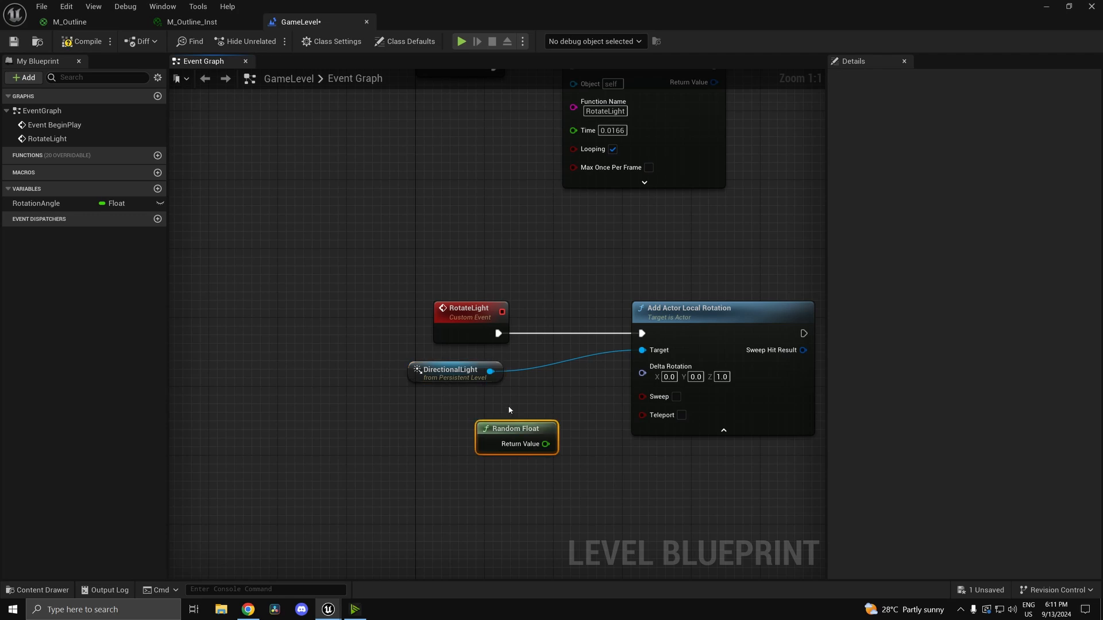
- Move the Random Float node aside and add a Multiply node fed by its return value
left_click_drag(511, 431, 475, 437)
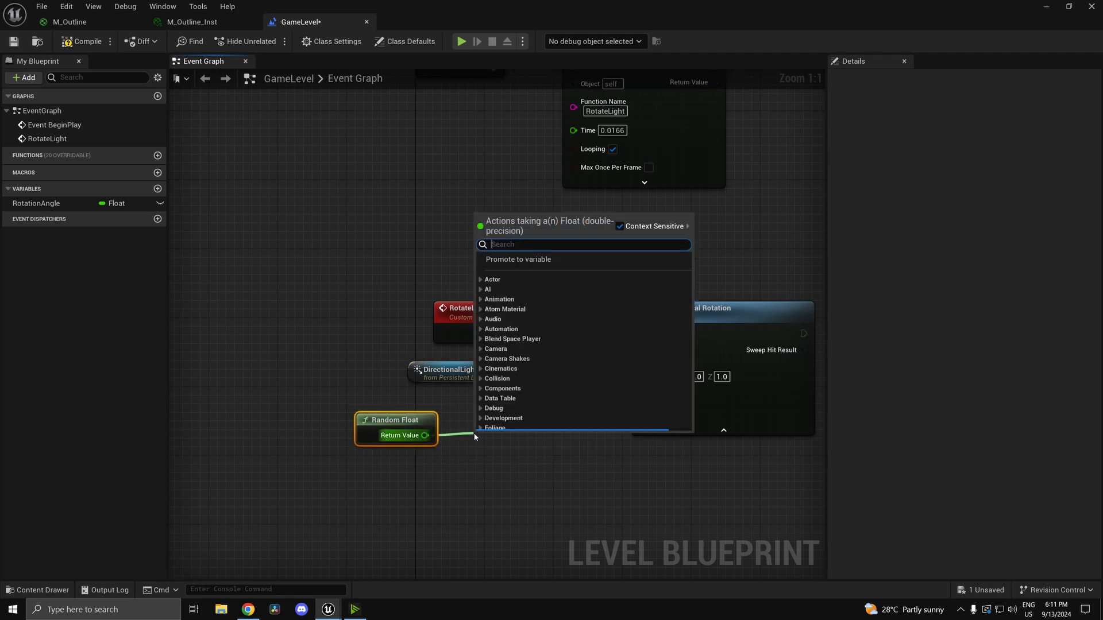
type("*")
key("Return")
scroll(496, 458, "up", 4, "ctrl")
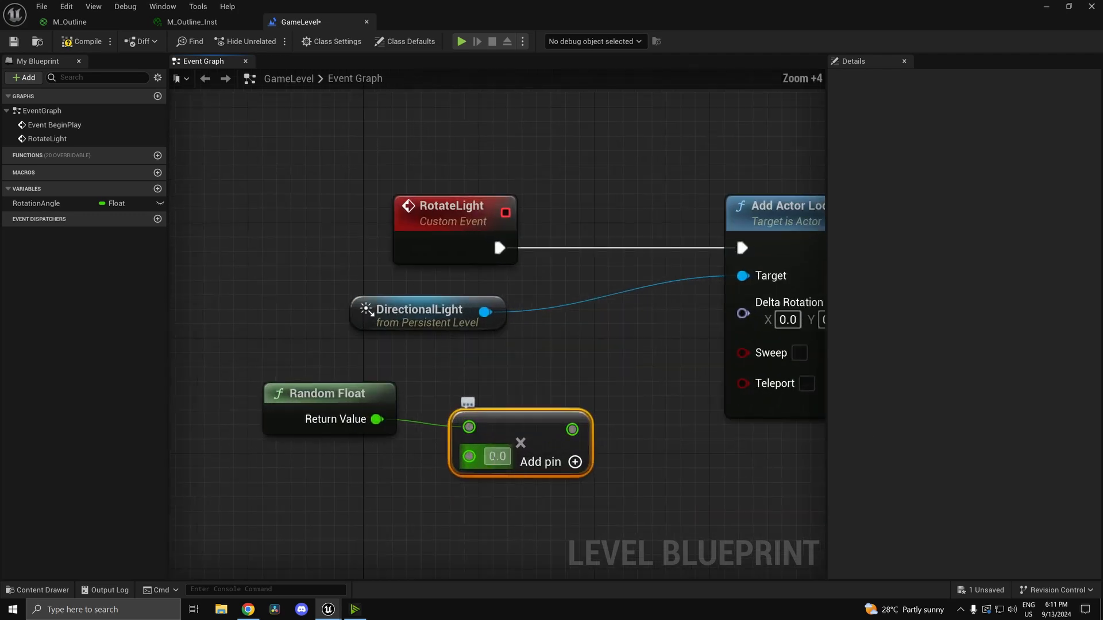
left_click(497, 459)
right_click_drag(623, 463, 710, 367)
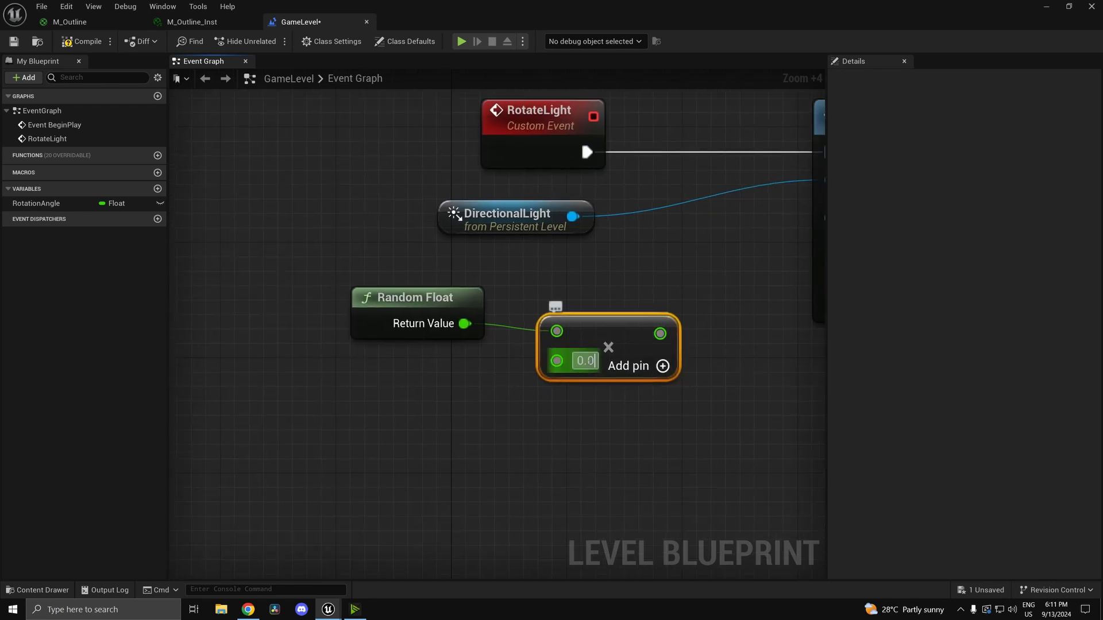
left_click(395, 298)
left_click(621, 432)
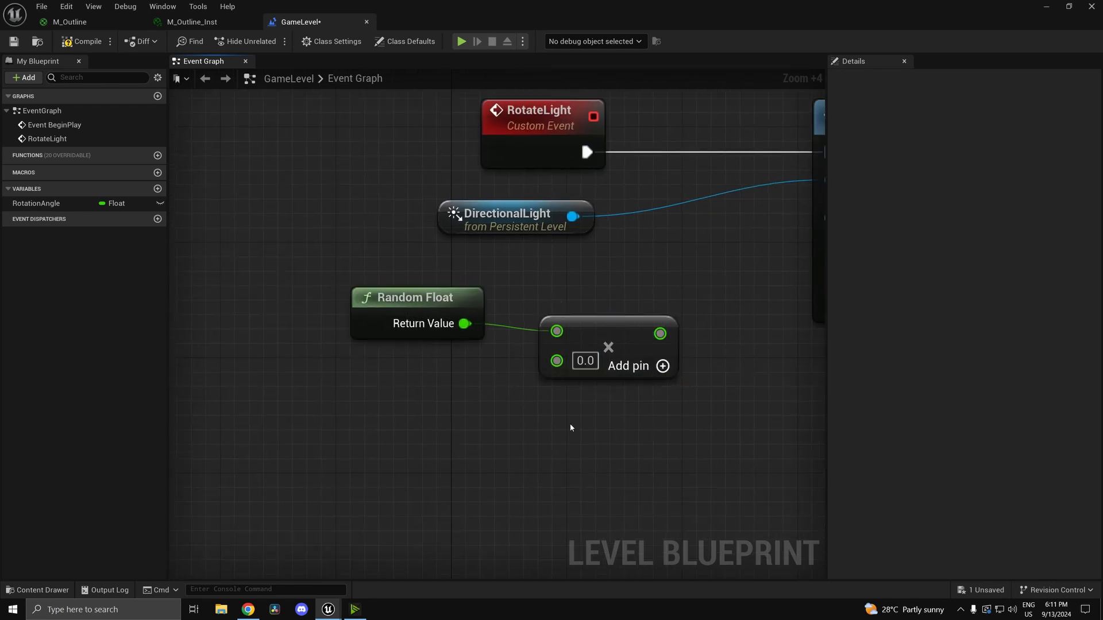
- Try out a Random Bool node, shift the Random Float and Multiply nodes aside, and delete the Random Bool node
right_click(570, 423)
type("random b")
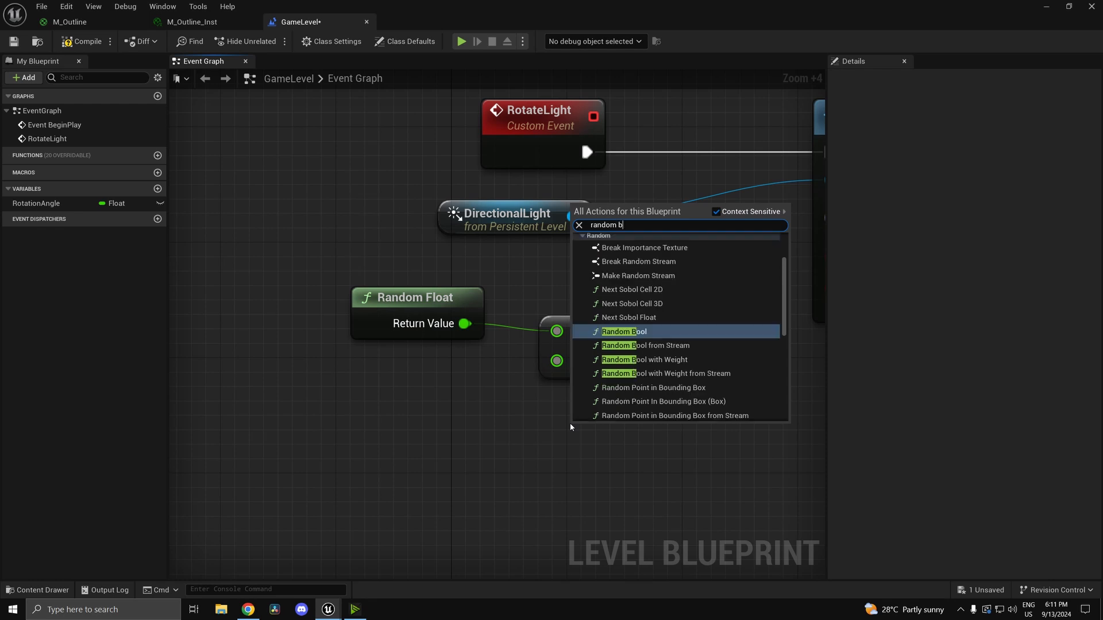
key("Return")
right_click_drag(650, 405, 679, 363)
left_click_drag(409, 322, 626, 276)
left_click_drag(632, 285, 372, 286)
scroll(684, 321, "down", 3)
right_click_drag(683, 322, 573, 377)
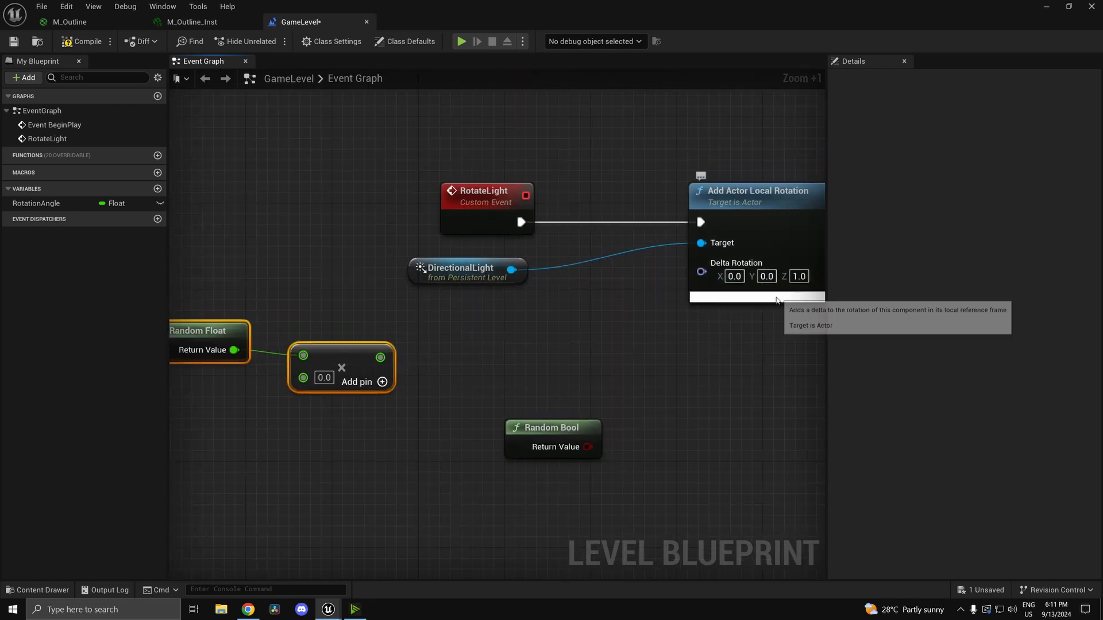
left_click(619, 468)
key("Delete")
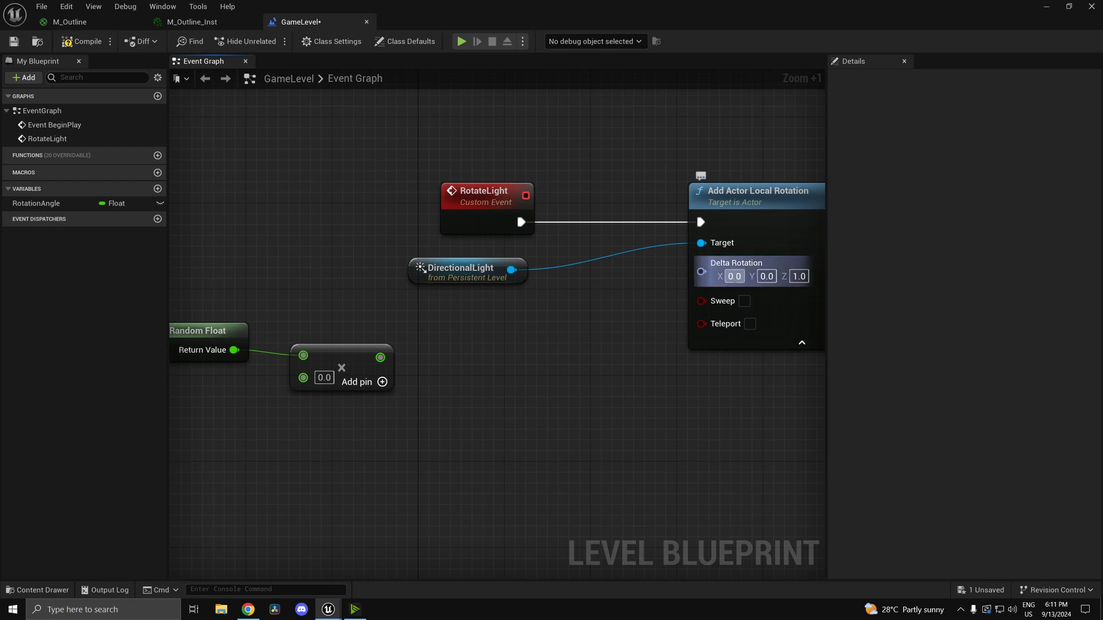
- Split the Delta Rotation pin into separate X, Y and Z pins and reposition the Random Float and Multiply nodes beside it
right_click(701, 272)
left_click(736, 327)
right_click_drag(412, 402, 548, 425)
left_click_drag(539, 436, 301, 359)
left_click_drag(510, 379, 521, 381)
right_click_drag(569, 450, 537, 455)
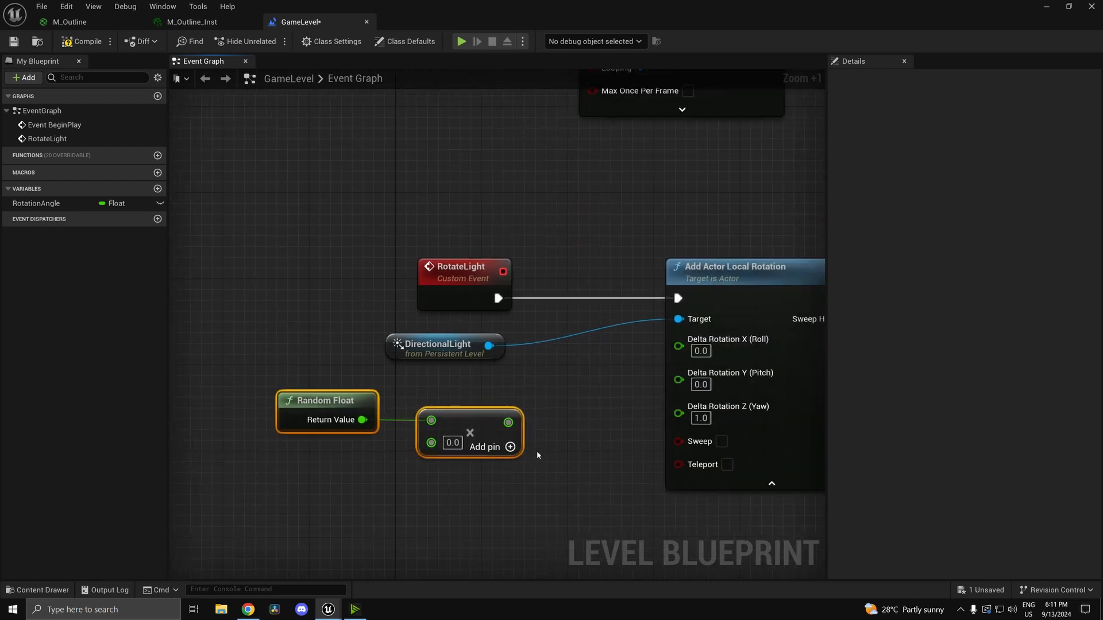
left_click(579, 484)
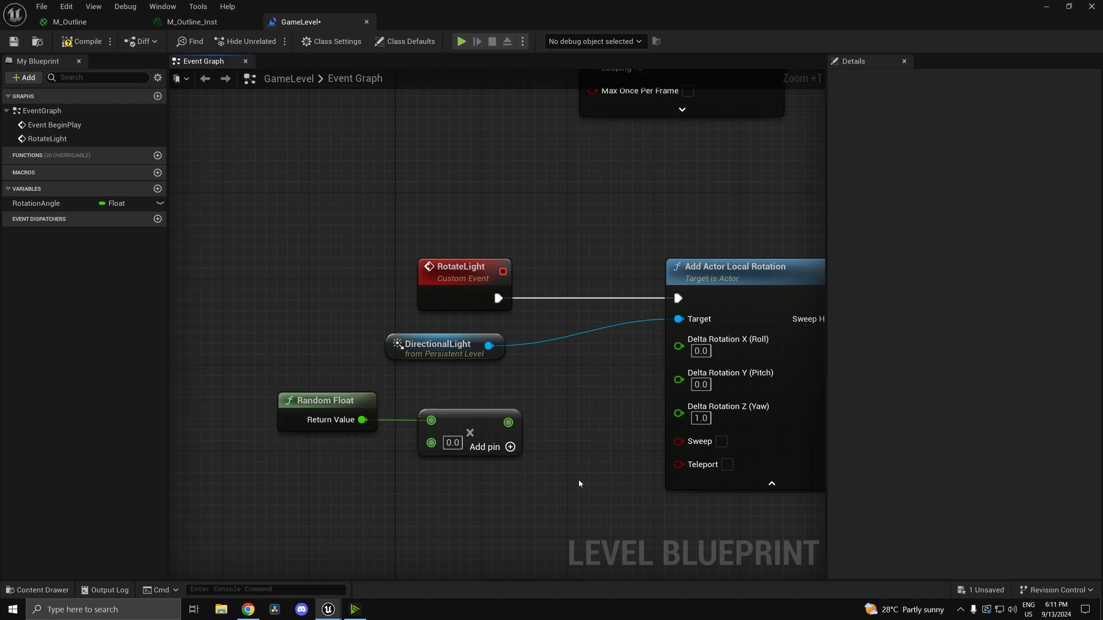
- Delete the Multiply node and connect Random Float directly to Delta Rotation Y (Pitch)
left_click_drag(428, 431, 428, 432)
key("Delete")
left_click_drag(362, 419, 678, 378)
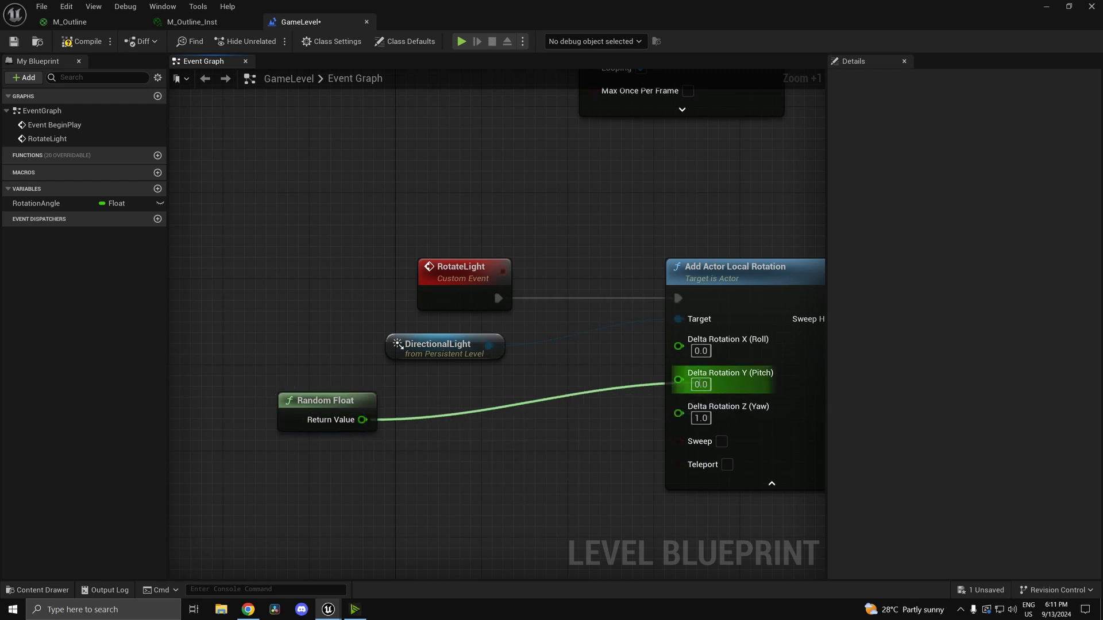
- Duplicate the Random Float node and connect the copy to Delta Rotation Z (Yaw)
left_click(330, 413)
key("ctrl+d")
left_click_drag(526, 456, 694, 394)
- Save the Level Blueprint and play the level to examine the light's random pitch and yaw rotation
key("ctrl+s")
left_click(1046, 7)
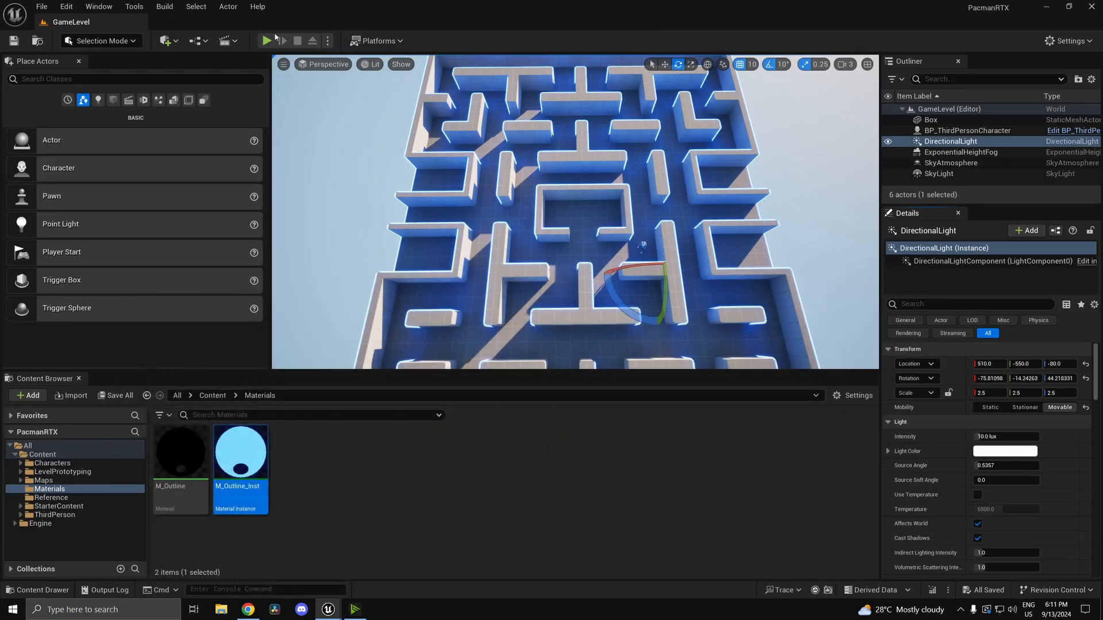
left_click(265, 40)
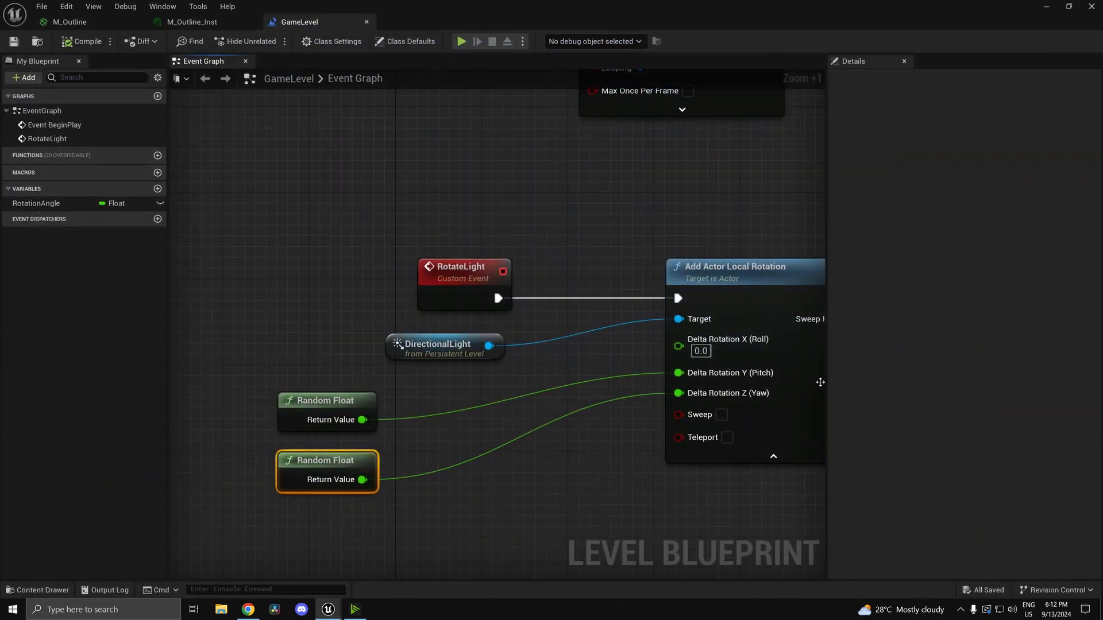
- Move both Random Float nodes closer to the Add Actor Local Rotation node, below DirectionalLight
right_click_drag(516, 465, 315, 377)
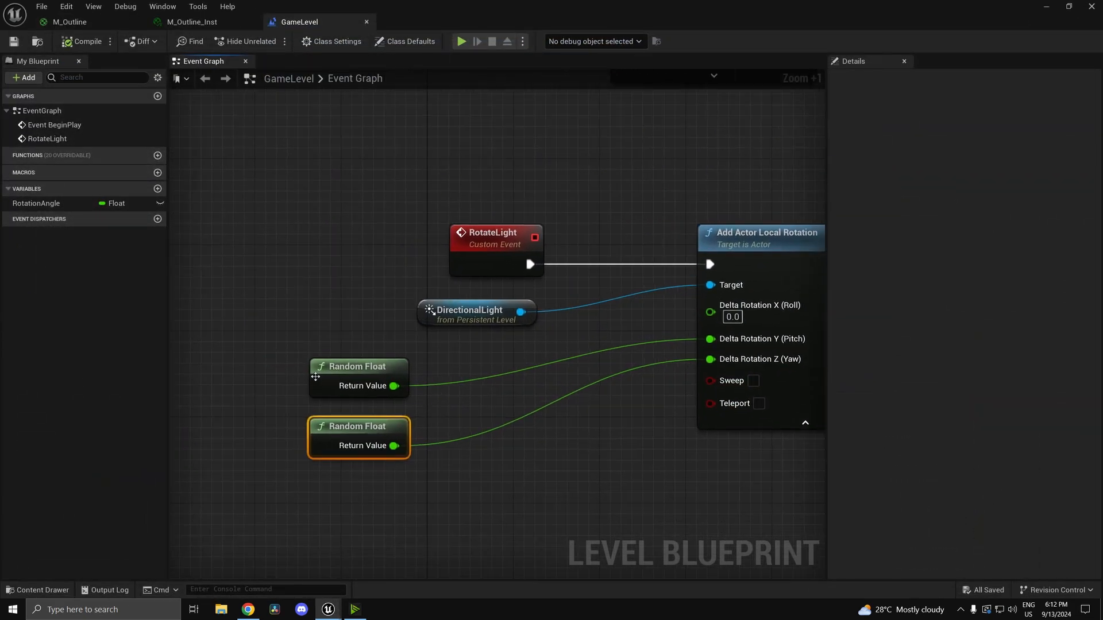
left_click_drag(342, 367, 470, 374)
left_click(636, 413)
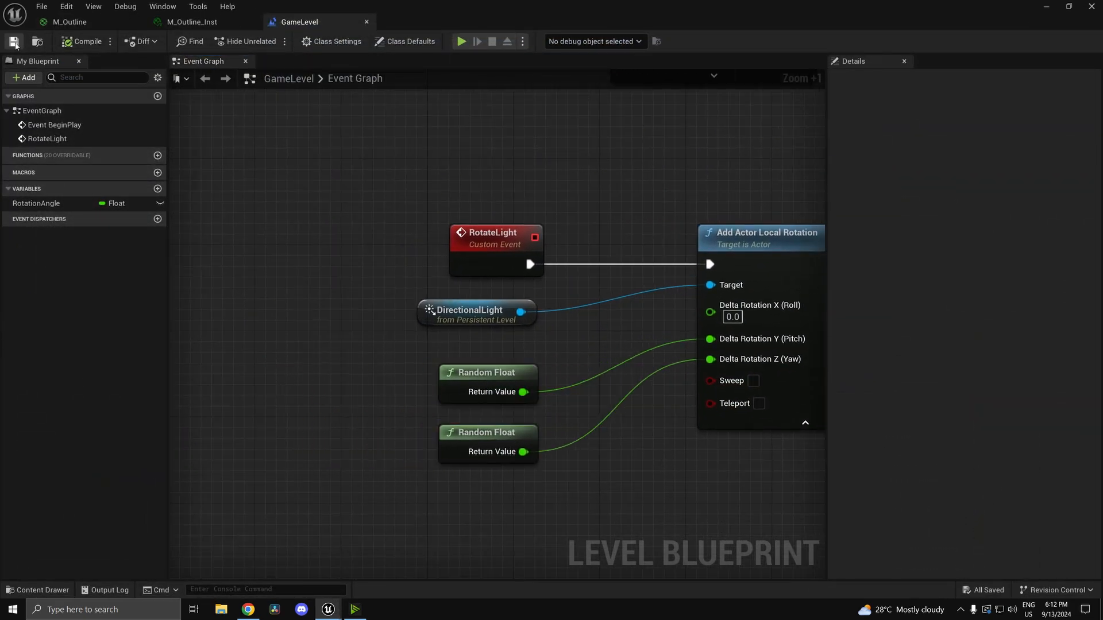
- Play the level again to check the speed of the random light rotation, and stop playing
left_click(1046, 6)
left_click(267, 41)
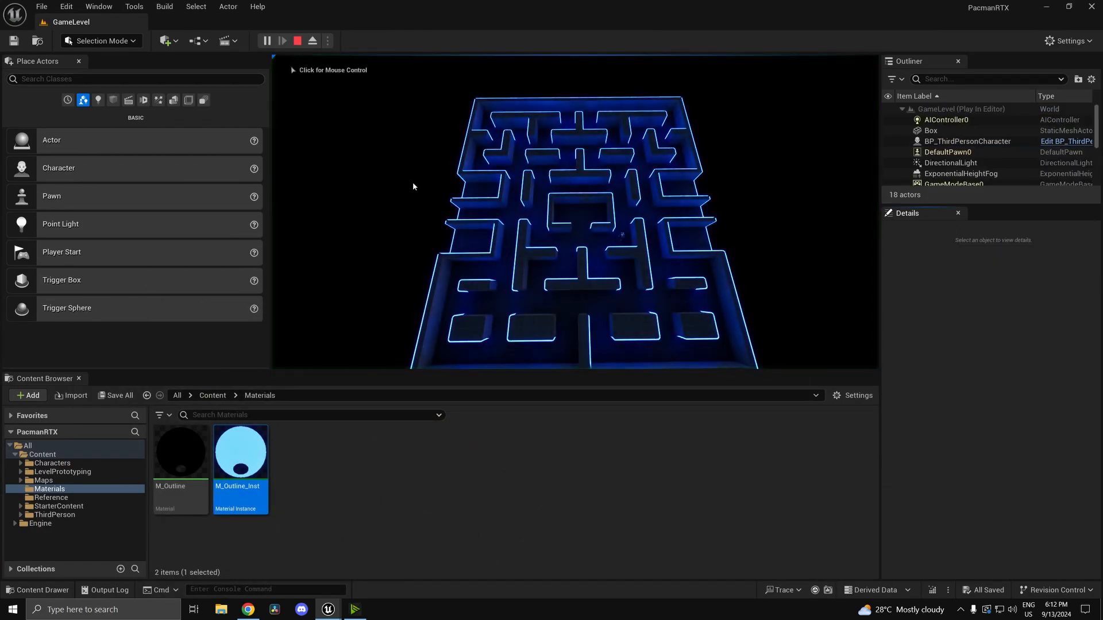
left_click(714, 250)
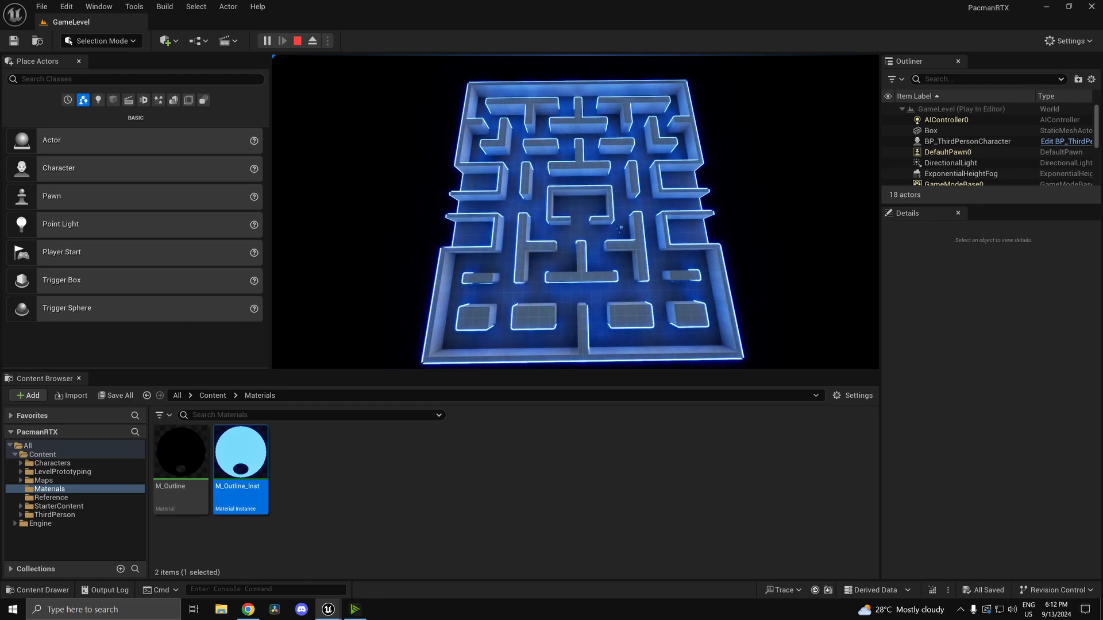
key("Escape")
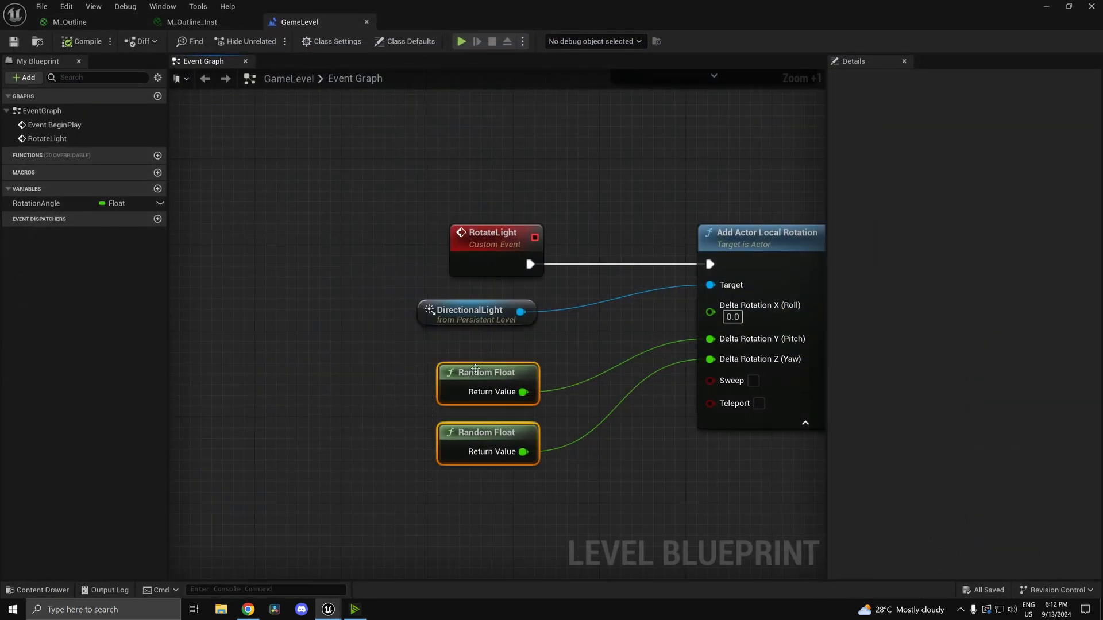
- Insert a Divide by 2 node between each Random Float and its Delta Rotation Y or Z pin, and save
left_click_drag(475, 368, 370, 453)
type("/")
key("Return")
key("ctrl+d")
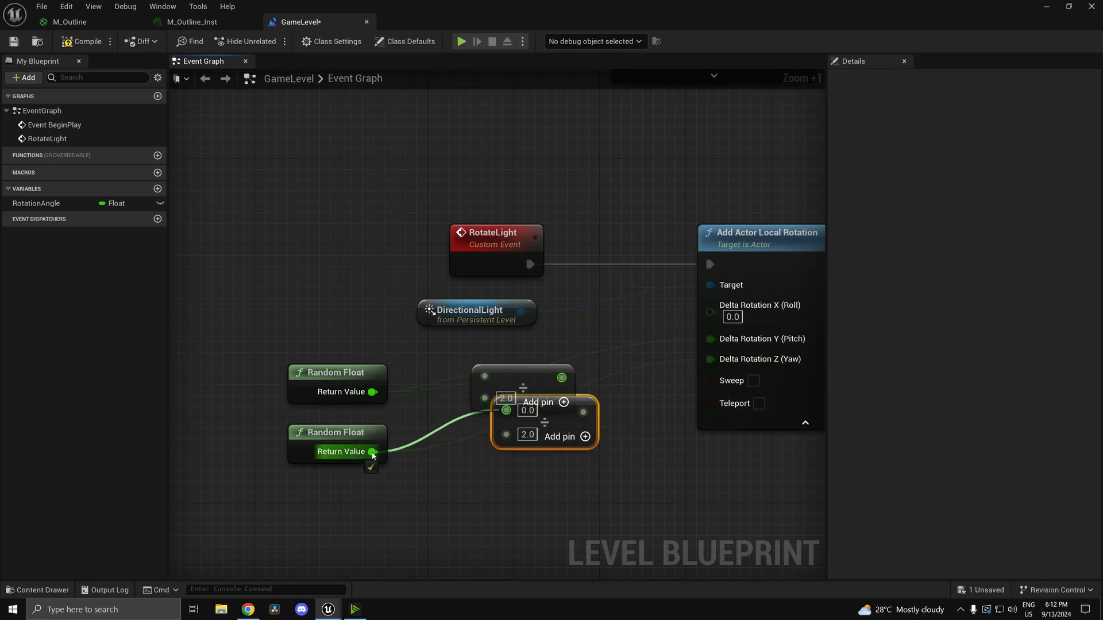
left_click_drag(544, 428, 512, 470)
left_click_drag(560, 377, 550, 454)
key("ctrl+s")
- Play the level to examine the light's rotation with the random values divided by 2
left_click(1046, 6)
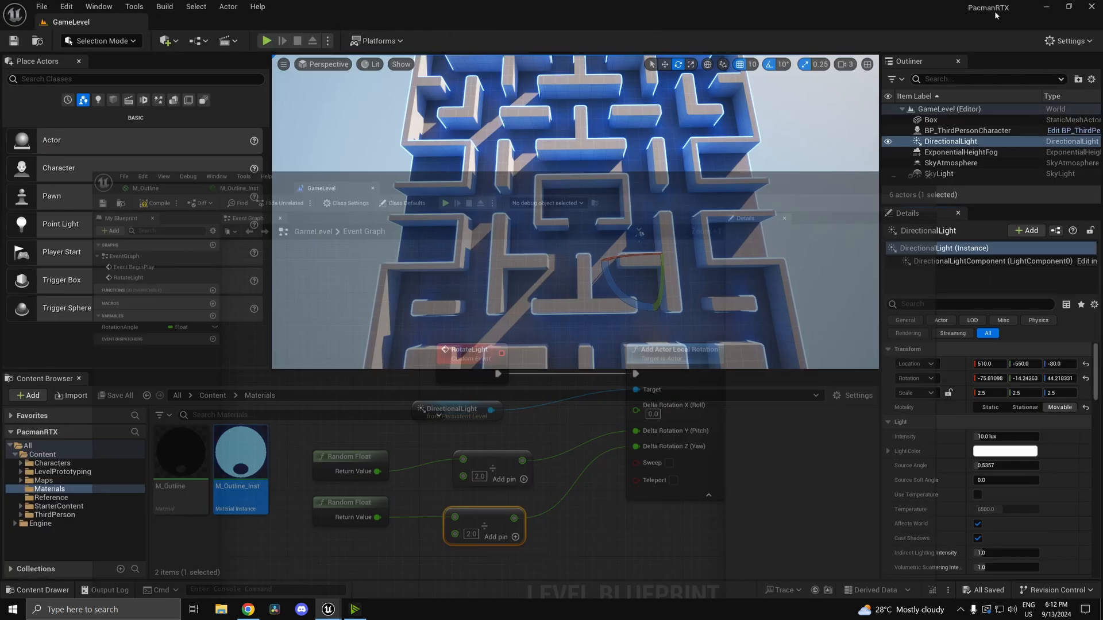
left_click(267, 40)
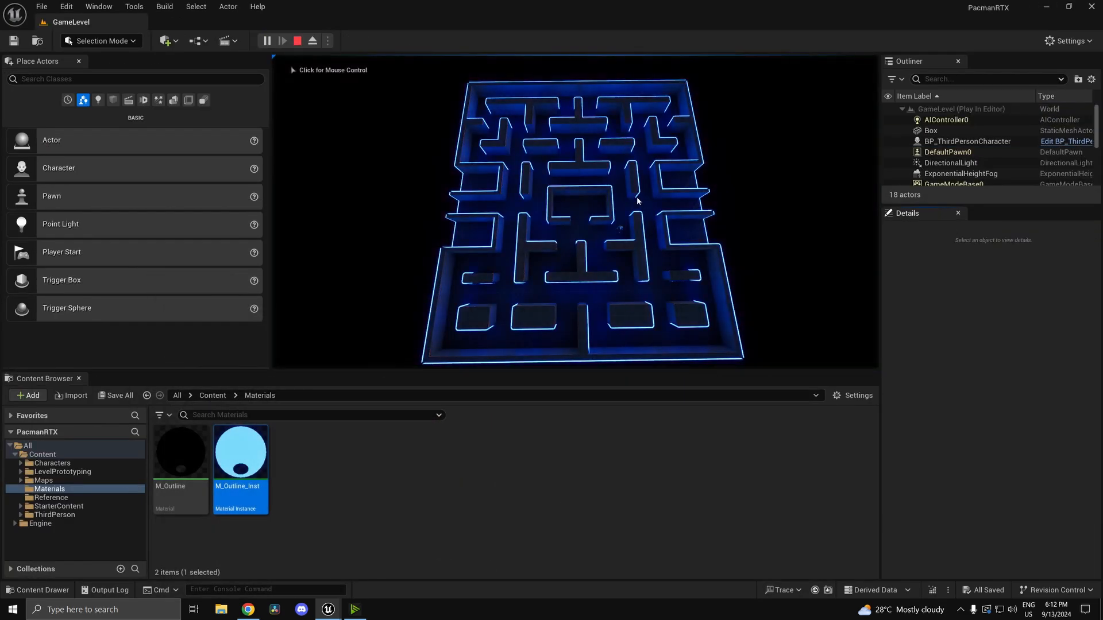
left_click(637, 200)
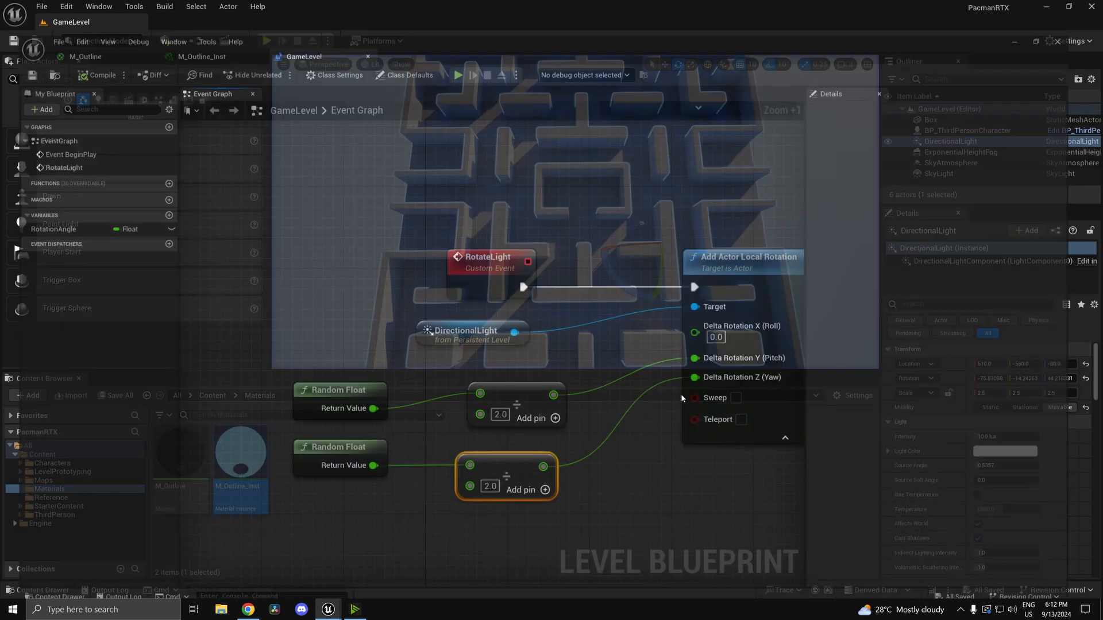
- Set the divisor of both Divide nodes to 3 and save the Level Blueprint
type("3")
key("Return")
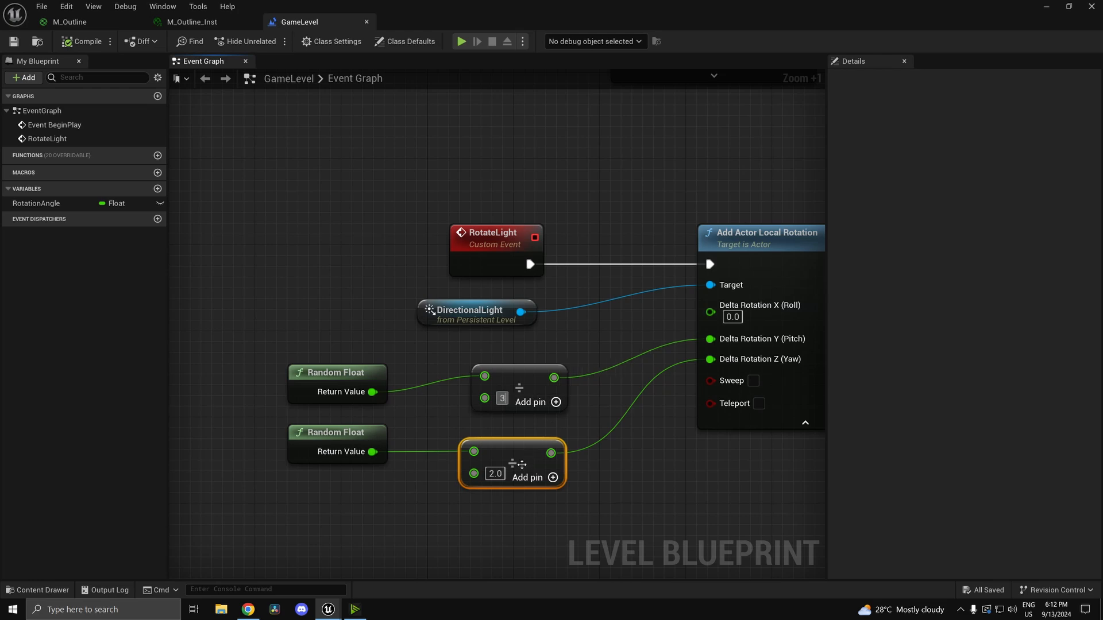
left_click(495, 474)
type("3")
left_click(585, 456)
left_click(66, 48)
left_click(13, 41)
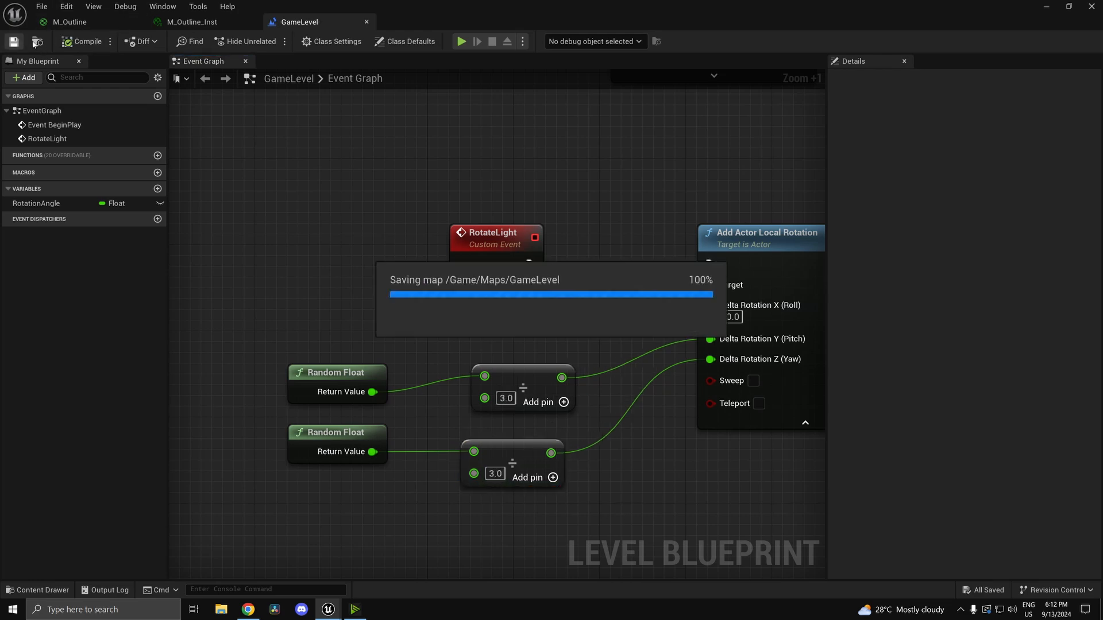
- Play the level twice to examine the light's rotation with the random values divided by 3
left_click(1052, 8)
left_click(265, 41)
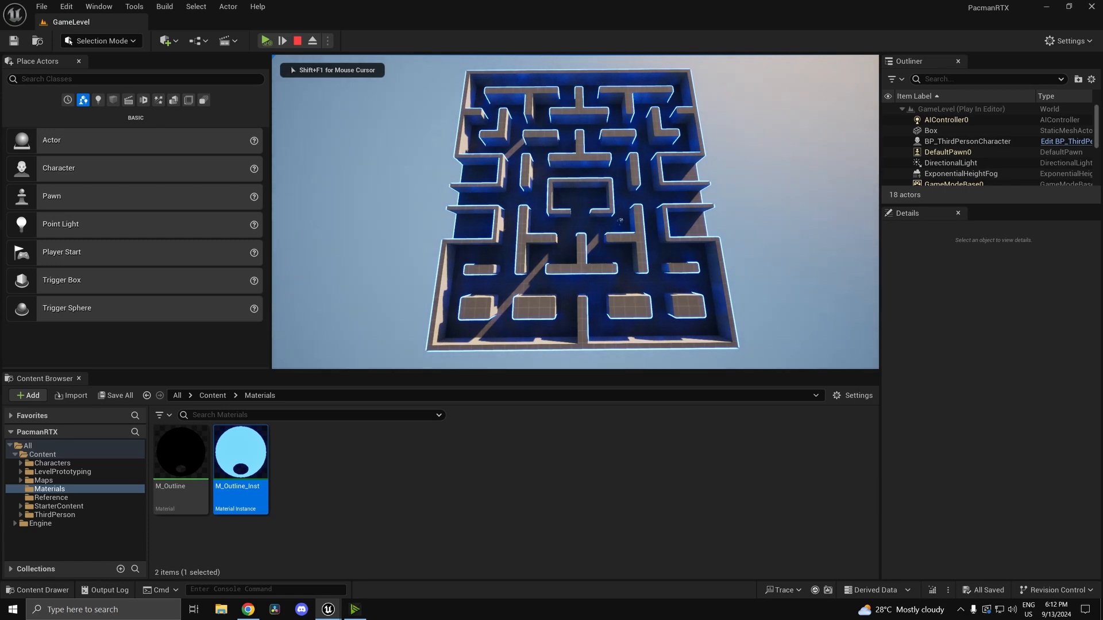
key("Escape")
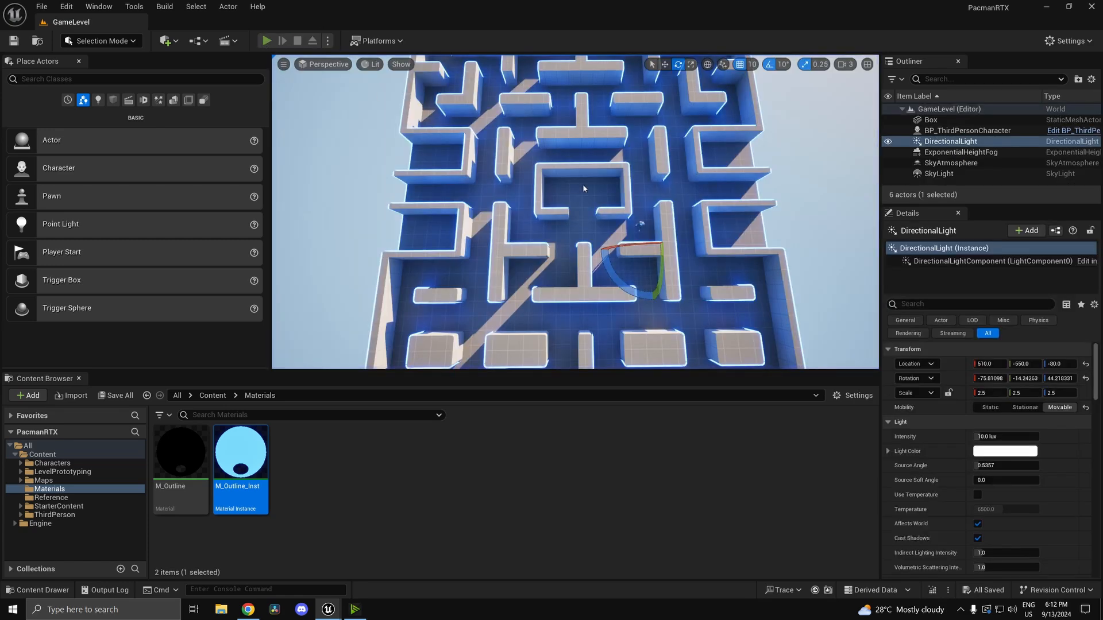
key("alt+p")
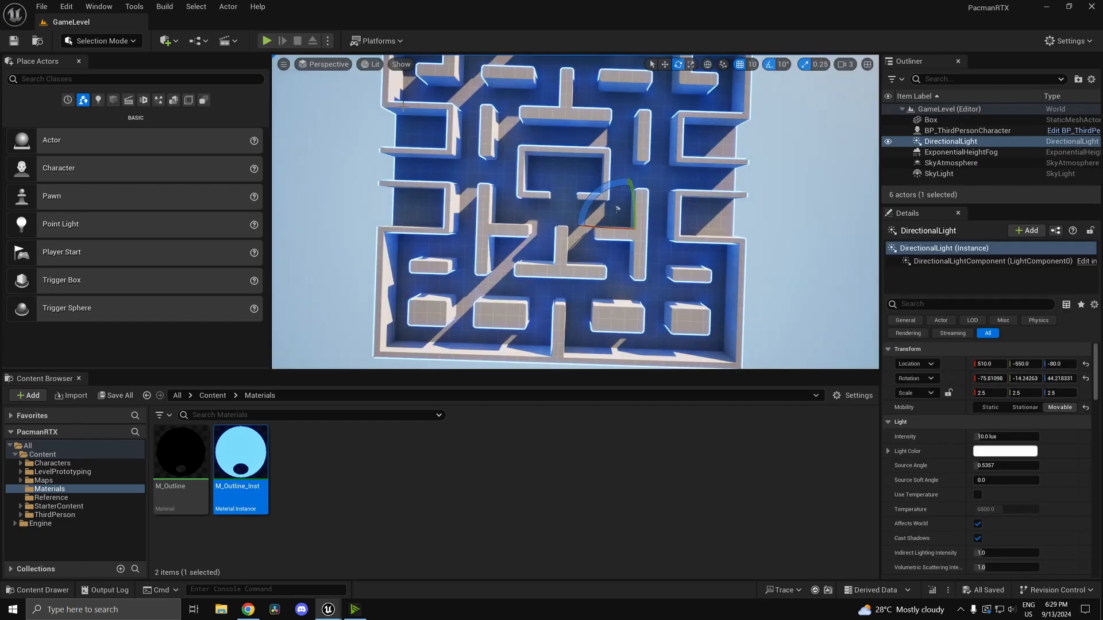
- Place a Point Light above the far part of the maze
right_click_drag(560, 188, 597, 162)
key("s")
key("w")
key("a")
right_click_drag(376, 190, 376, 190)
key("d")
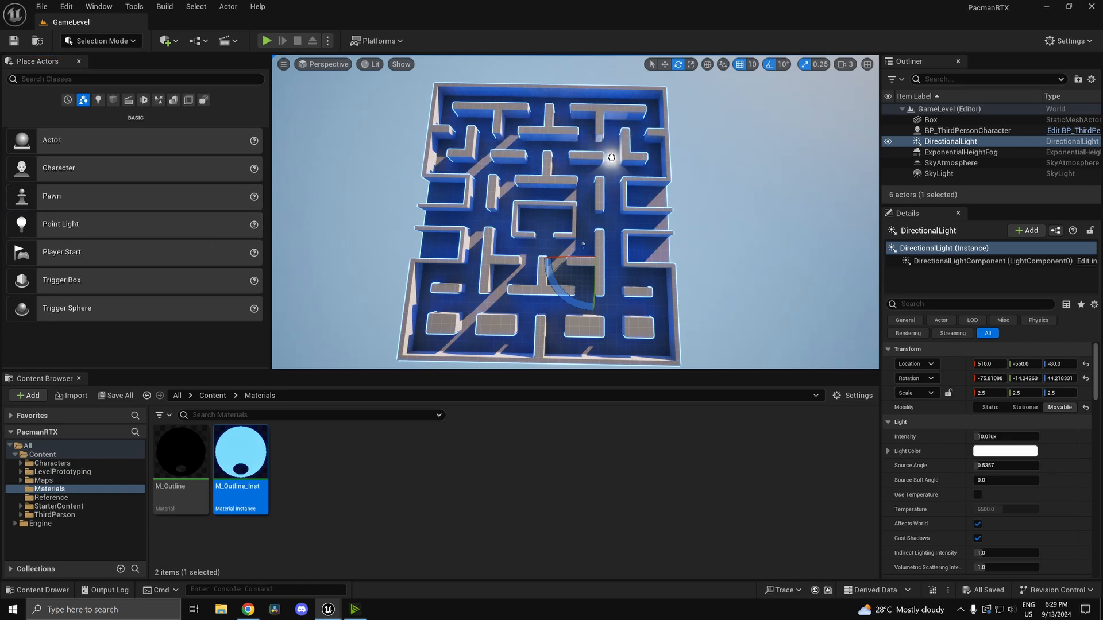
left_click_drag(608, 158, 608, 158)
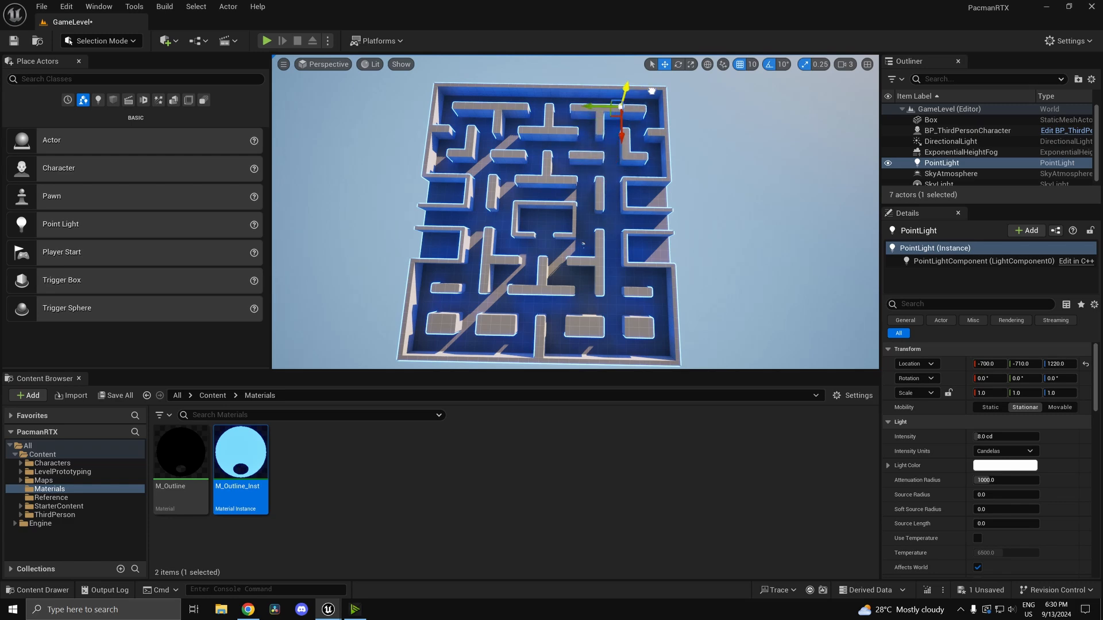
- Duplicate the point light twice, placing one copy above the opposite far corner and another above the near middle of the maze at about X 830, Y 20
left_click_drag(588, 106, 567, 104, "alt")
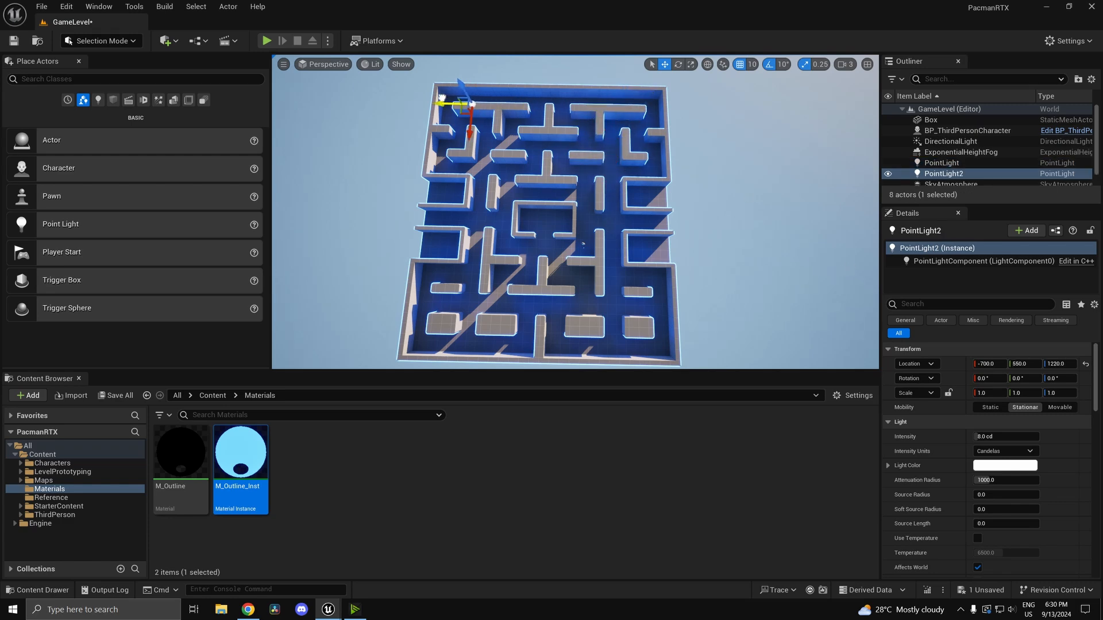
right_click_drag(548, 171, 770, 171)
key("s")
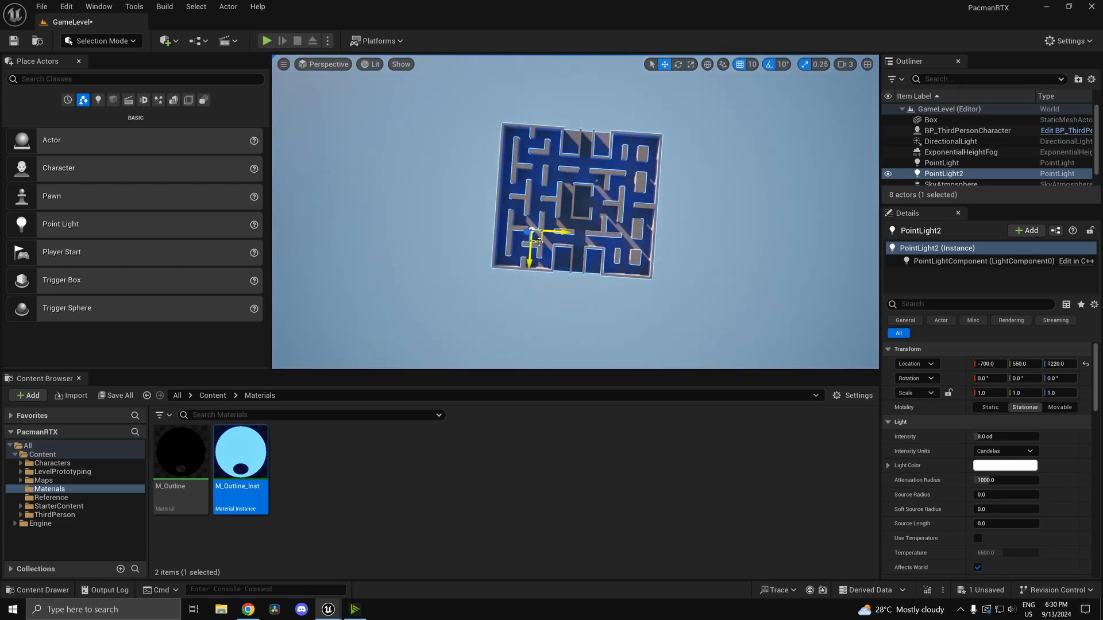
left_click_drag(539, 241, 641, 206, "alt")
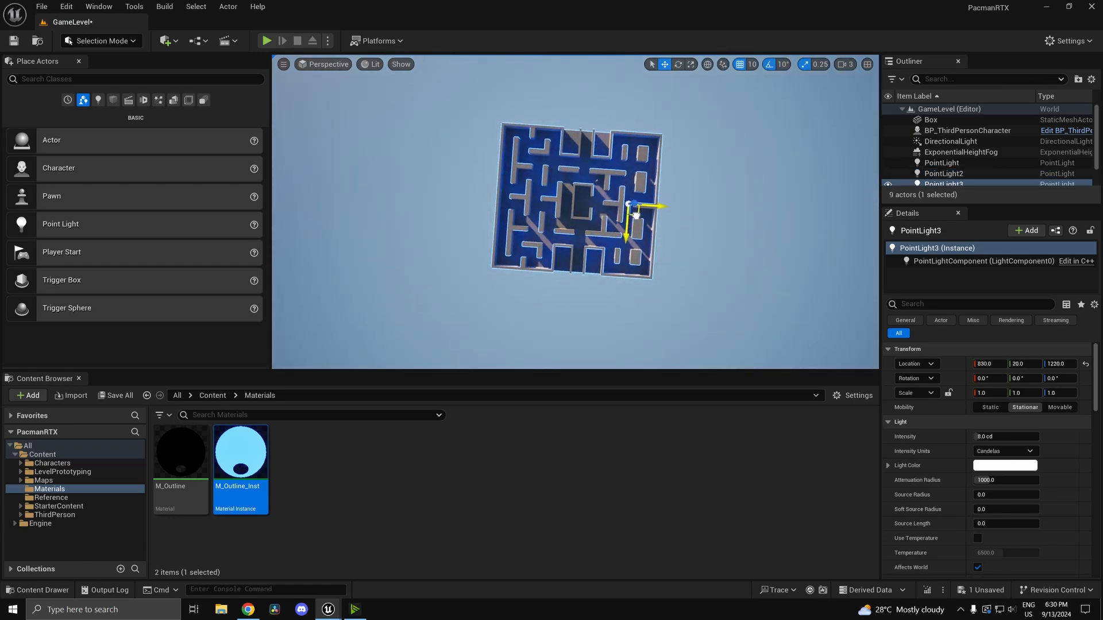
- Set the intensity of all three point lights to 160 cd
right_click_drag(738, 279, 528, 247)
left_click(975, 164, "shift")
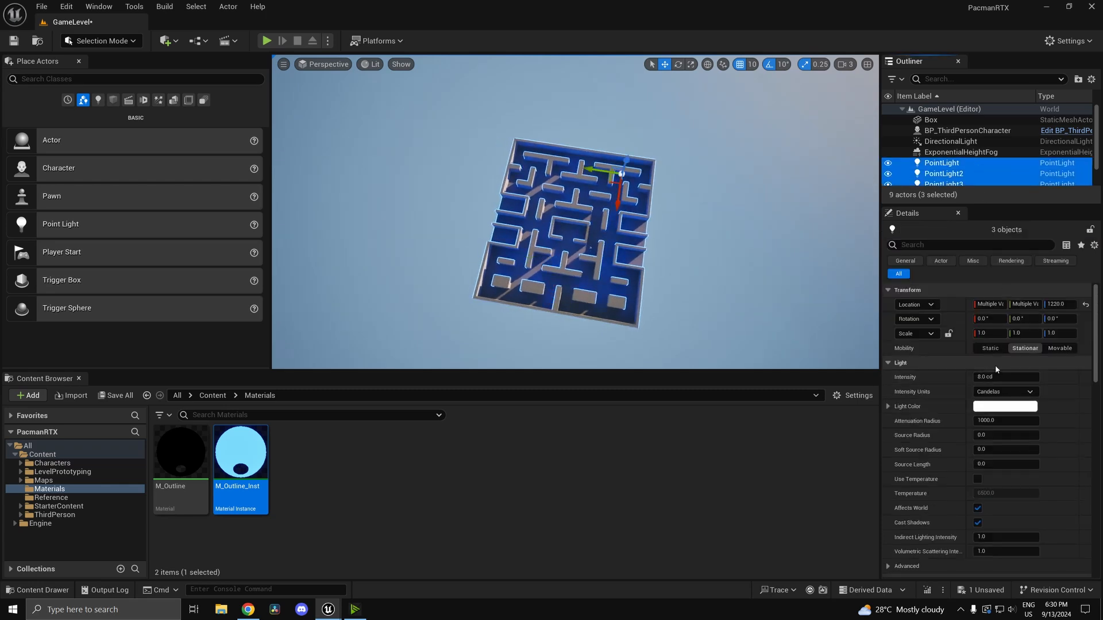
left_click(1037, 377)
left_click_drag(1021, 376, 915, 361)
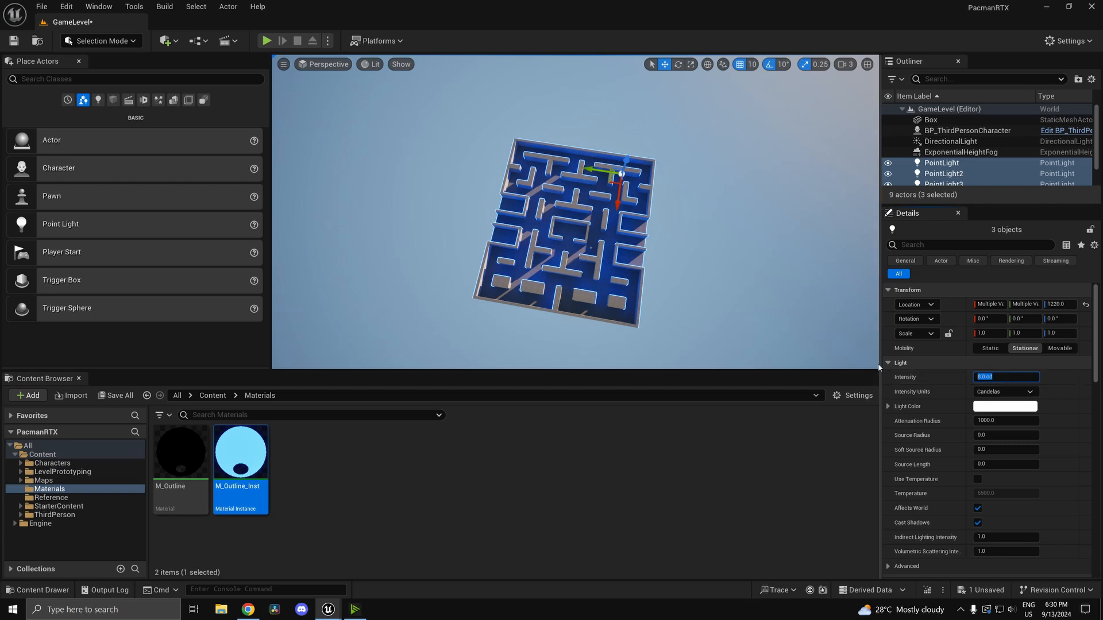
right_click_drag(827, 339, 853, 339)
key("w")
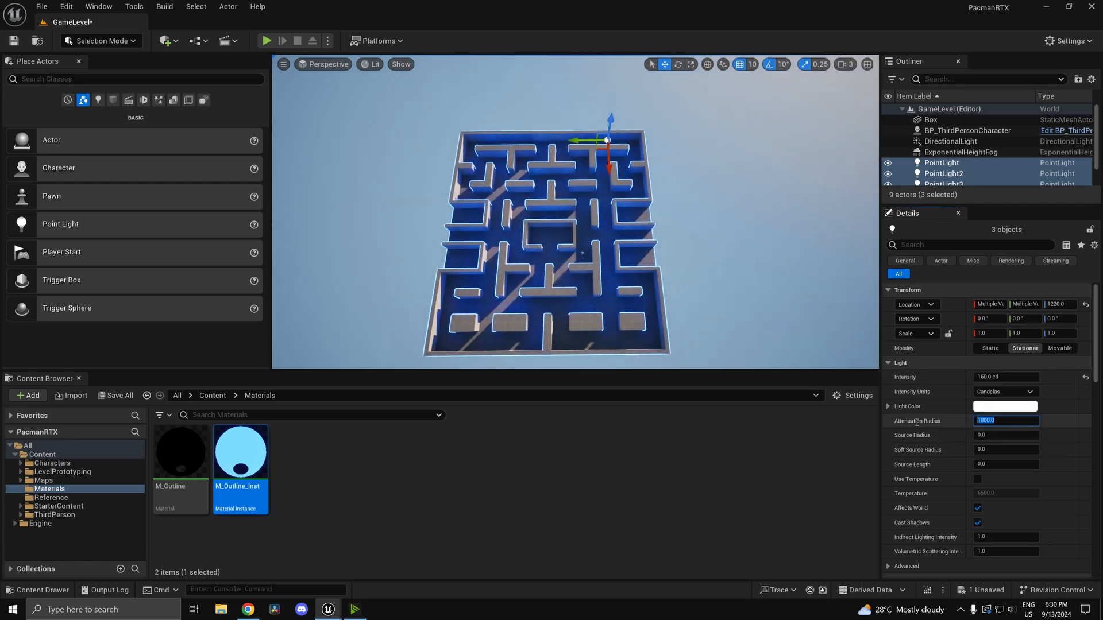
- Set the attenuation radius of all three point lights to 20000
type("20000")
key("Return")
right_click_drag(741, 341, 728, 305)
key("s")
key("w")
key("s")
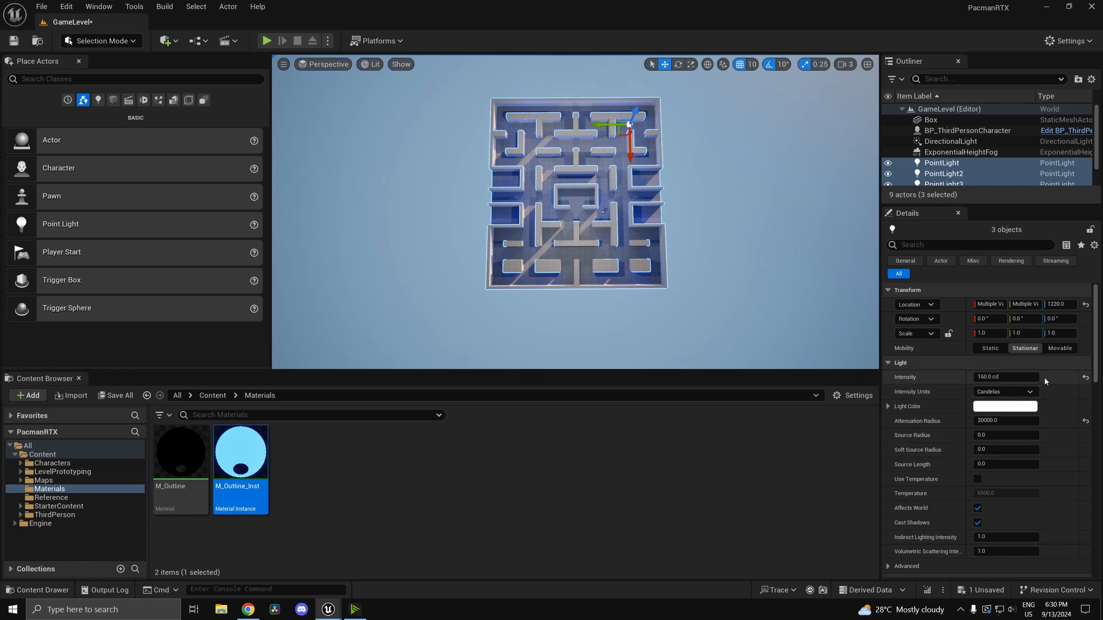
- Set the light color of the original PointLight to pure red
left_click(941, 163)
left_click(1005, 465)
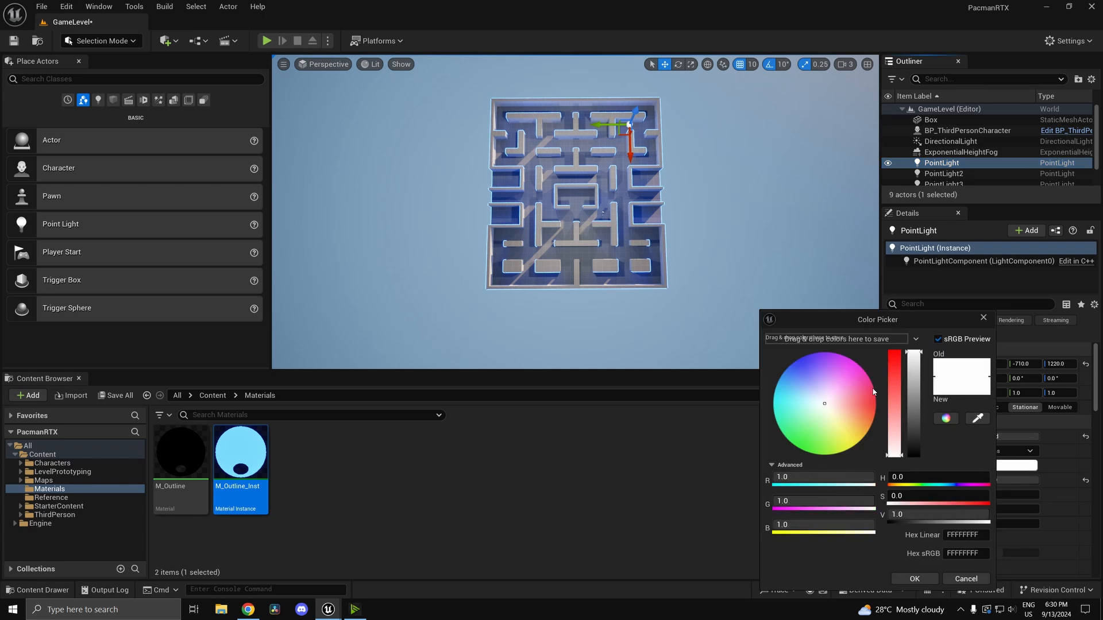
left_click_drag(862, 396, 911, 412)
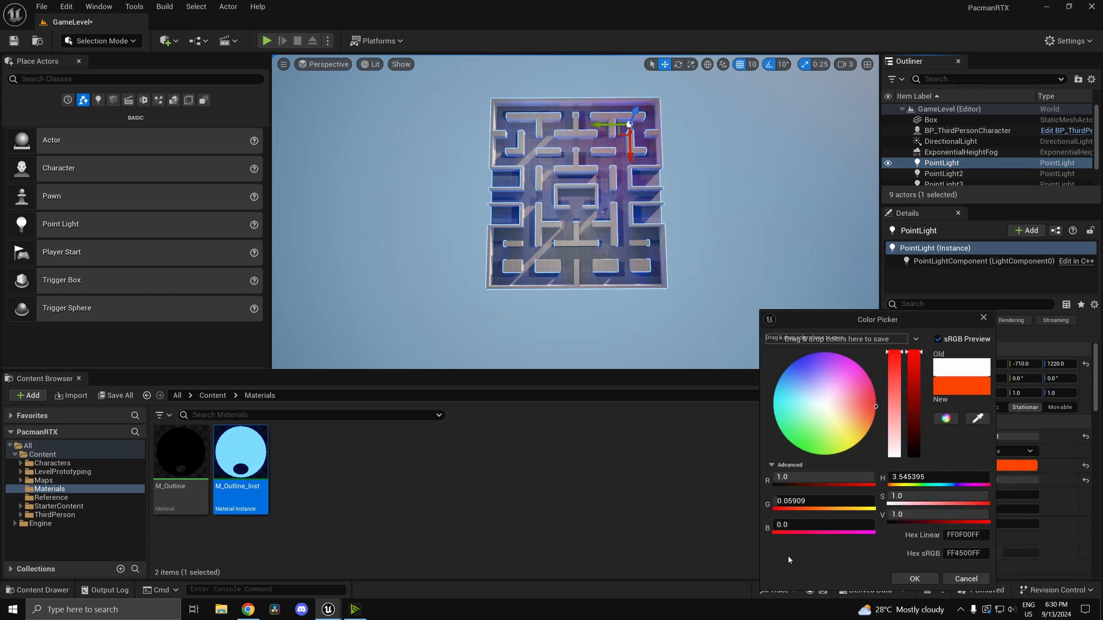
left_click(908, 580)
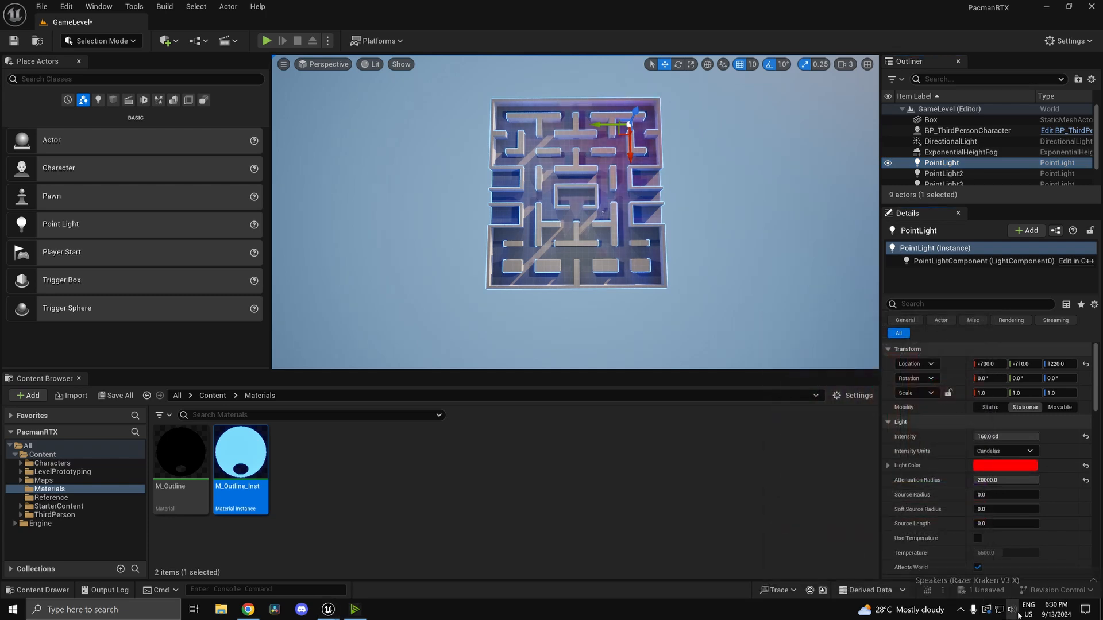
- Switch to f.lux, raise the nighttime color temperature to its maximum, and close the f.lux window
left_click(960, 610)
left_click(993, 544)
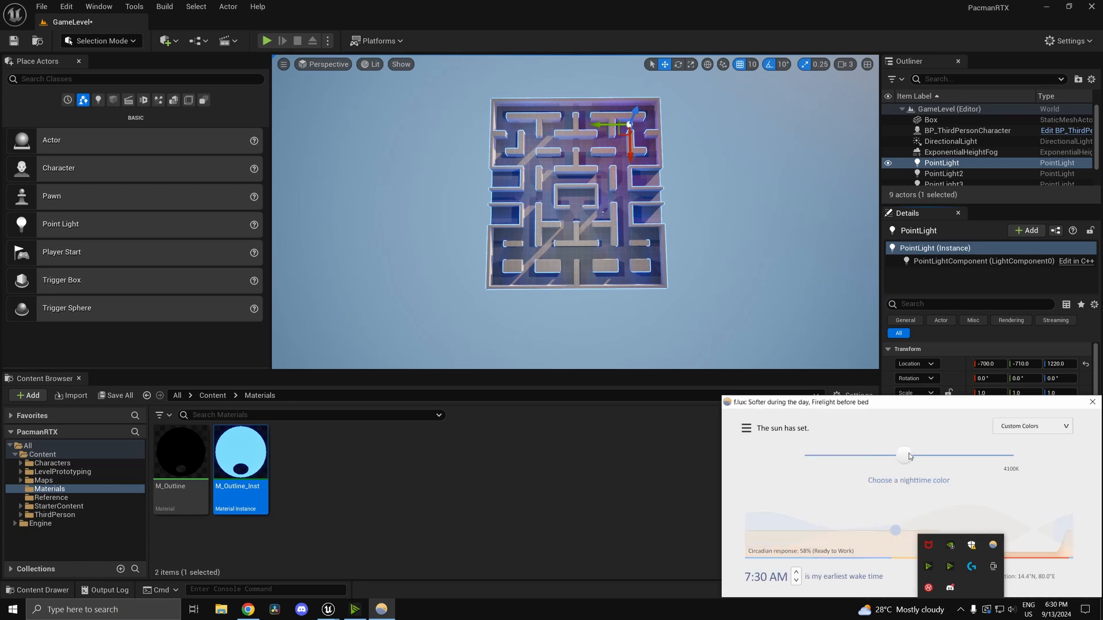
left_click_drag(909, 456, 1013, 456)
left_click(1091, 402)
- Set the light color of PointLight2 to pure green by reducing its red and blue values to 0
right_click_drag(575, 230, 597, 221)
key("w")
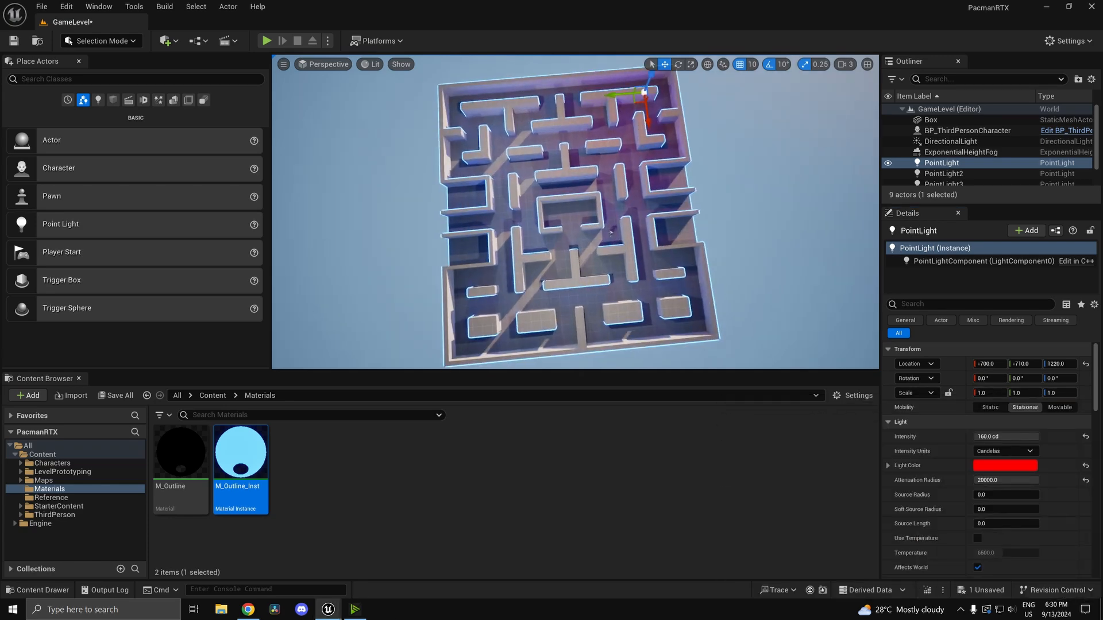
right_click_drag(719, 293, 720, 307)
key("s")
right_click_drag(700, 110, 672, 96)
left_click(920, 173)
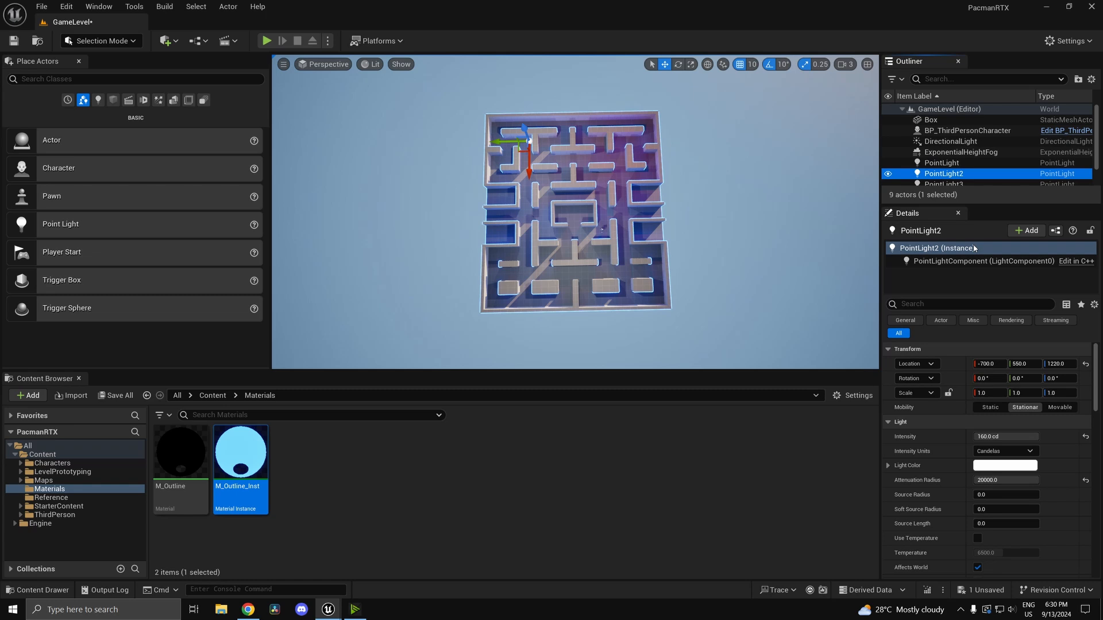
left_click(992, 467)
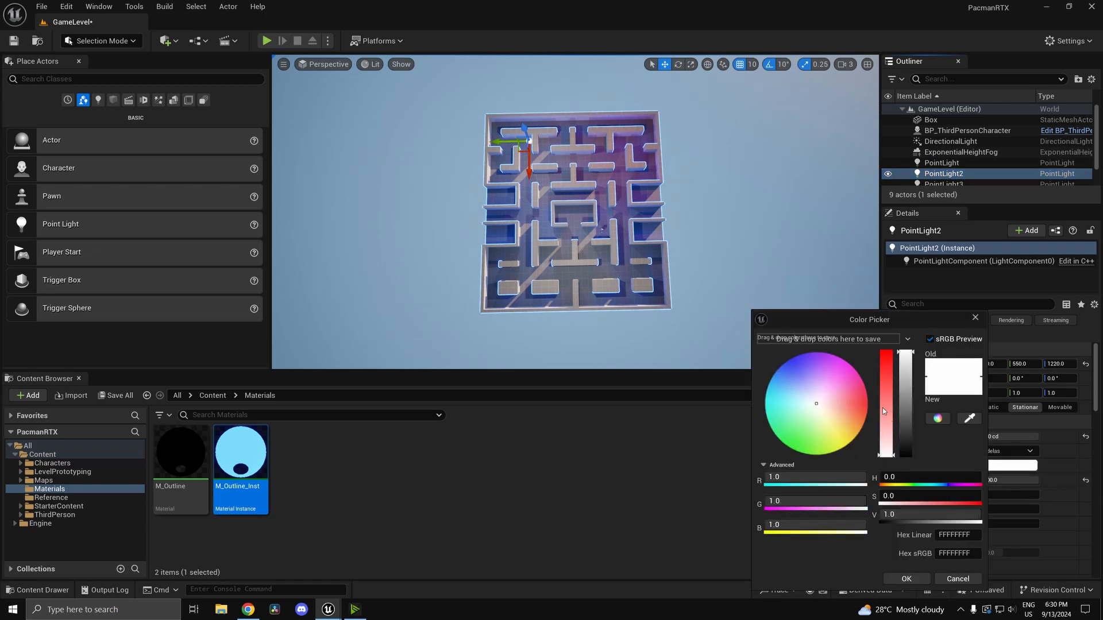
left_click_drag(821, 477, 801, 477)
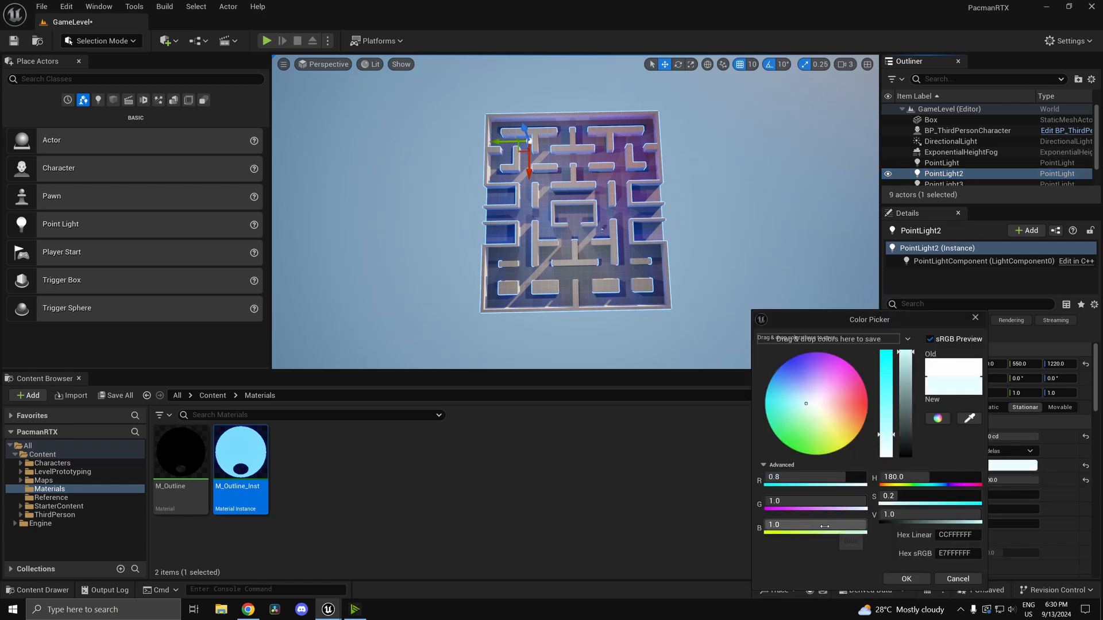
left_click_drag(825, 526, 792, 526)
left_click_drag(832, 476, 841, 475)
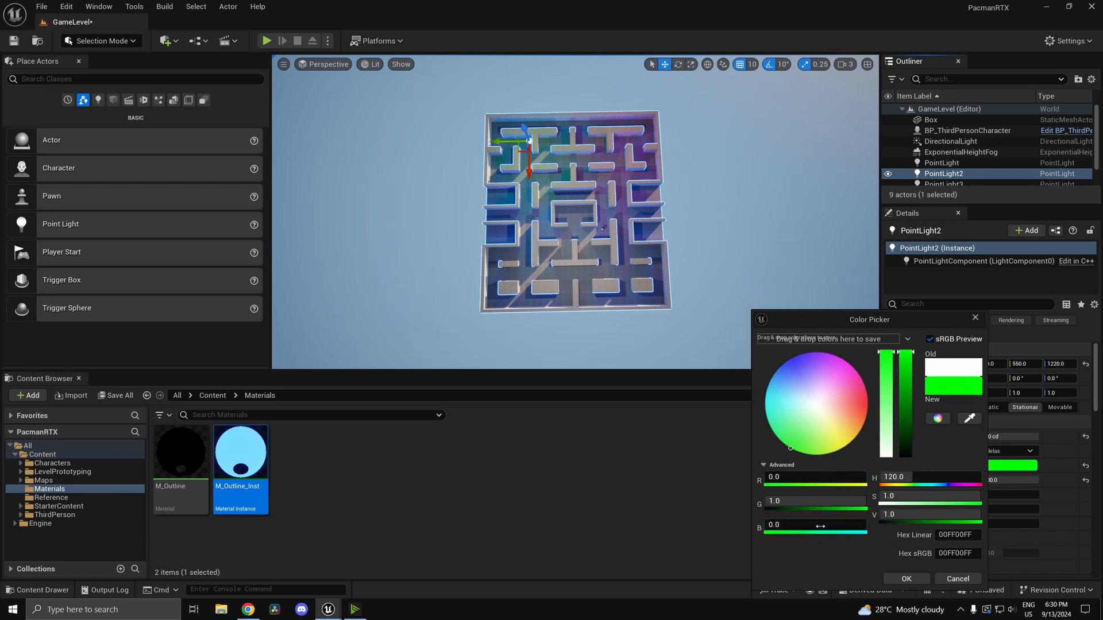
left_click(906, 579)
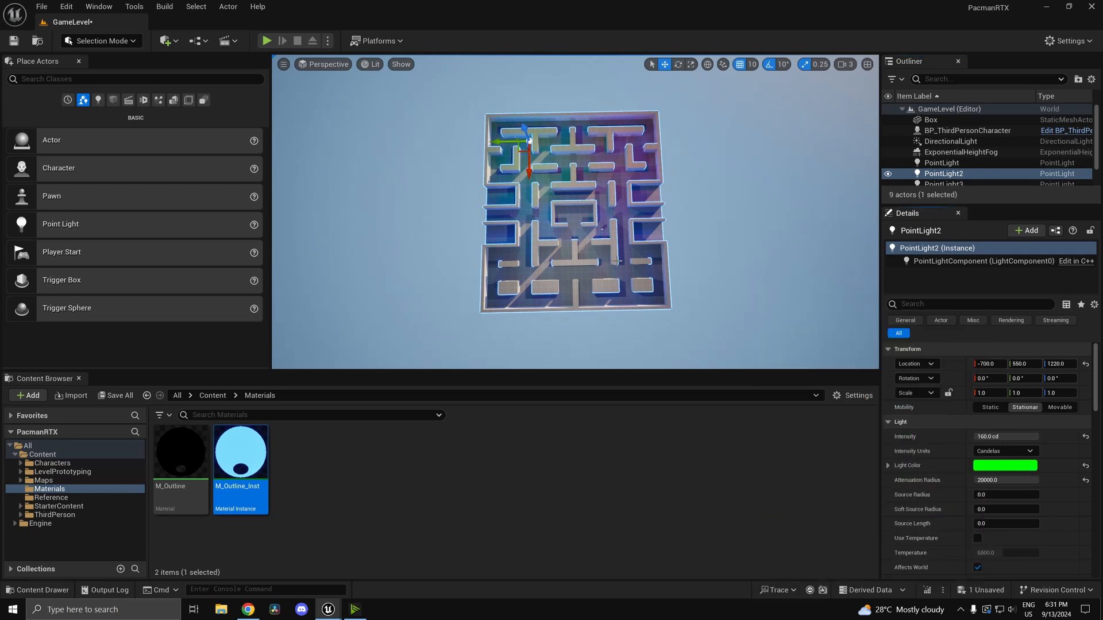
- Set the light color of PointLight3 to pure blue, with red and green at 0, and move the light to Y 0
left_click(951, 183)
left_click(998, 468)
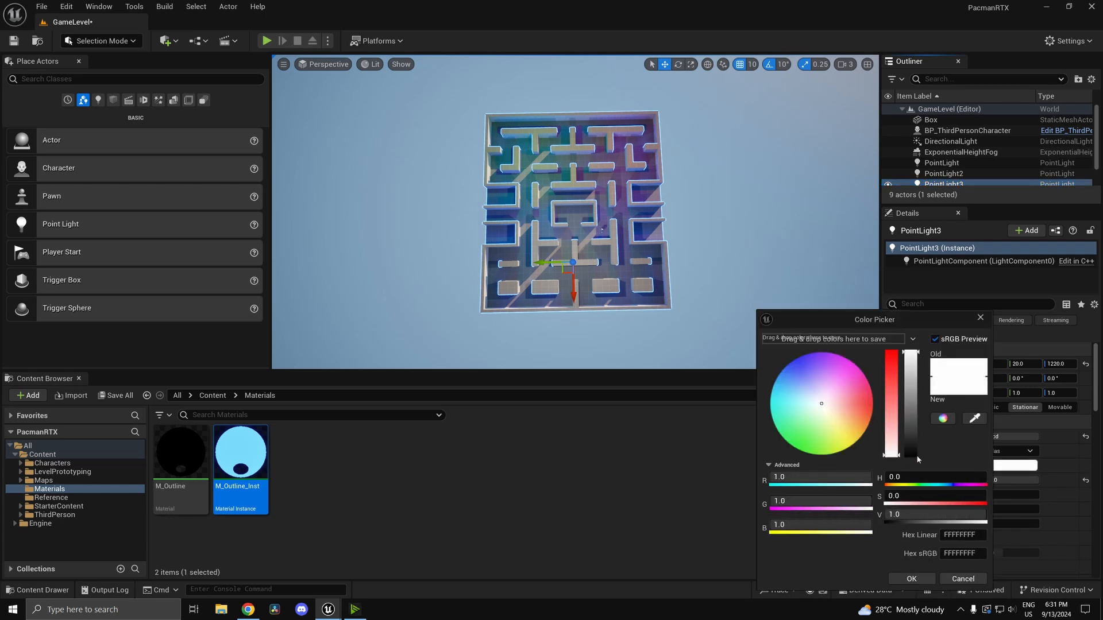
left_click_drag(803, 524, 729, 502)
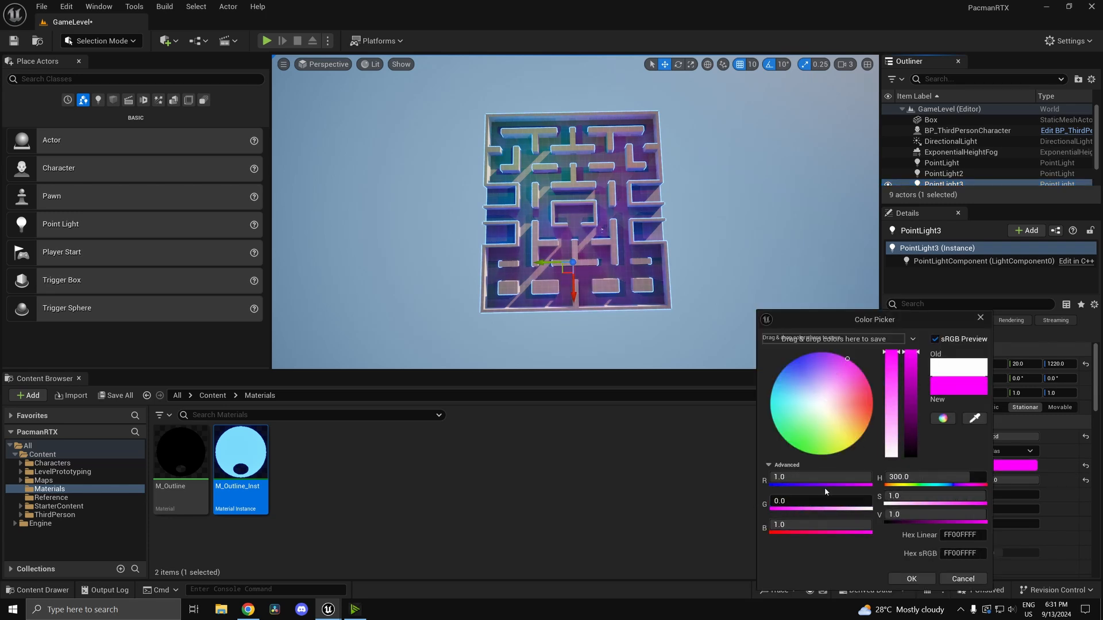
left_click_drag(825, 487, 792, 487)
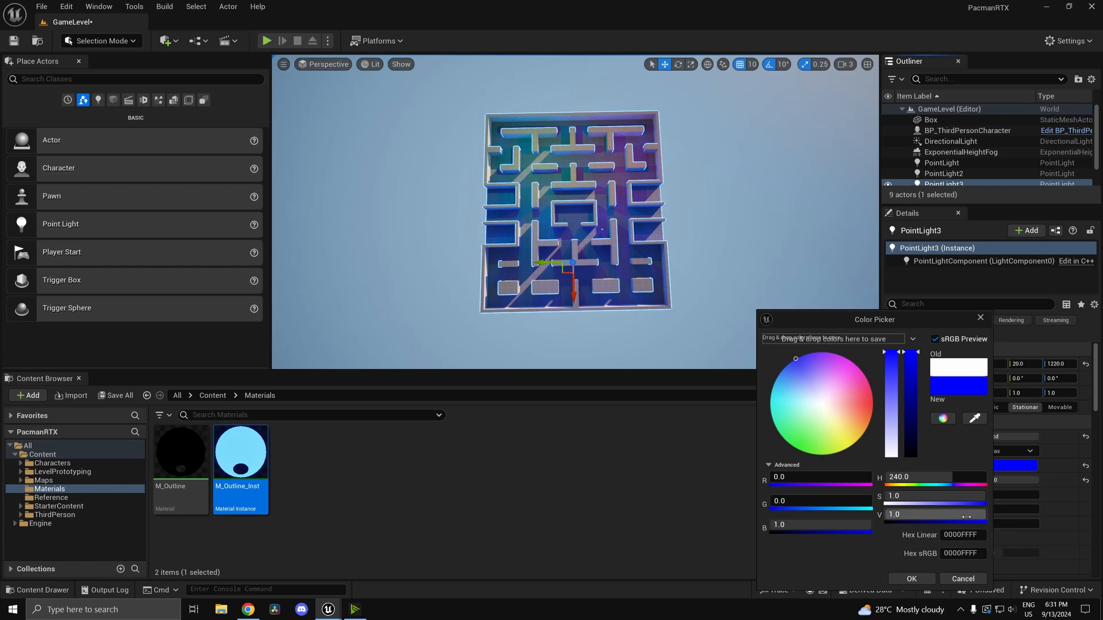
left_click(911, 579)
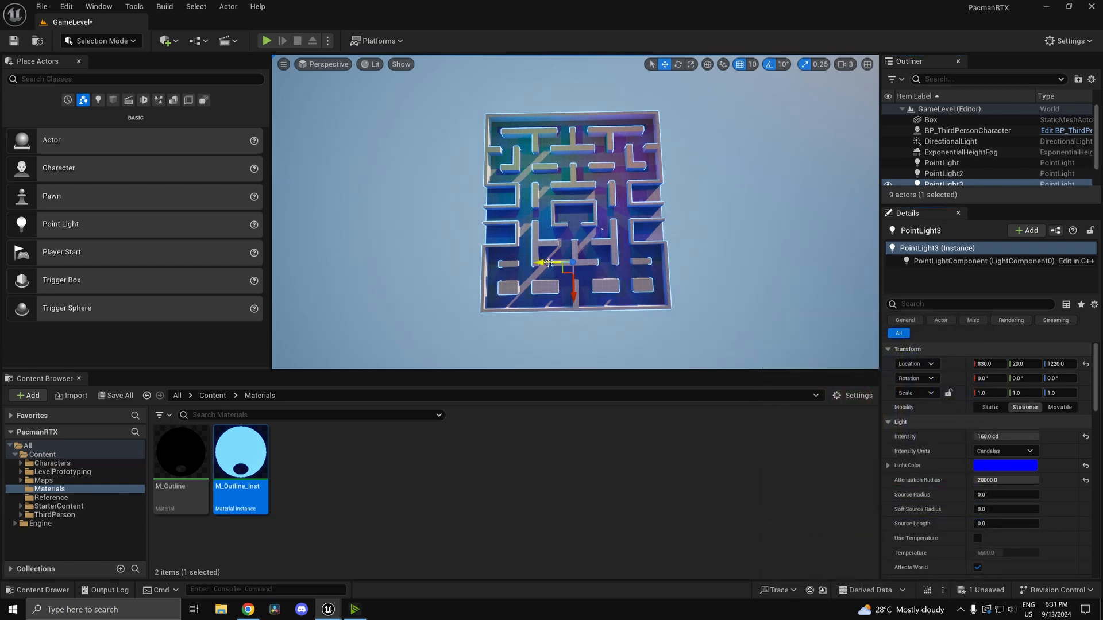
mouse_move(549, 262)
right_mouse_down()
mouse_move(549, 242)
mouse_move(549, 276)
mouse_move(549, 190)
mouse_move(550, 281)
right_mouse_up()
key("s")
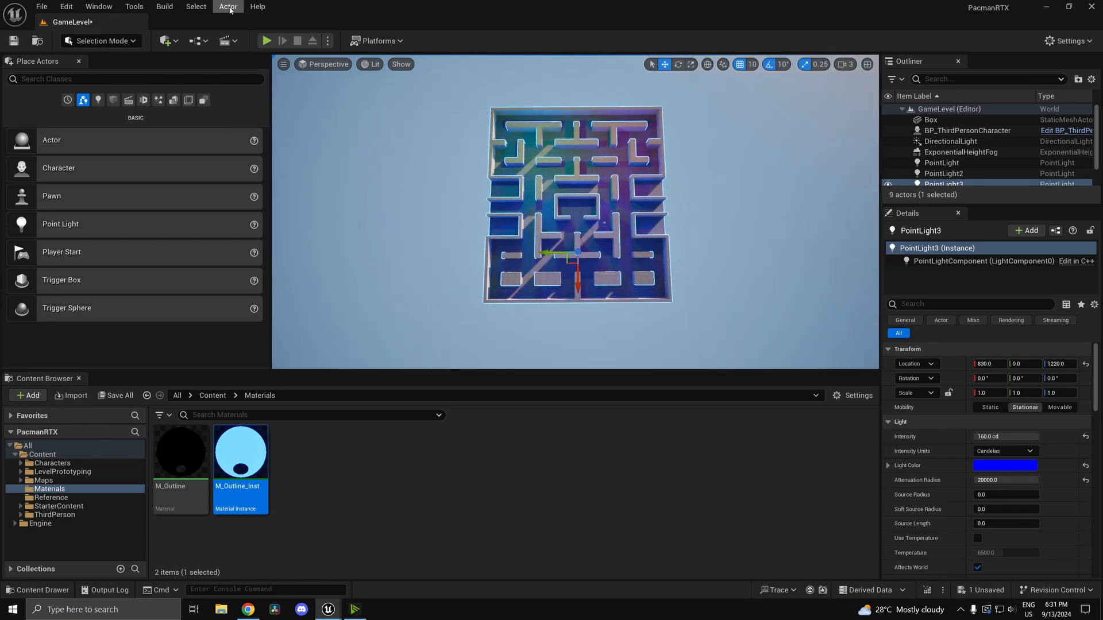
- Play the level to examine the red, green and blue point lights on the maze at 160 cd
left_click(267, 40)
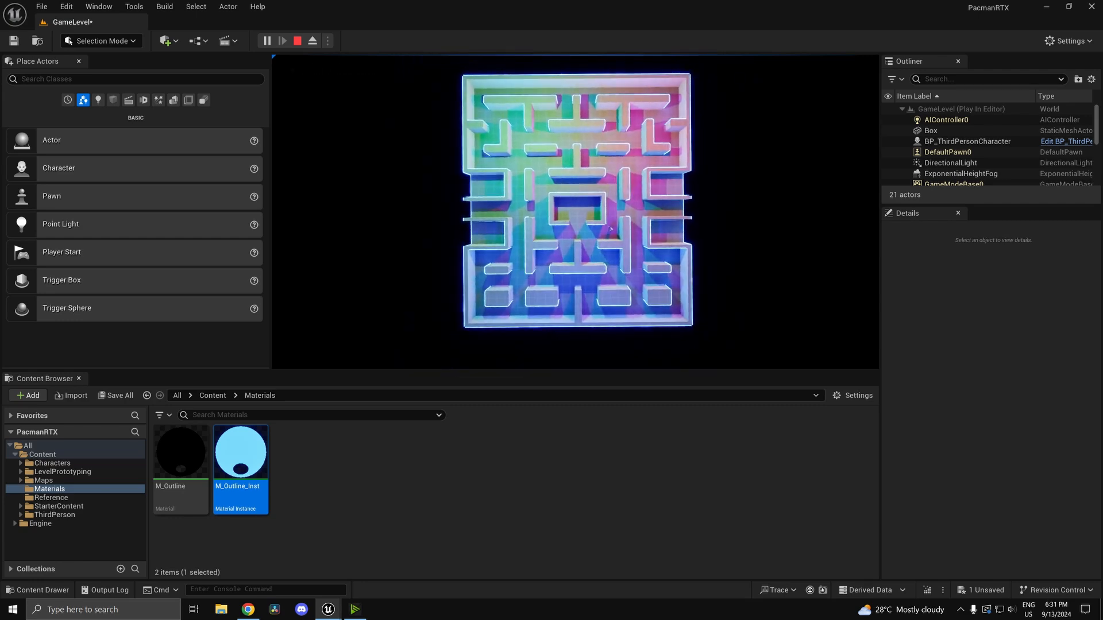
key("Escape")
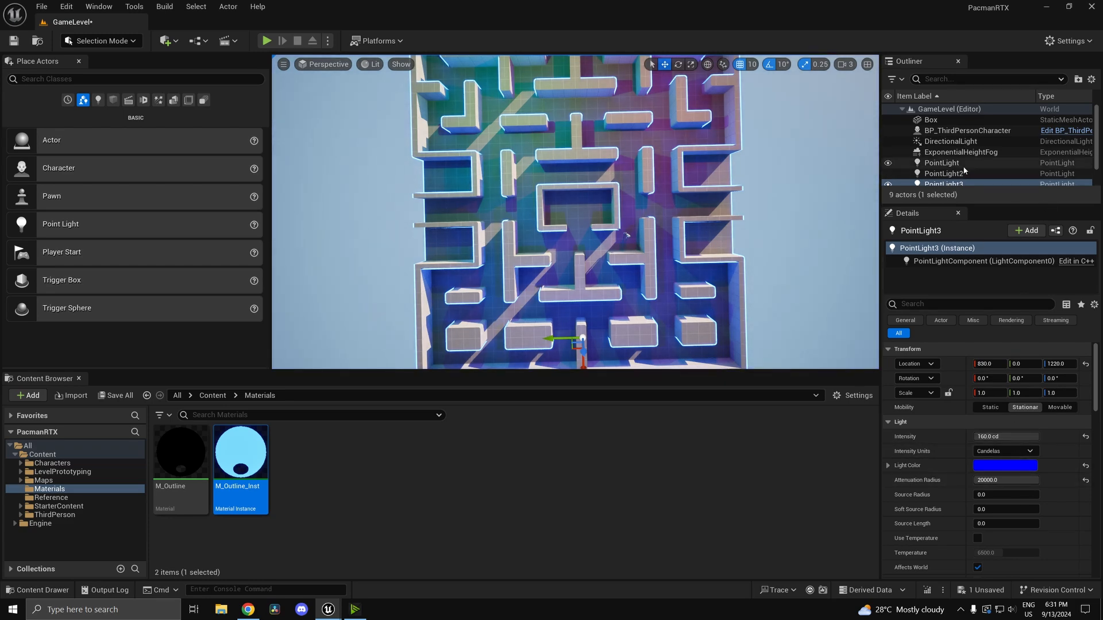
- Set the intensity of all three point lights to 100 cd and save the level
left_click(942, 164, "shift")
left_click(1005, 377)
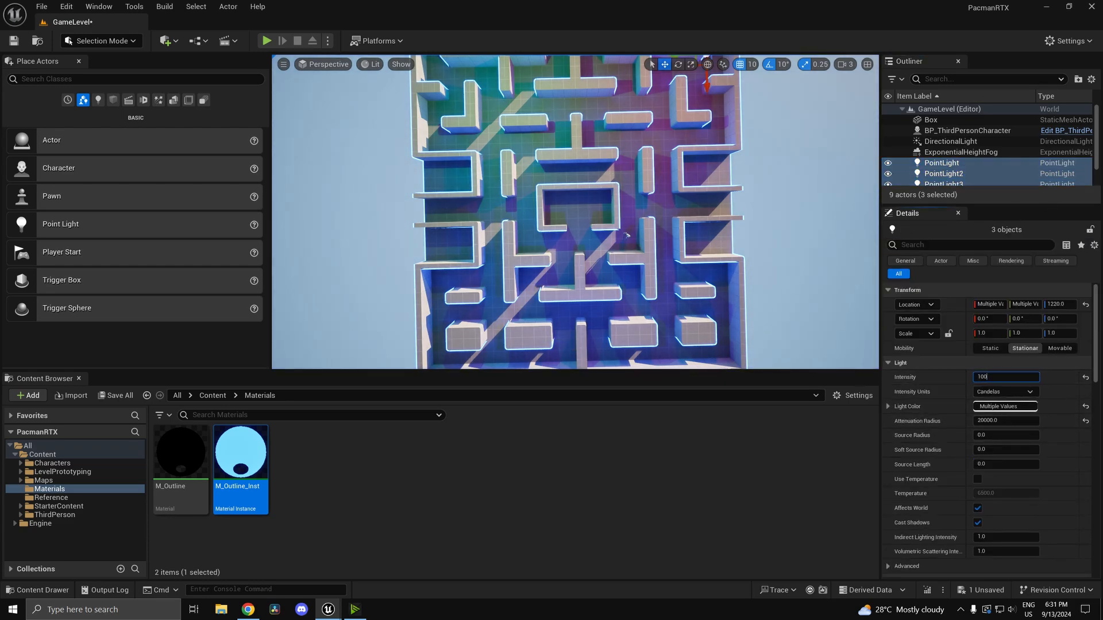
type("100")
key("Return")
key("ctrl+s")
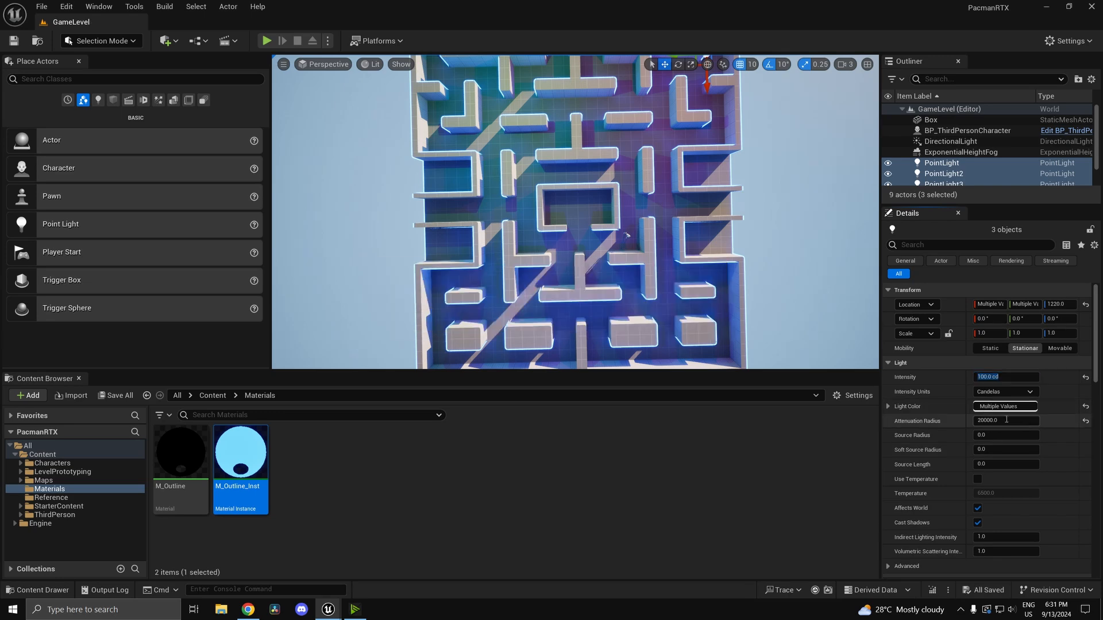
- Play the level to examine the maze lighting with the point lights at 100 cd
left_click(598, 471)
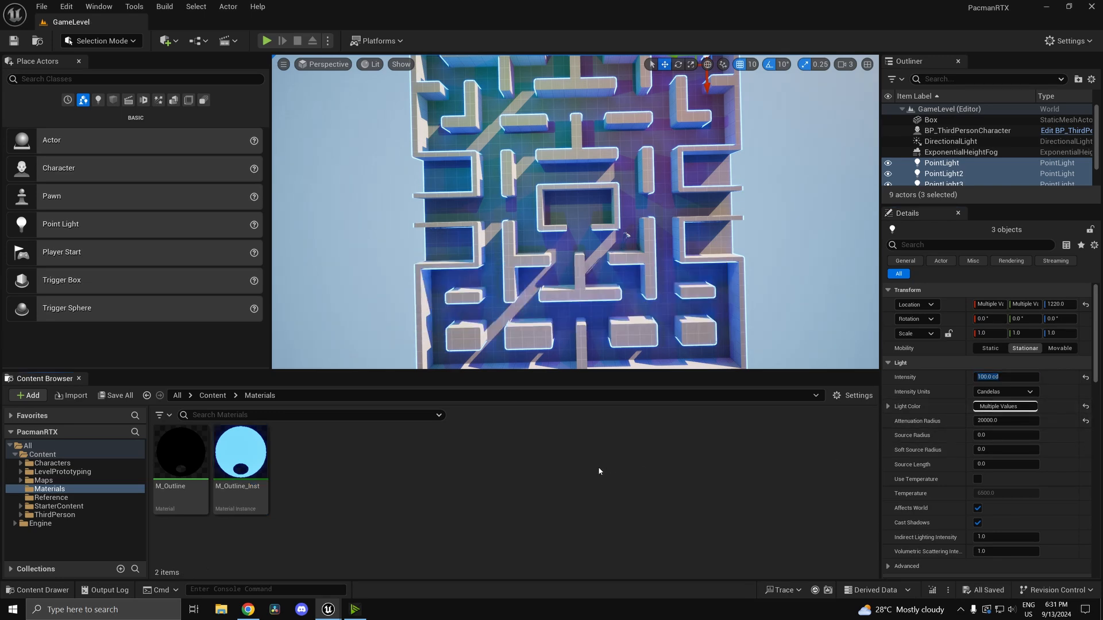
left_click(267, 40)
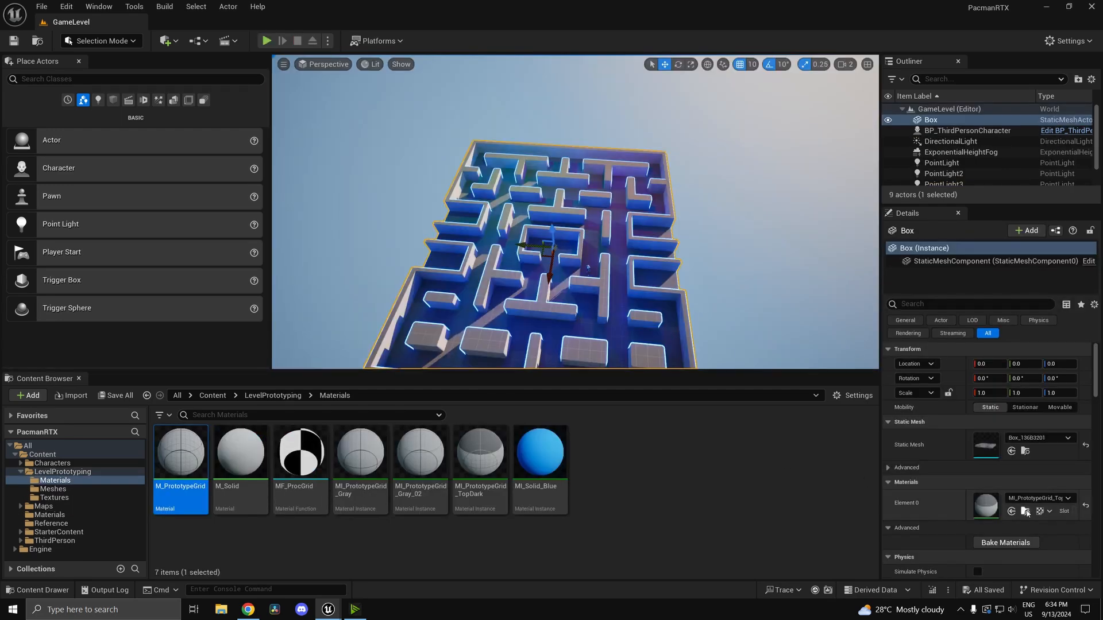
- Copy the maze's MI_PrototypeGrid_TopDark material instance from the LevelPrototyping materials into the Content/Materials folder
left_click(1025, 511)
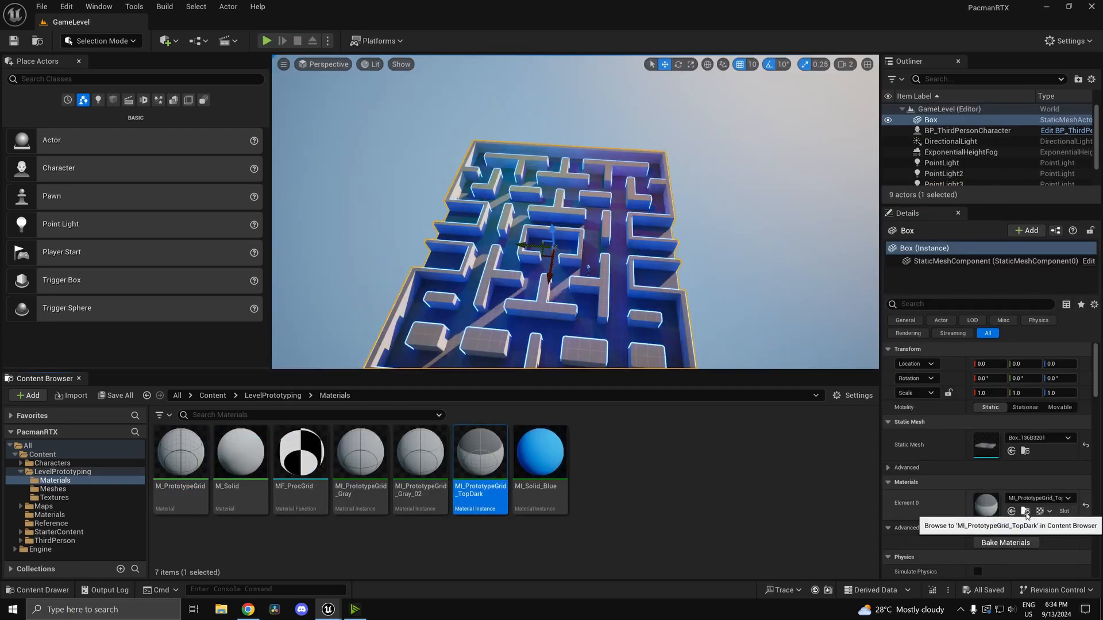
left_click(485, 536)
left_click(477, 464)
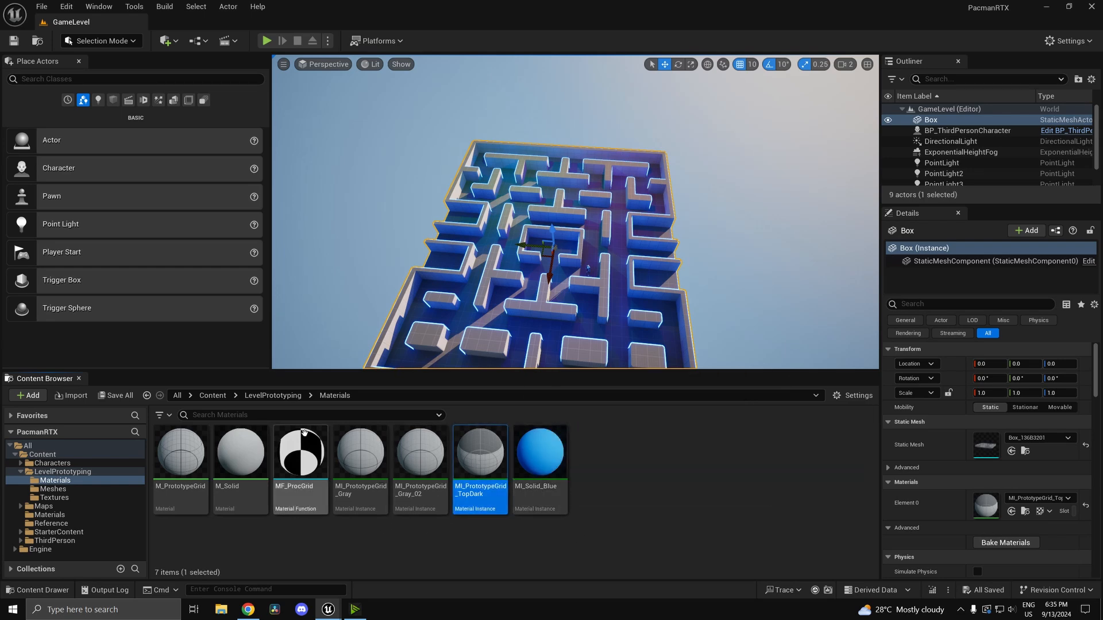
left_click(213, 396)
double_click(365, 484)
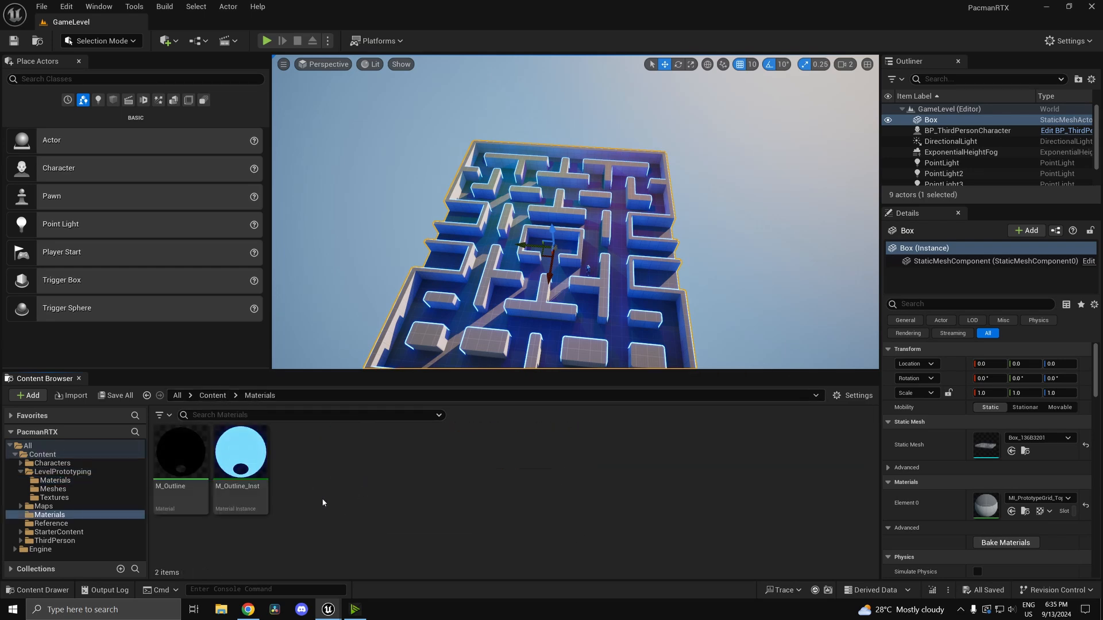
key("ctrl+v")
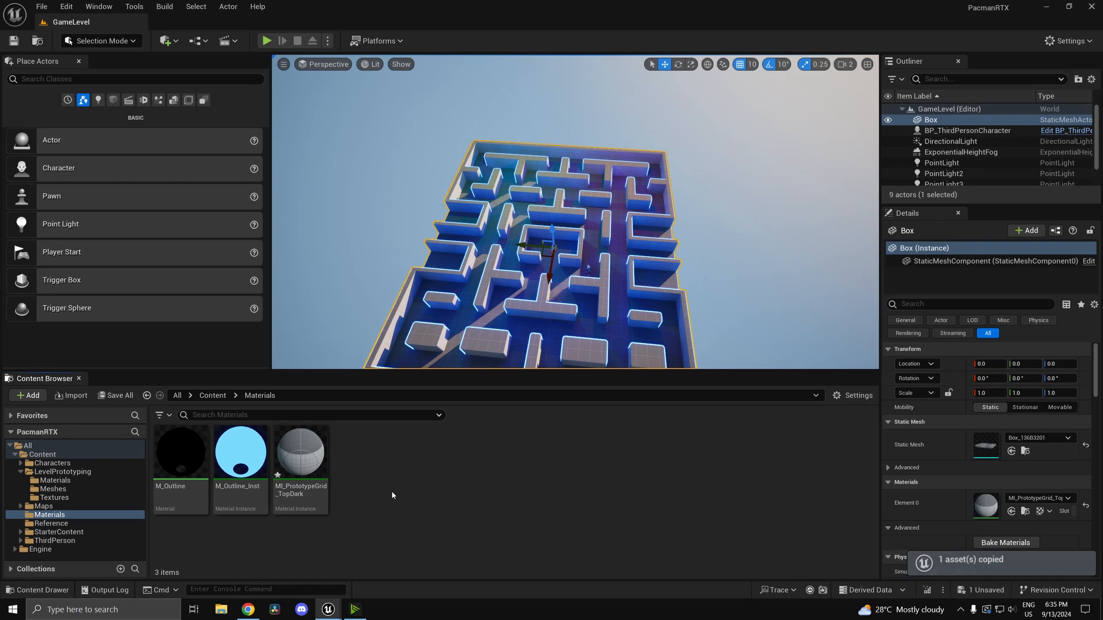
- Rename the copied material instance in Content/Materials as MI_MapMaterial
mouse_move(307, 470)
left_mouse_down()
mouse_move(976, 514)
mouse_move(294, 485)
mouse_move(297, 460)
left_mouse_up()
key("F2")
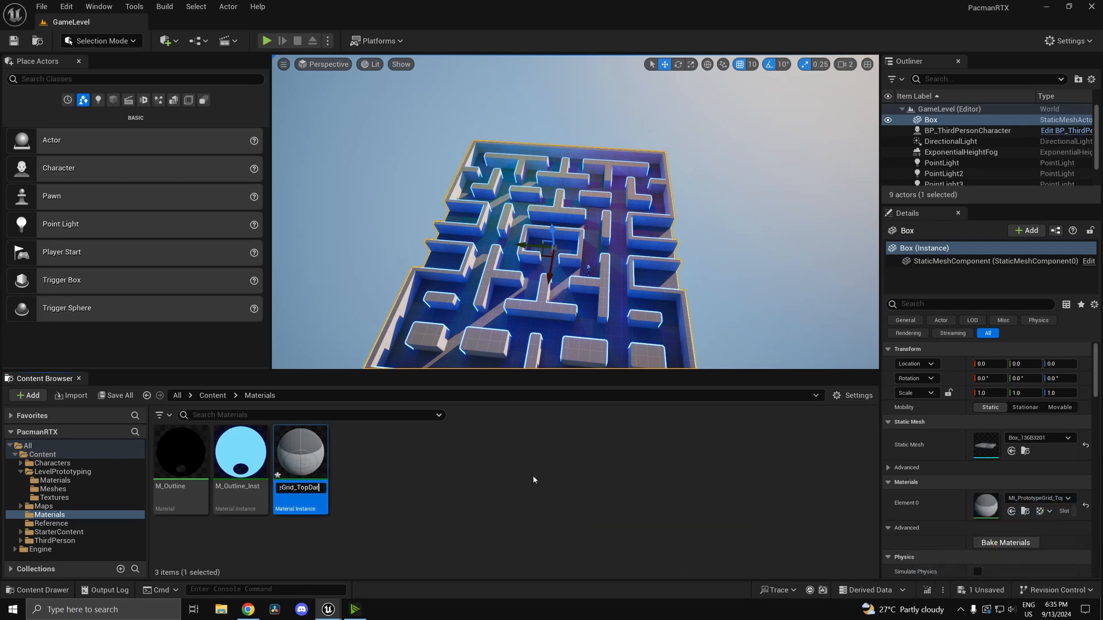
key("BackSpace")
key("BackSpace")
key("BackSpace")
key("BackSpace")
key("BackSpace")
key("BackSpace")
key("BackSpace")
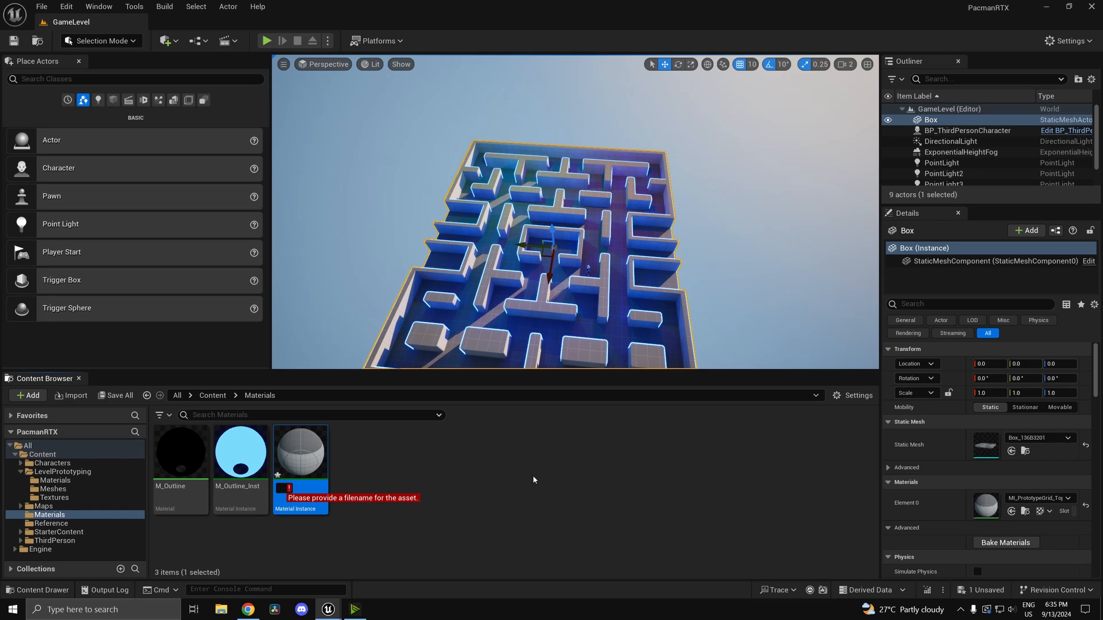
type("MI_MapMaterial")
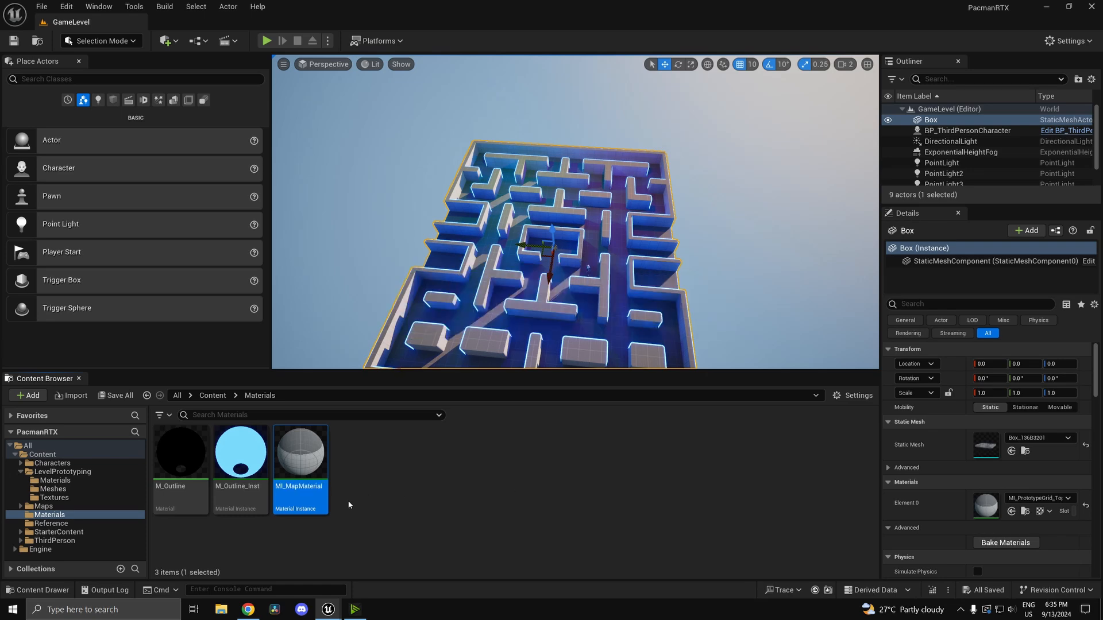
- Assign MI_MapMaterial to the maze Box's material Element 0, then open the instance and expand its Surface Properties
left_click_drag(300, 459, 988, 504)
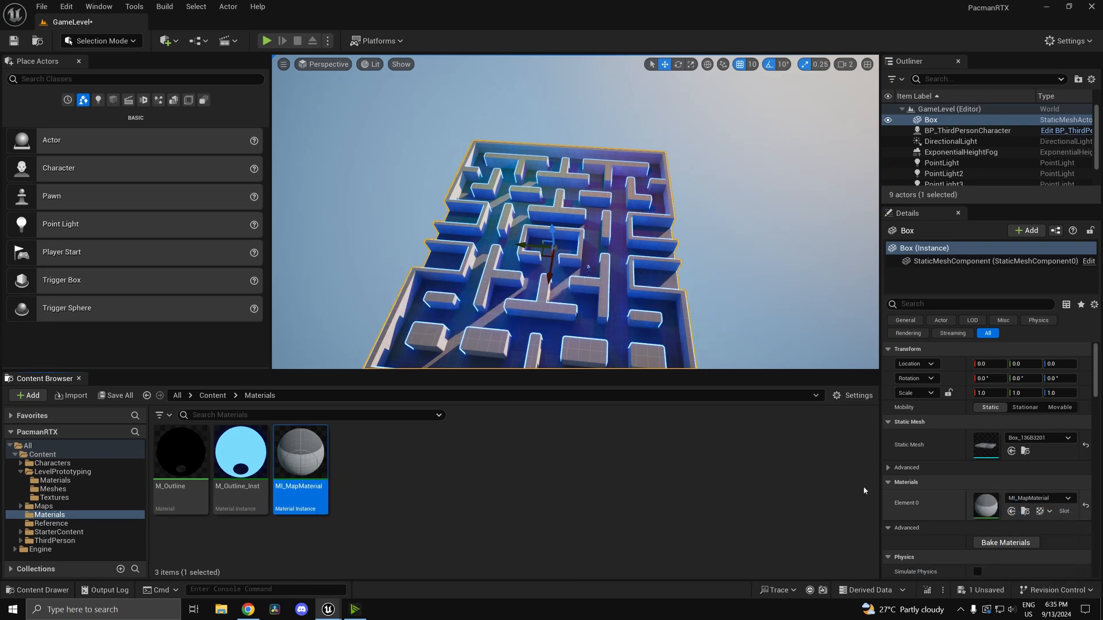
double_click(299, 459)
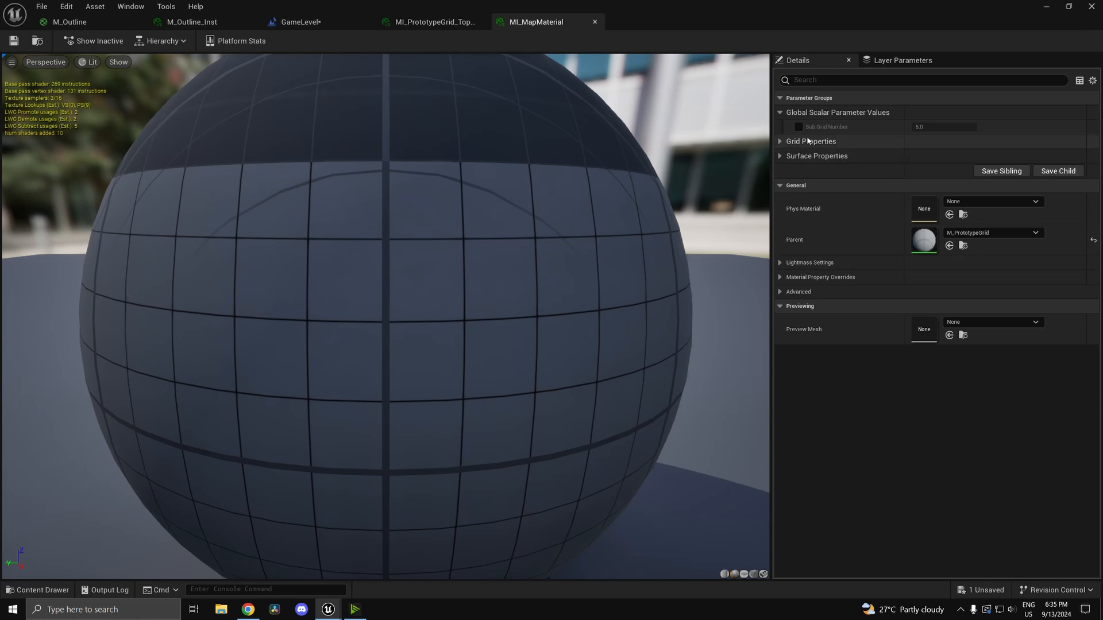
left_click(808, 141)
left_click(792, 142)
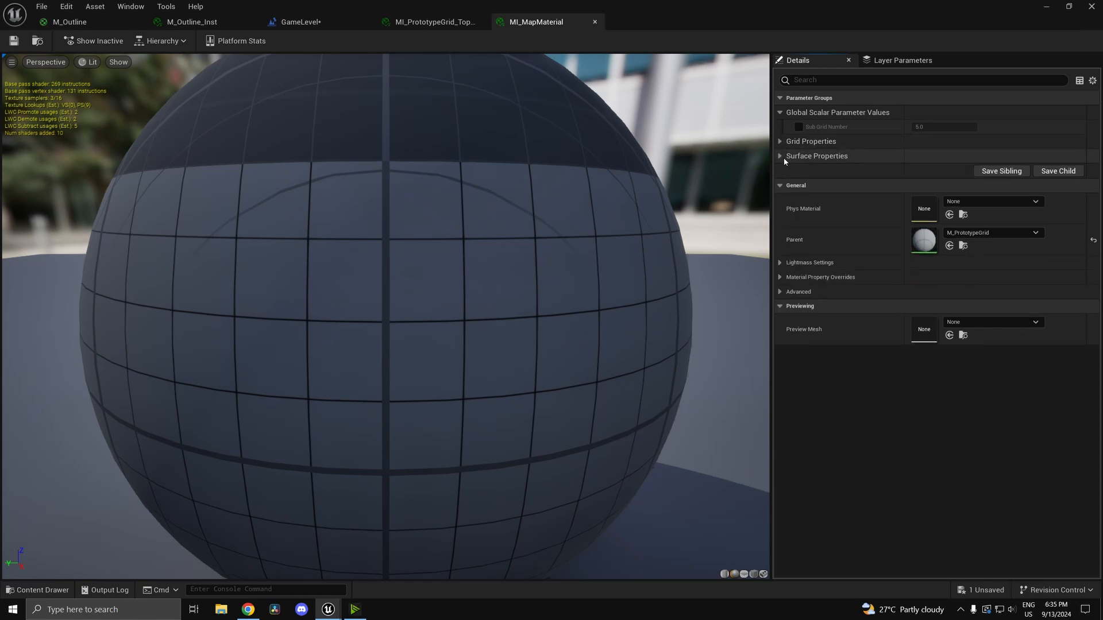
left_click(784, 158)
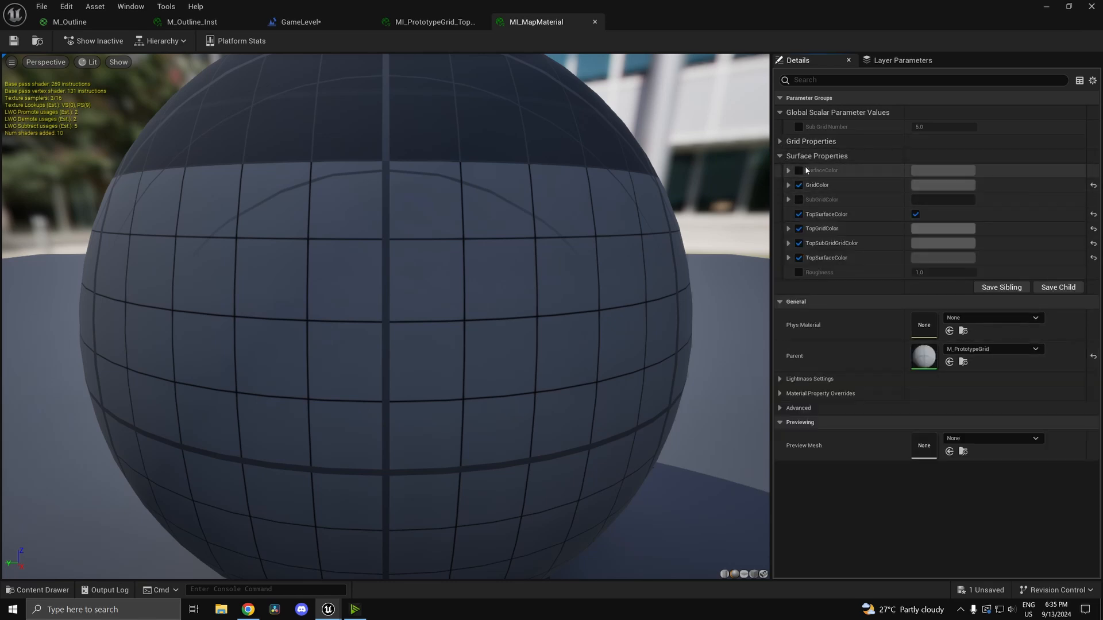
- Override MI_MapMaterial's SurfaceColor with a near-black of value about 0.011 and save the material instance
left_click(933, 170)
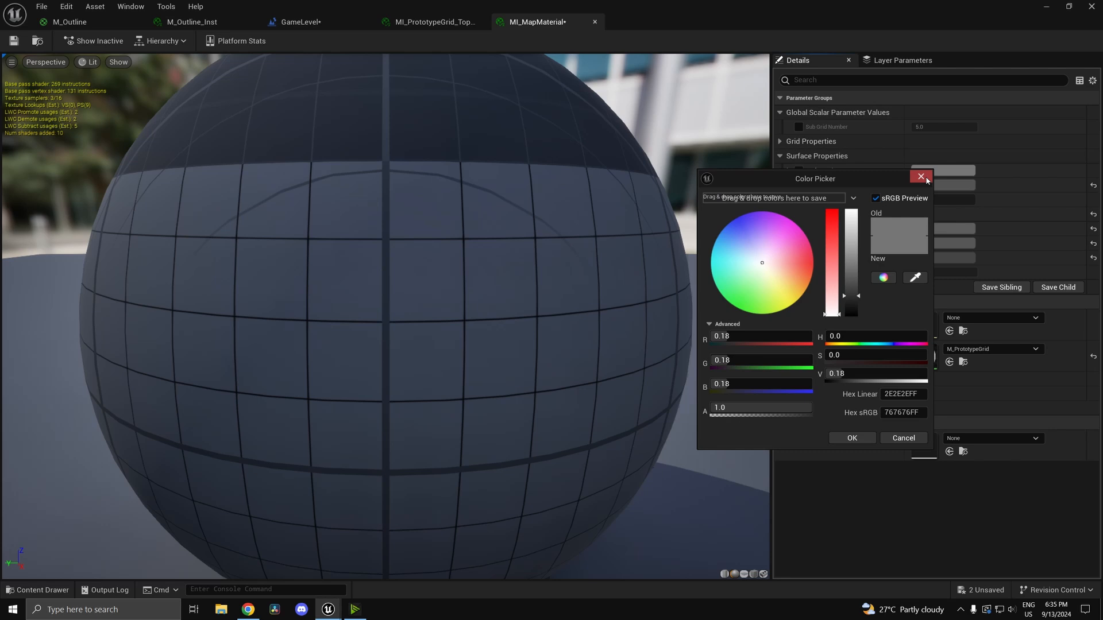
left_click(854, 305)
left_click_drag(858, 307, 861, 316)
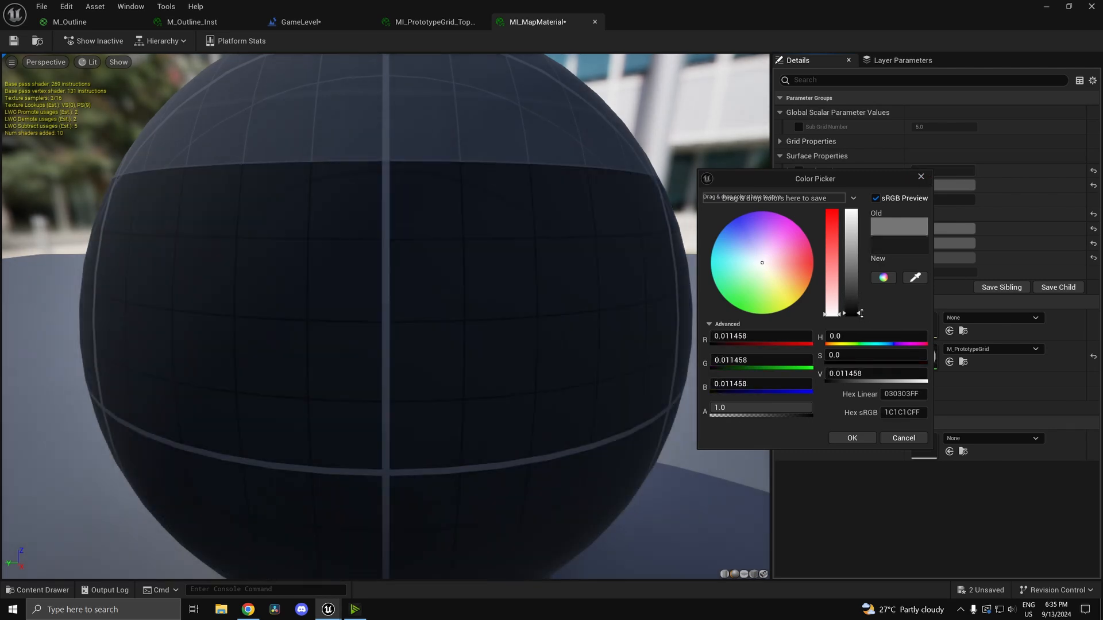
left_click(852, 438)
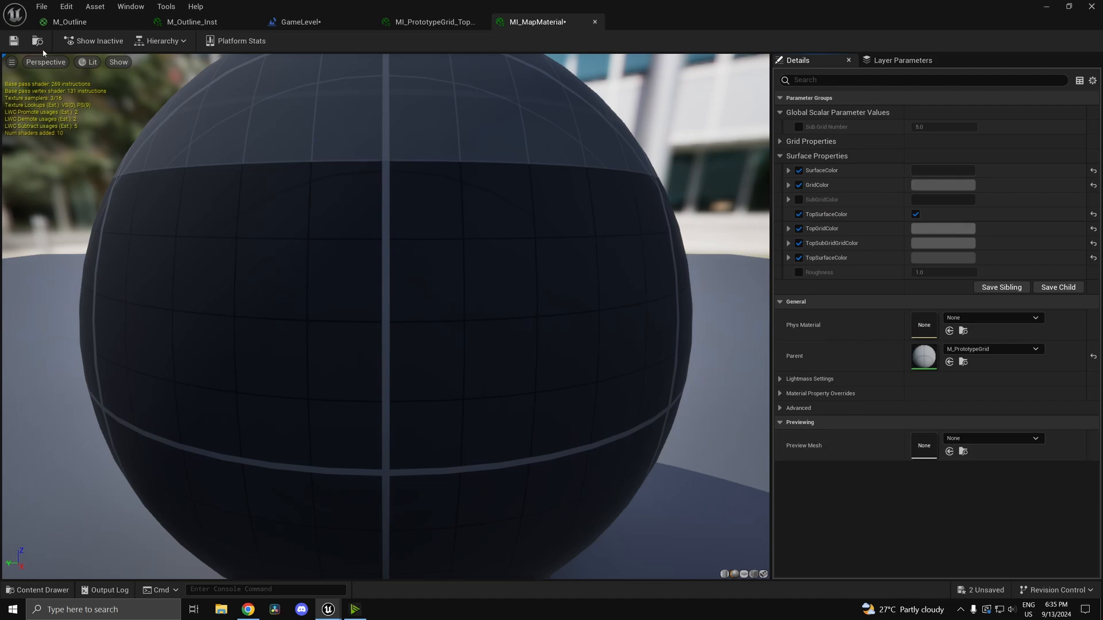
left_click(14, 42)
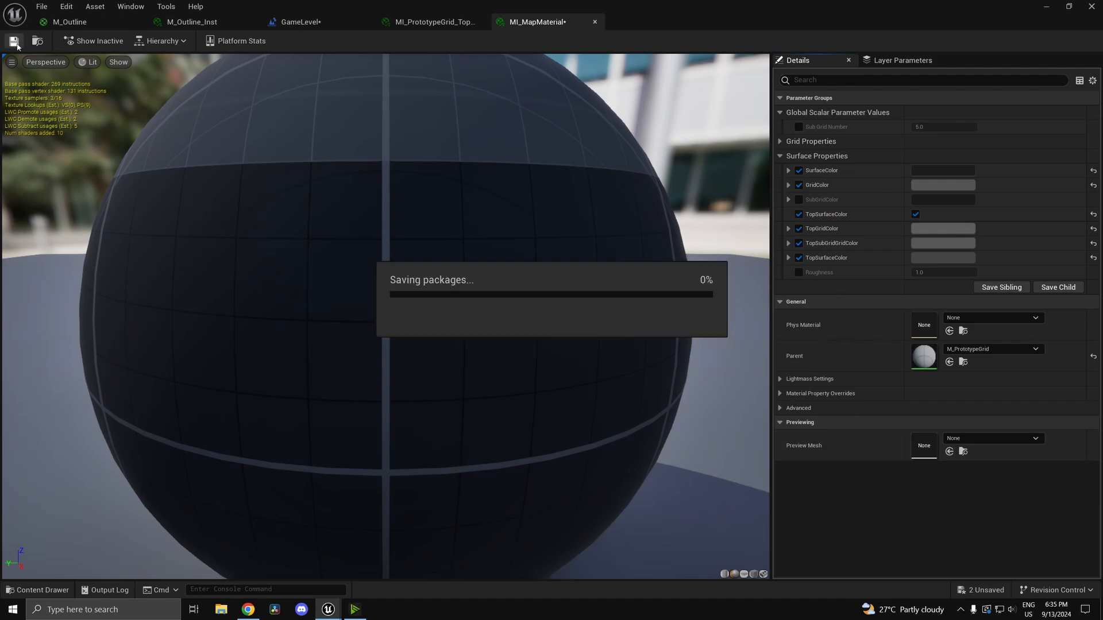
- Play the level to examine the maze with the darkened surface color
left_click(1045, 7)
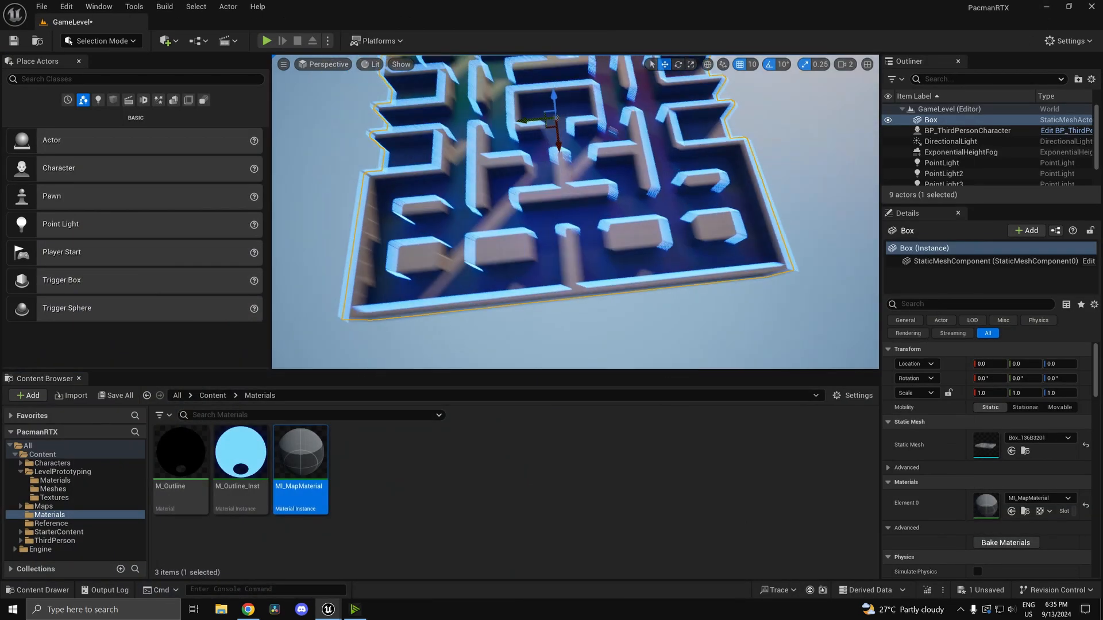
left_click(267, 41)
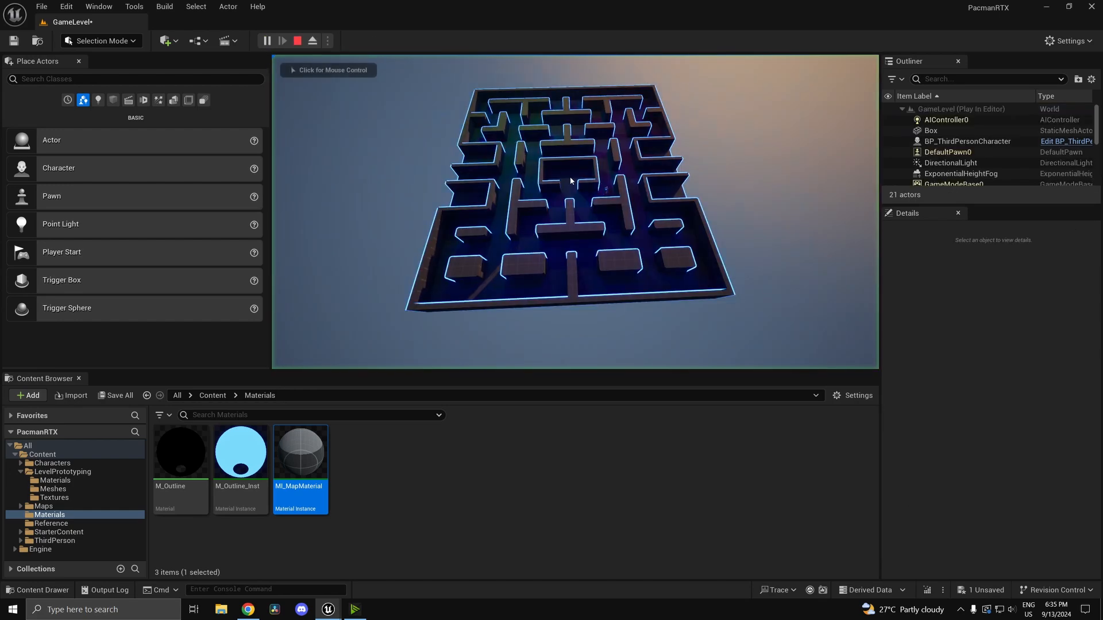
left_click(571, 181)
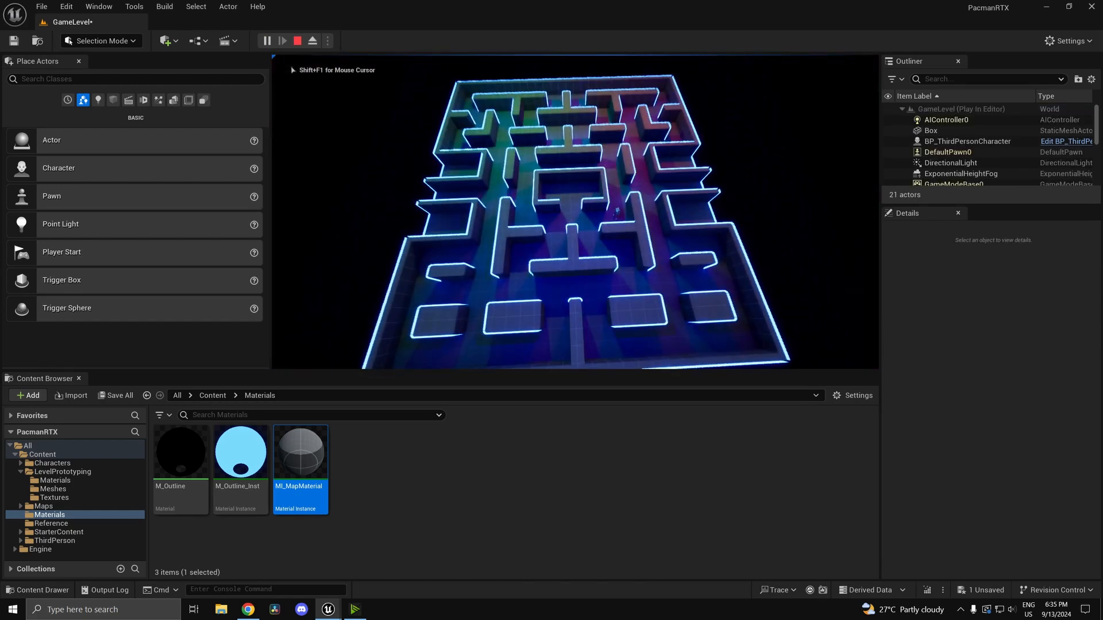
key("Escape")
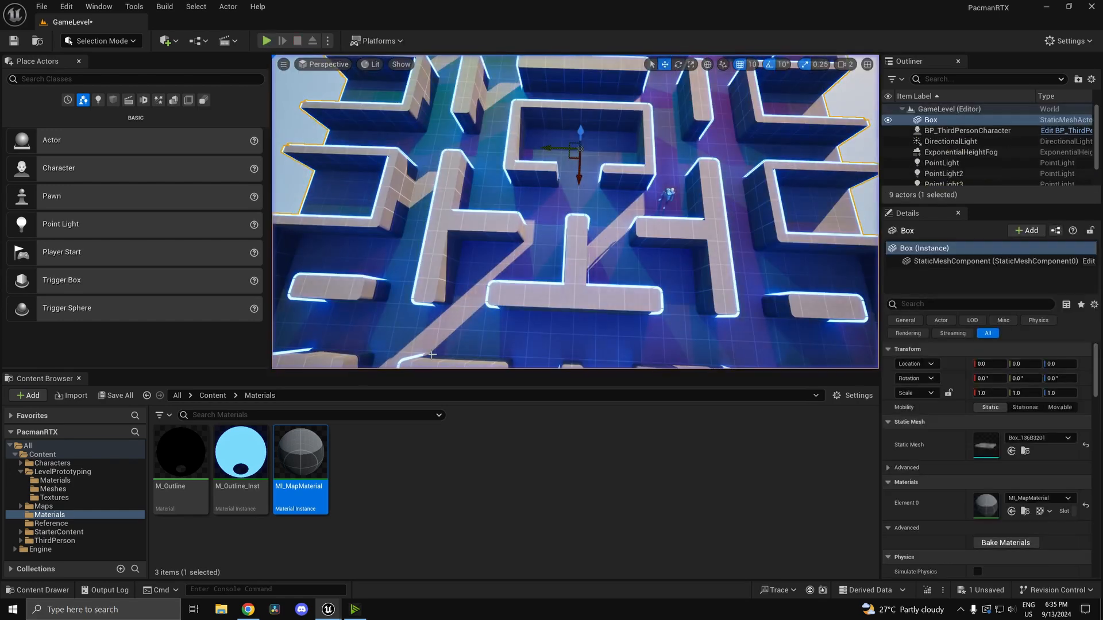
- Reopen MI_MapMaterial and set its TopGridColor to black (000000FF)
double_click(300, 460)
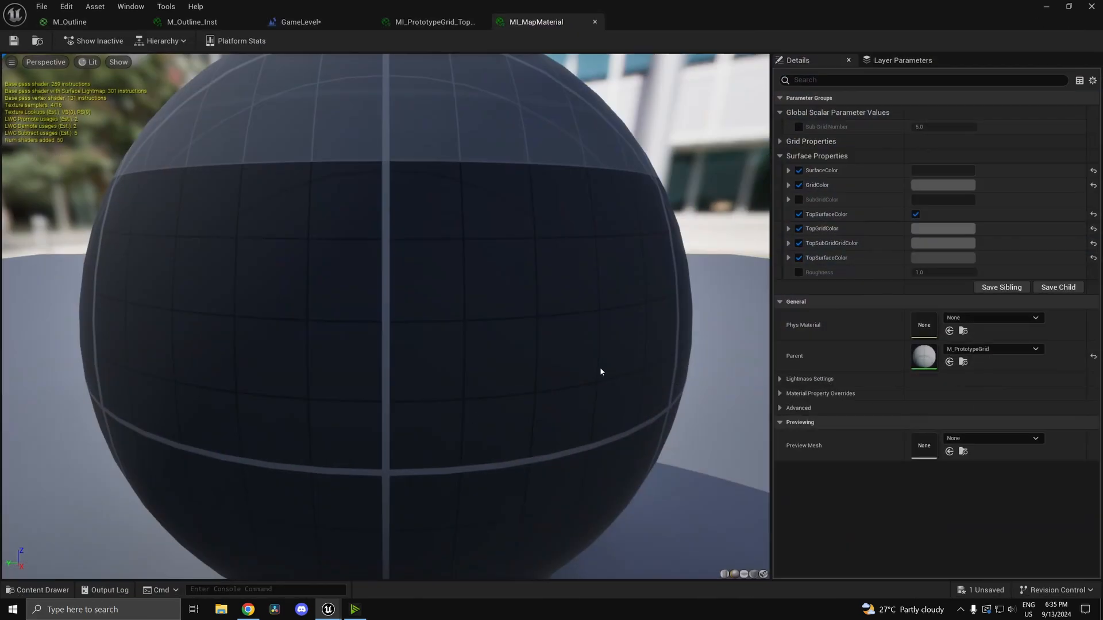
left_click(941, 232)
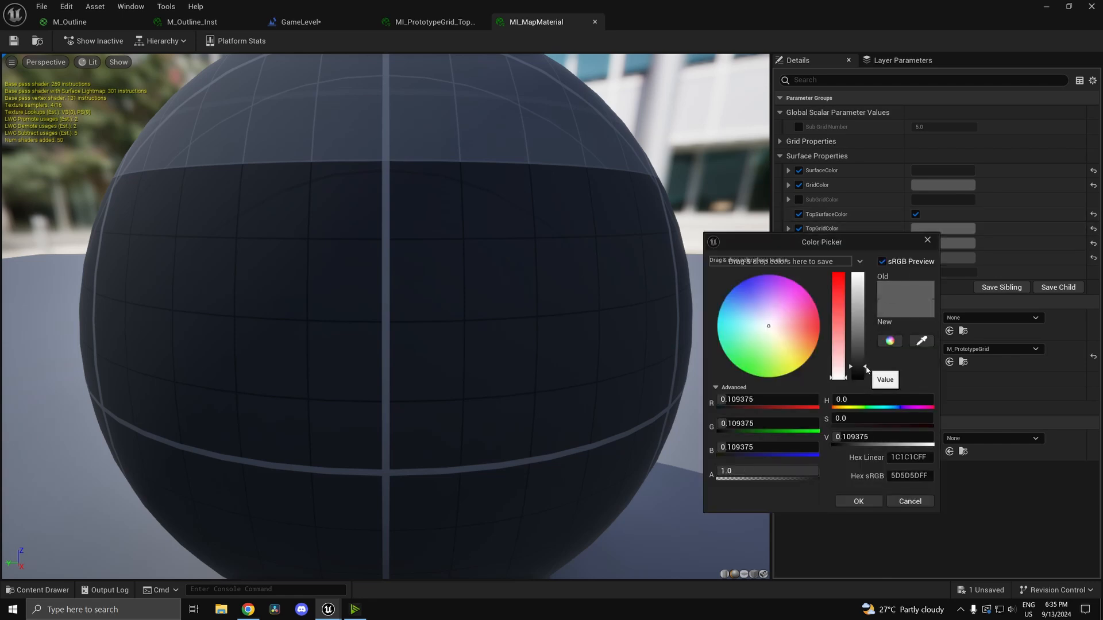
left_click_drag(866, 368, 867, 379)
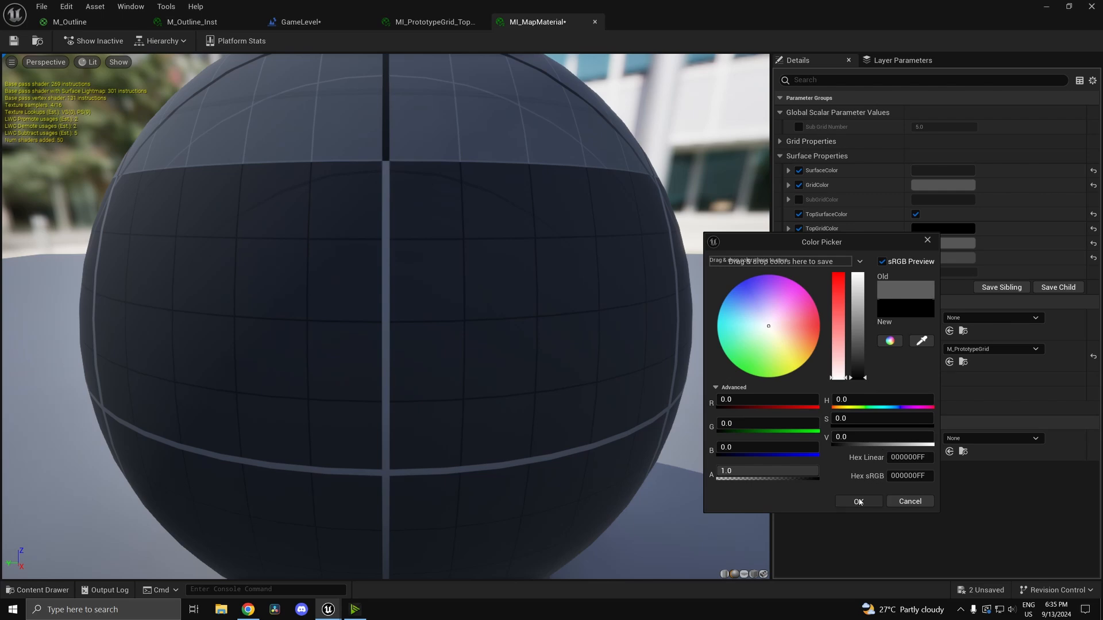
left_click(858, 502)
- Set MI_MapMaterial's GridColor to white (FFFFFFFF) and save the material instance
left_click_drag(310, 143, 450, 258)
scroll(473, 196, "down", 5)
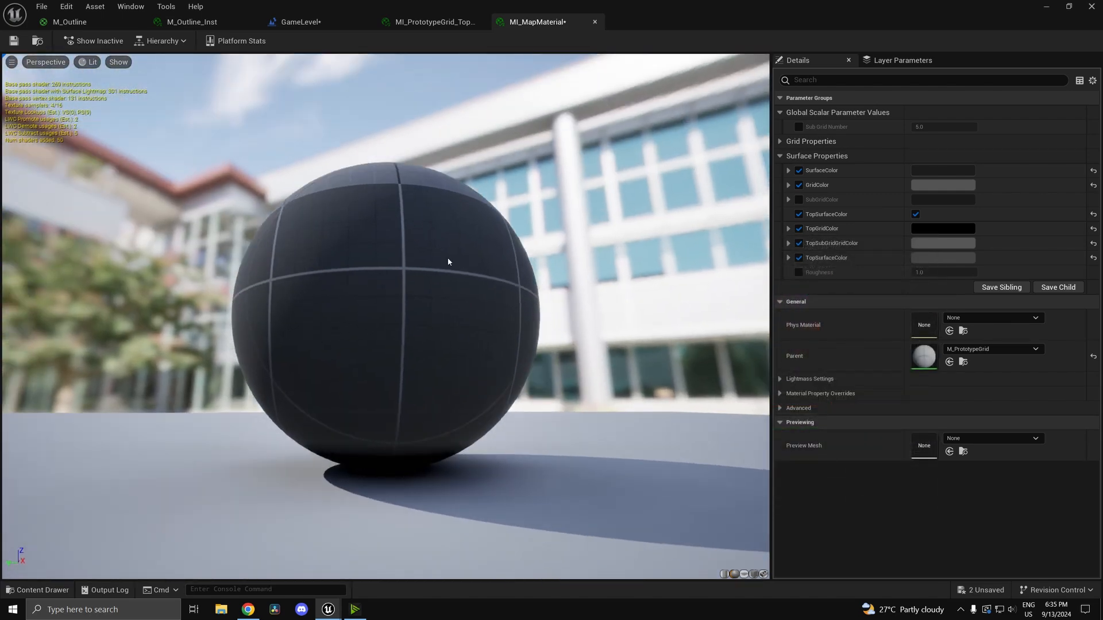
left_click(926, 190)
left_click_drag(849, 304, 850, 183)
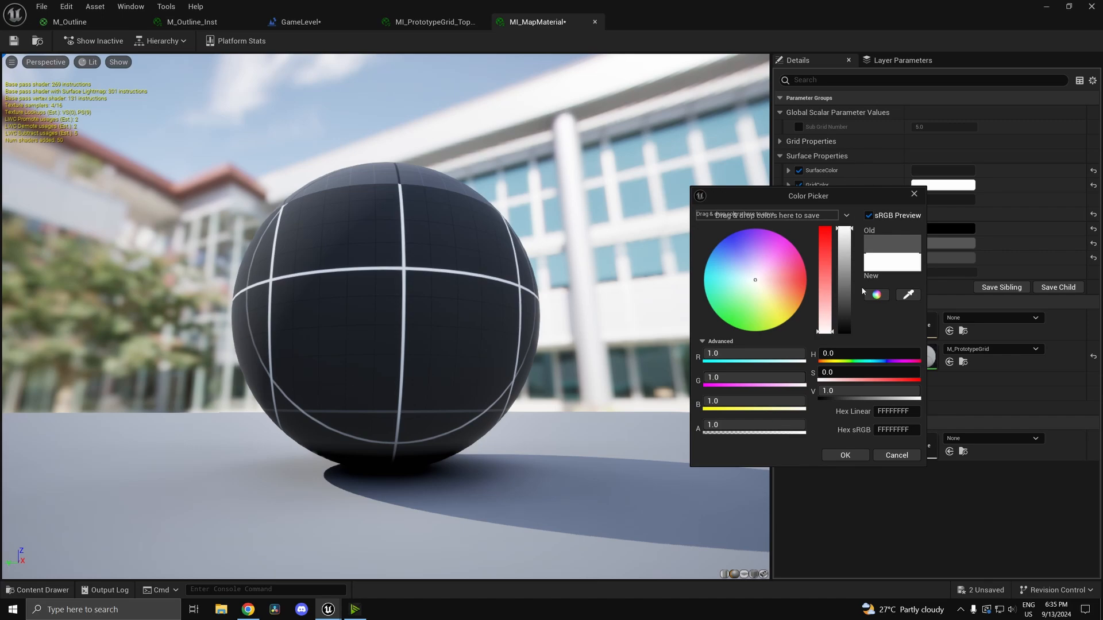
left_click(848, 456)
left_click(14, 41)
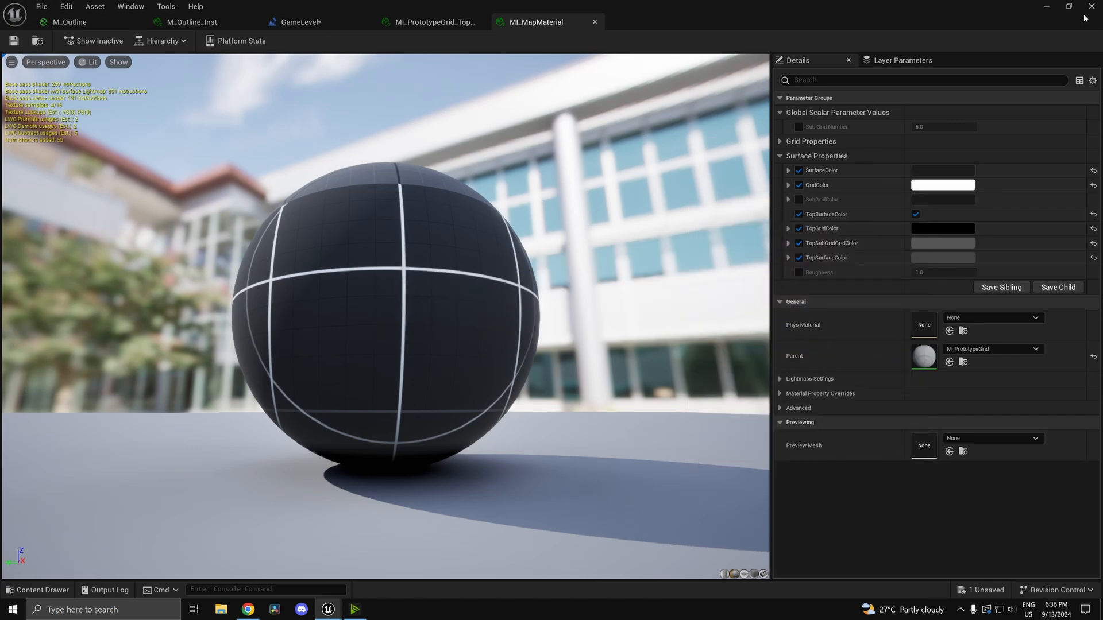
- Examine the maze walls and floor in the level viewport with the white grid lines
left_click(1045, 7)
right_click_drag(695, 154, 642, 208)
key("s")
key("w")
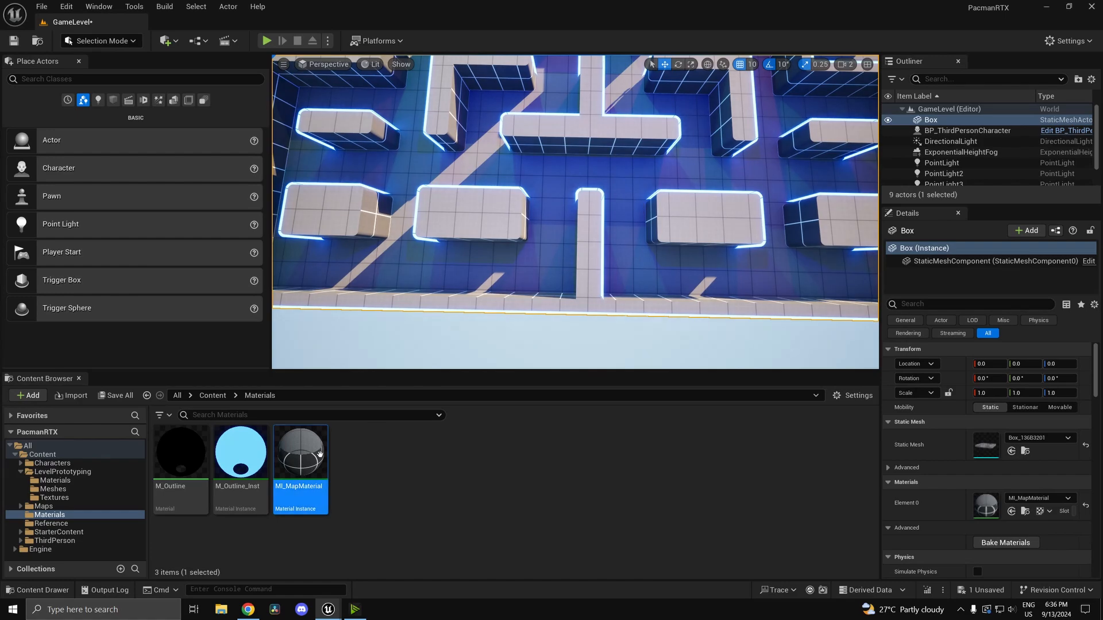
left_click_drag(320, 454, 574, 324)
scroll(621, 262, "down", 3)
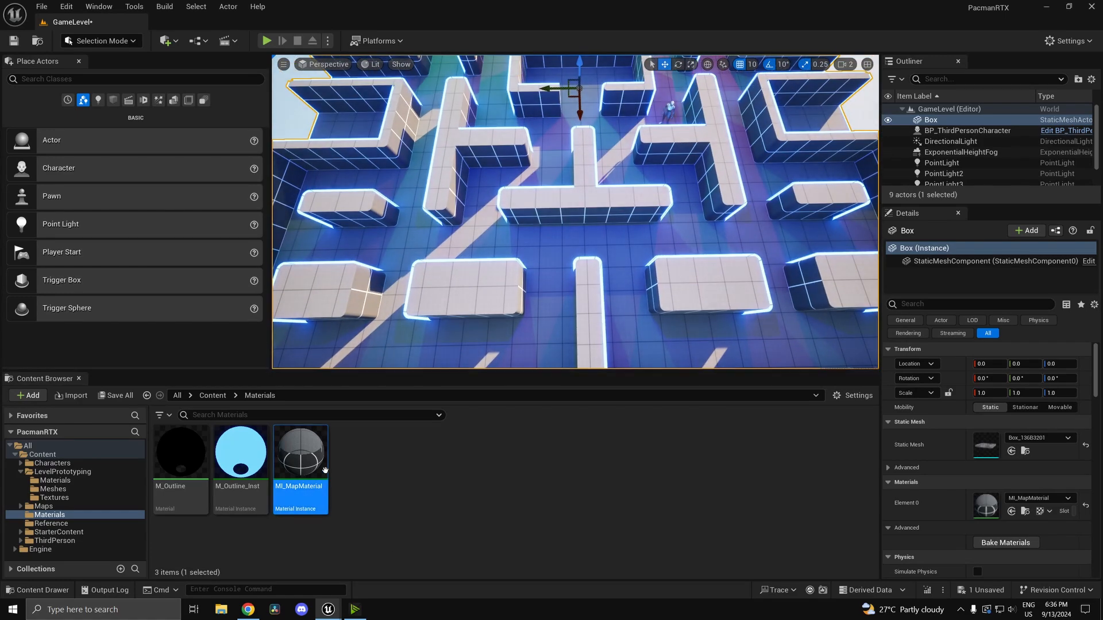
- Reopen MI_MapMaterial and darken TopSubGridGridColor to a near-black of value about 0.0073
double_click(299, 456)
left_click(941, 170)
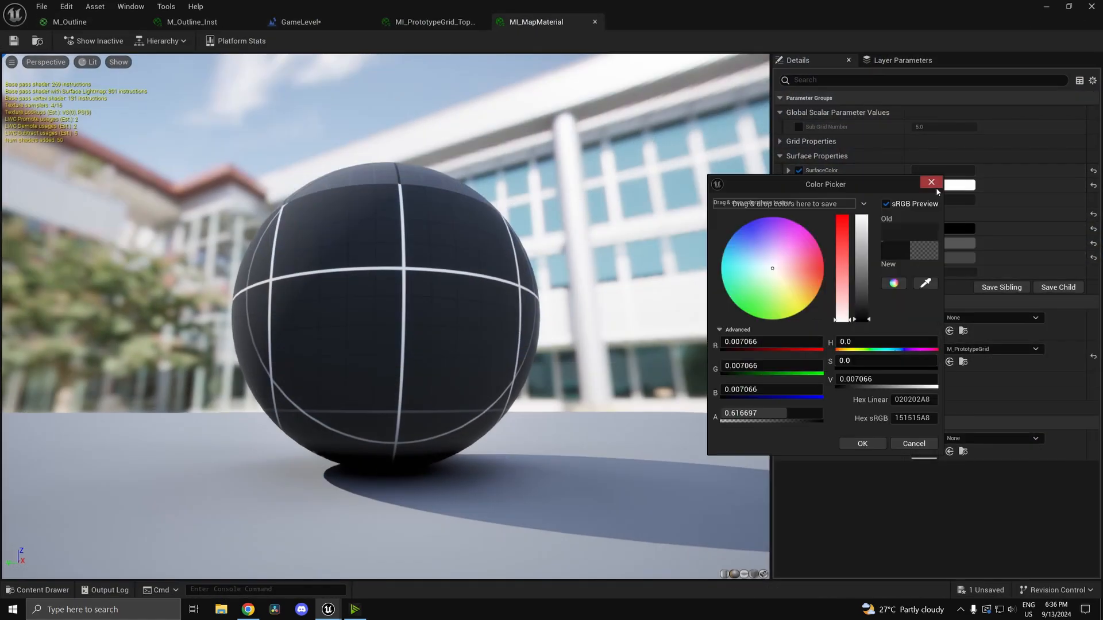
left_click(931, 184)
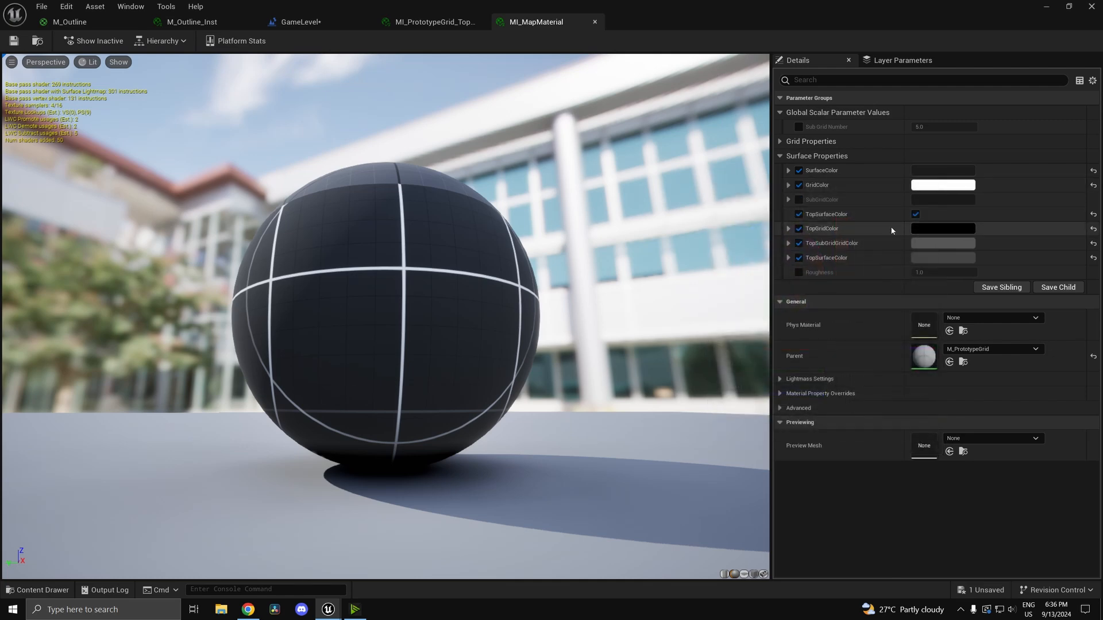
scroll(488, 276, "up", 4)
left_click_drag(488, 275, 488, 339)
left_click_drag(406, 132, 406, 160)
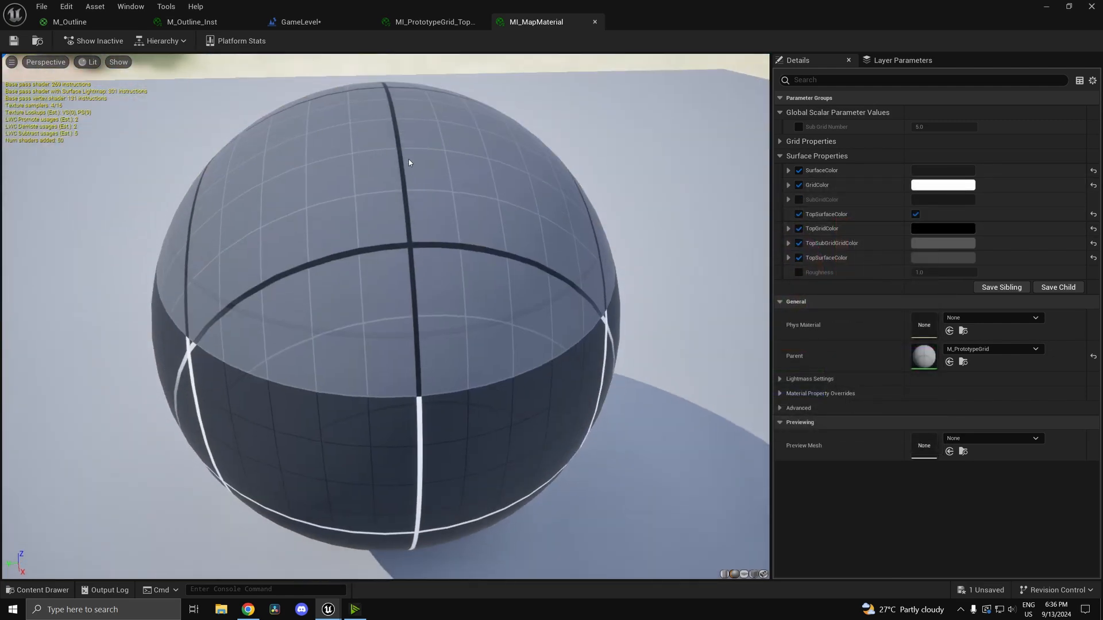
scroll(408, 162, "down", 2)
left_click(940, 246)
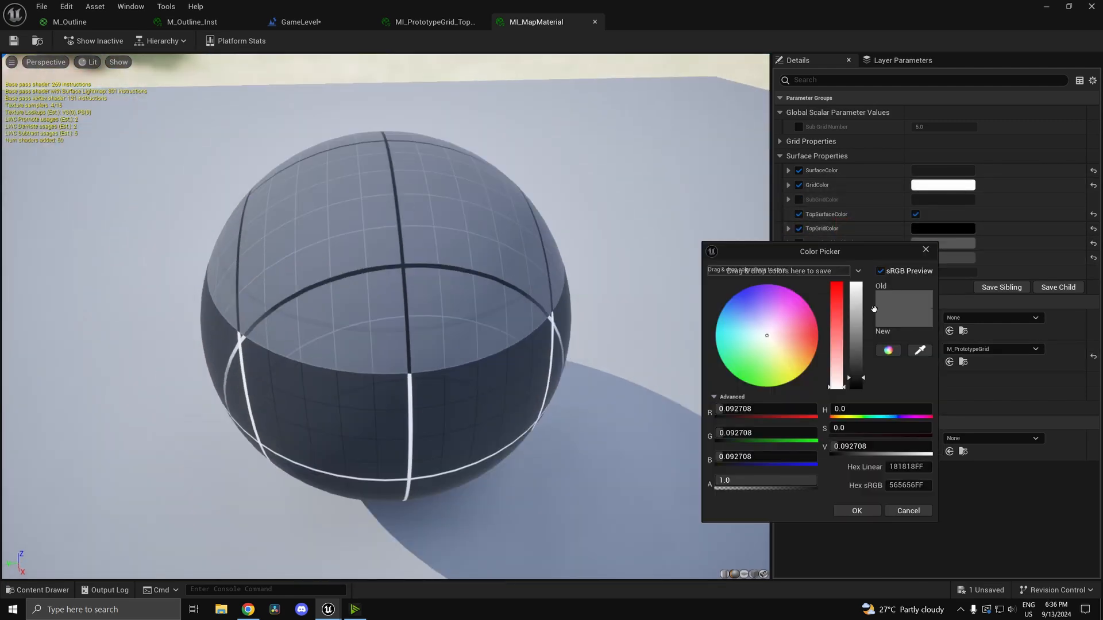
left_click_drag(862, 380, 864, 385)
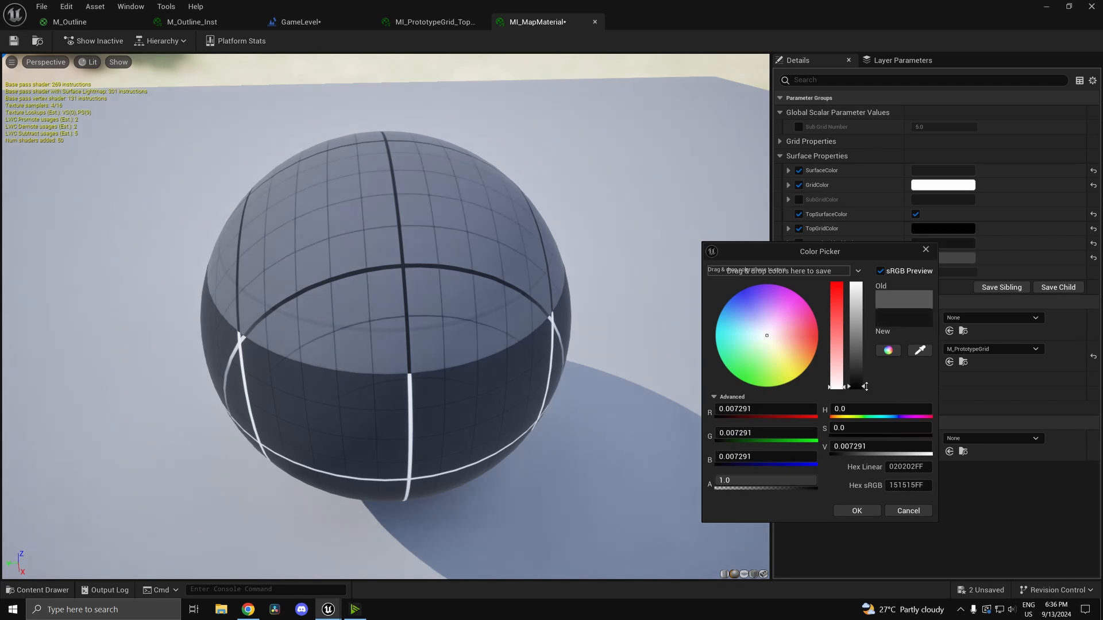
left_click(858, 511)
- Darken MI_MapMaterial's TopSurfaceColor to a near-black of value about 0.0073 and save the material instance
left_click(942, 258)
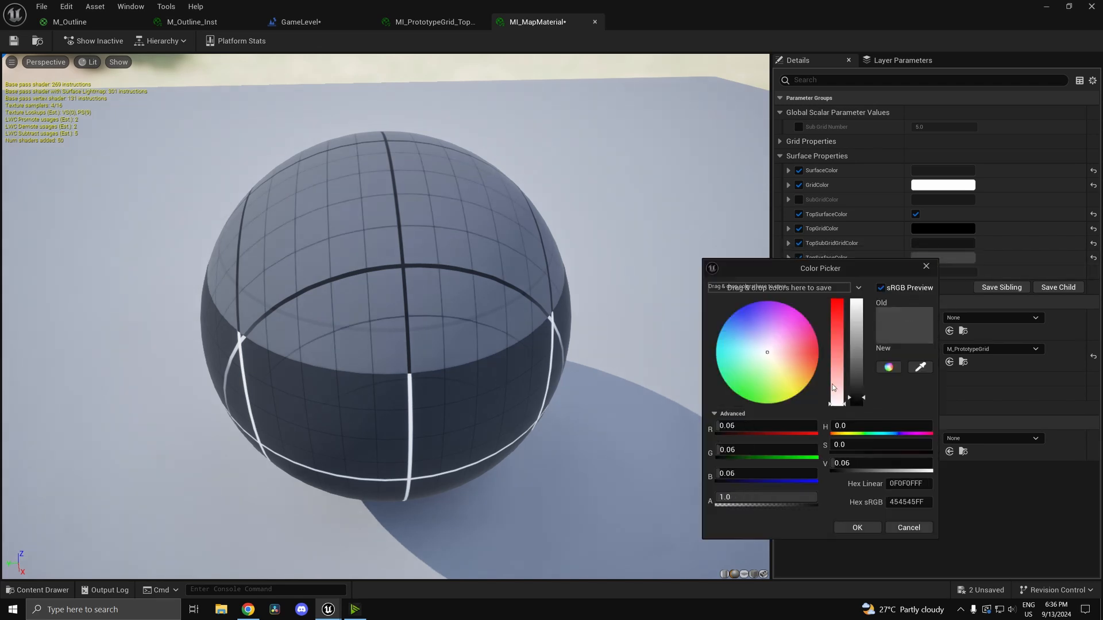
left_click_drag(862, 404, 864, 402)
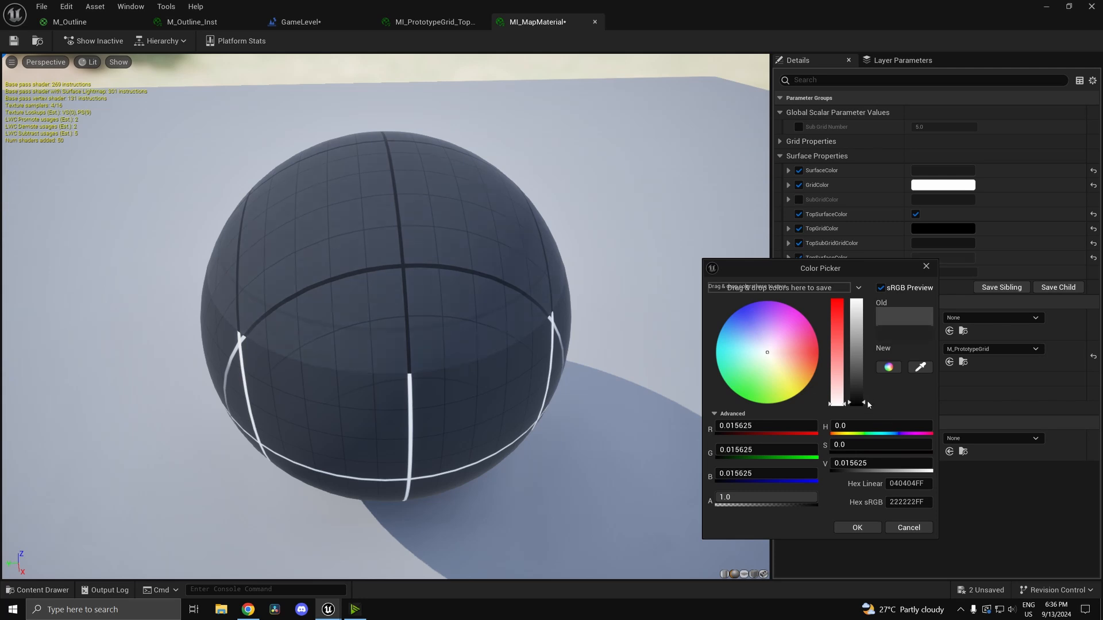
left_click_drag(866, 404, 865, 404)
left_click(857, 528)
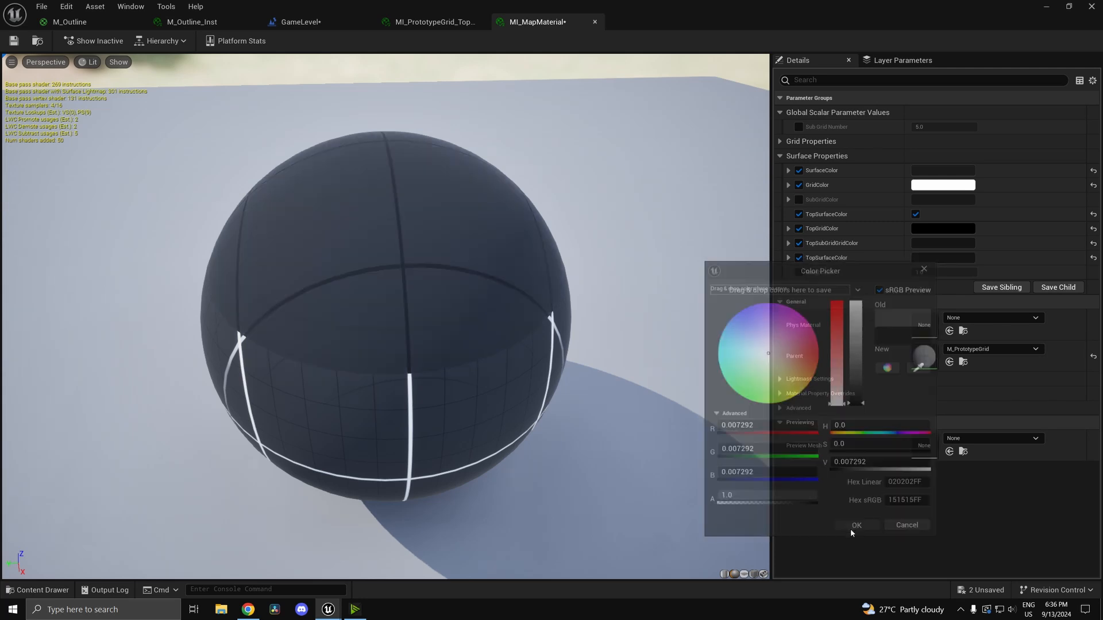
left_click(14, 41)
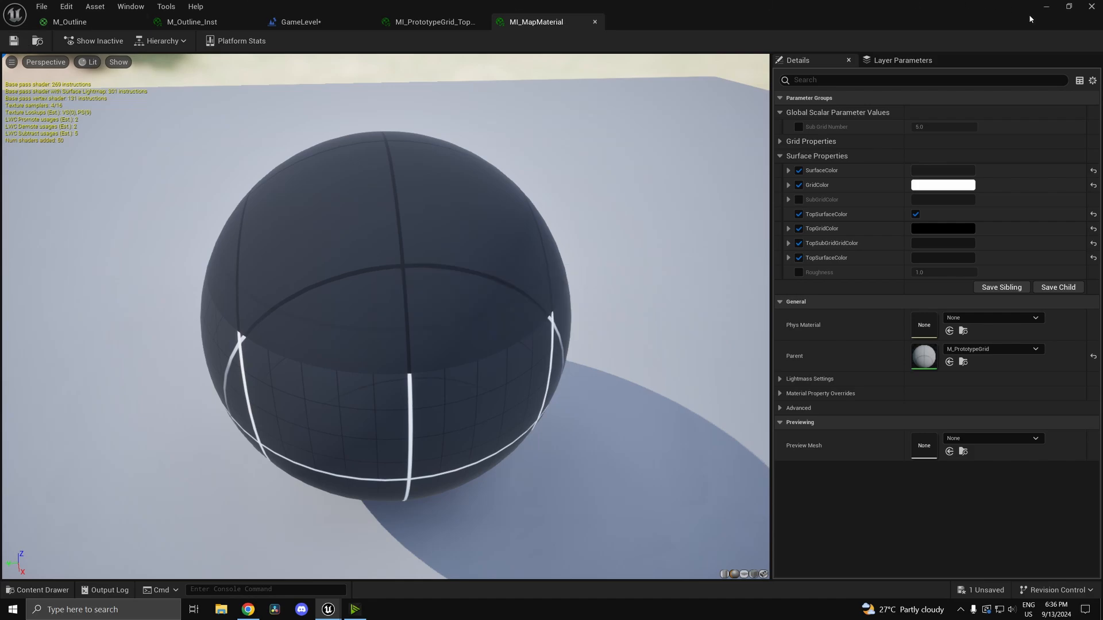
- Inspect the darkened top surfaces of the maze in the viewport and play the level
left_click(1046, 6)
mouse_move(669, 106)
right_mouse_down()
mouse_move(649, 115)
mouse_move(649, 138)
mouse_move(649, 106)
right_mouse_up()
key("s")
key("w")
key("s")
left_click(267, 41)
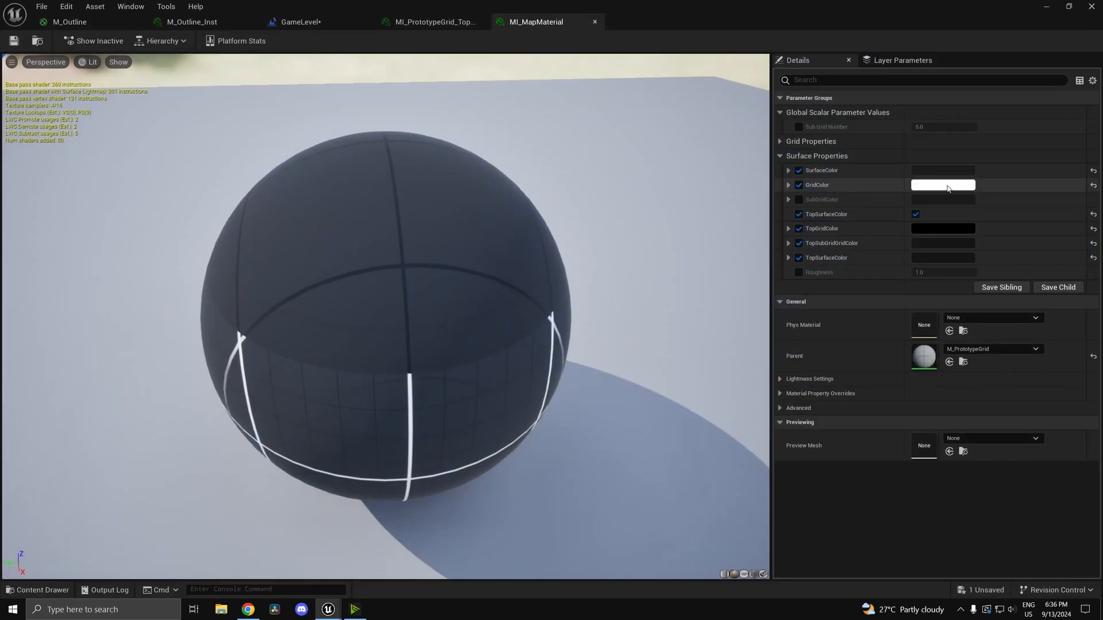
- Dim MI_MapMaterial's GridColor to a dark grey of value about 0.107
left_click(943, 185)
left_click_drag(864, 236, 866, 320)
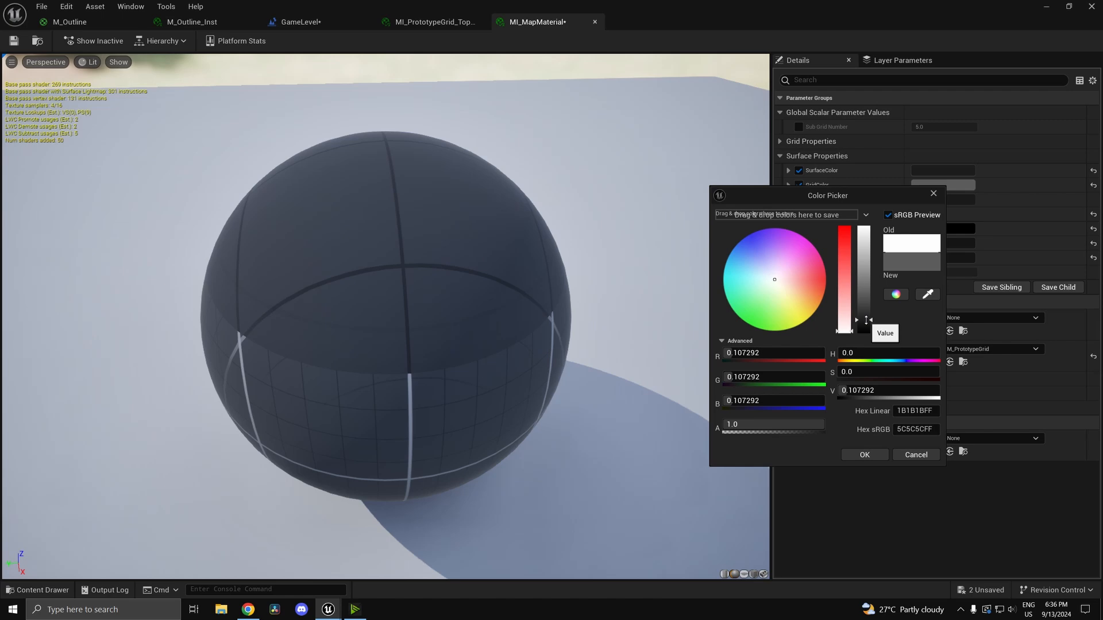
left_click(868, 456)
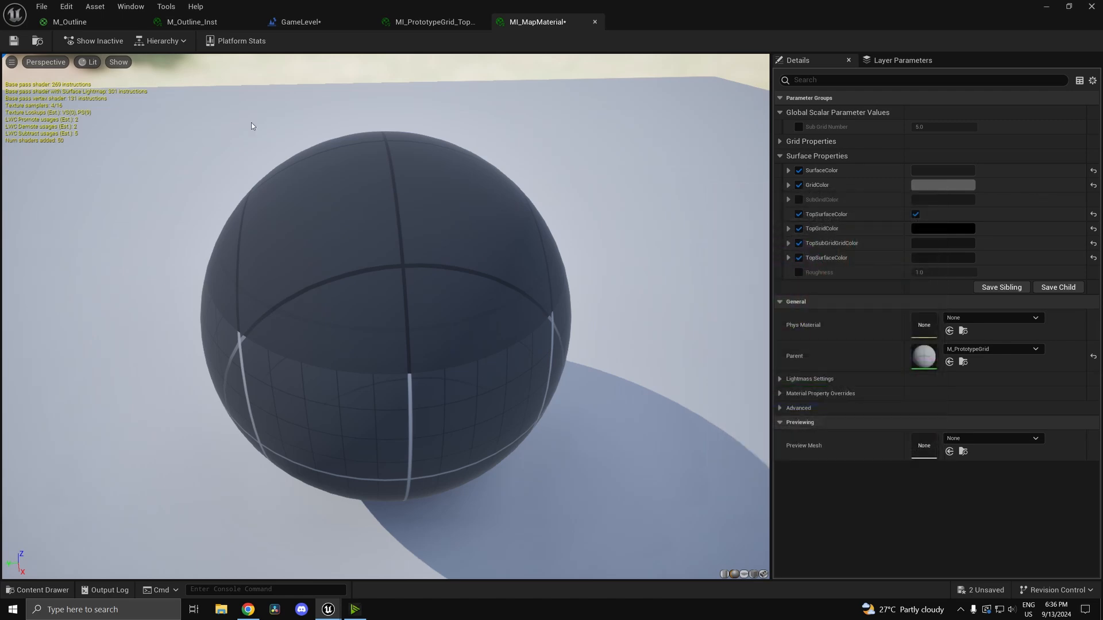
- Check the running level with the dimmed grid lines, stop playing and return to the MI_MapMaterial editor
left_click(1044, 6)
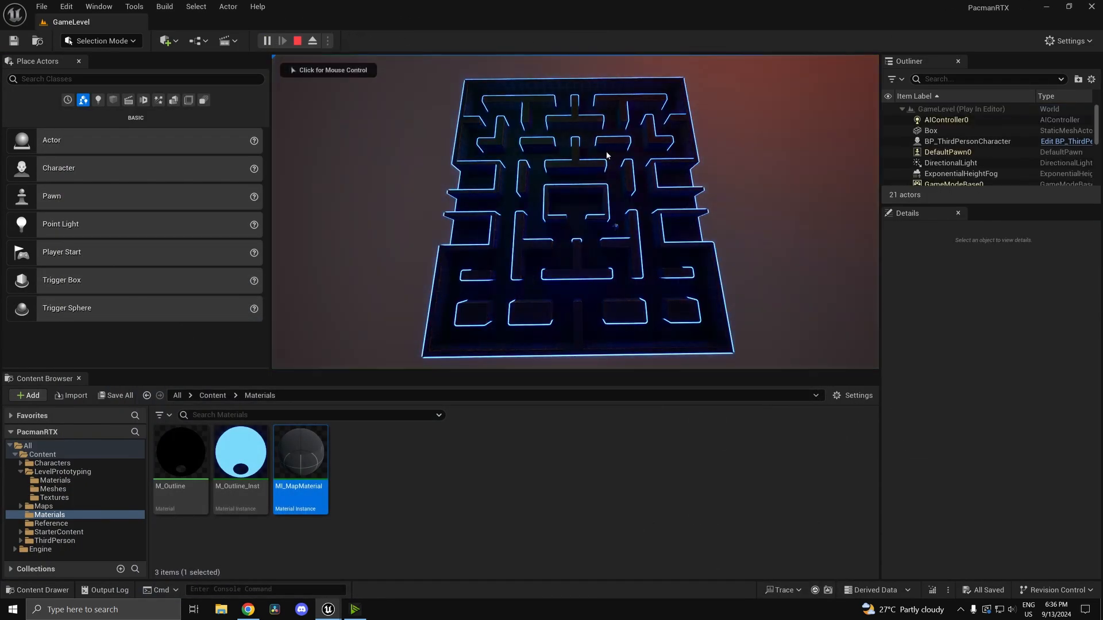
key("Escape")
key("alt+Tab")
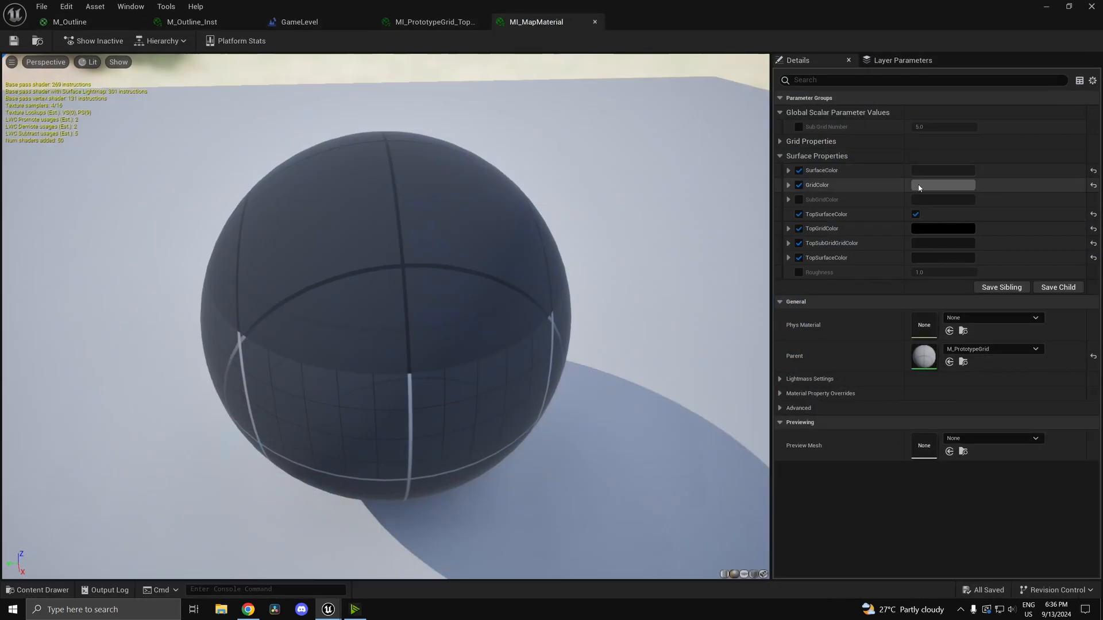
- Brighten MI_MapMaterial's TopGridColor to a light grey of value about 0.5
left_click(956, 232)
left_click_drag(874, 373, 877, 324)
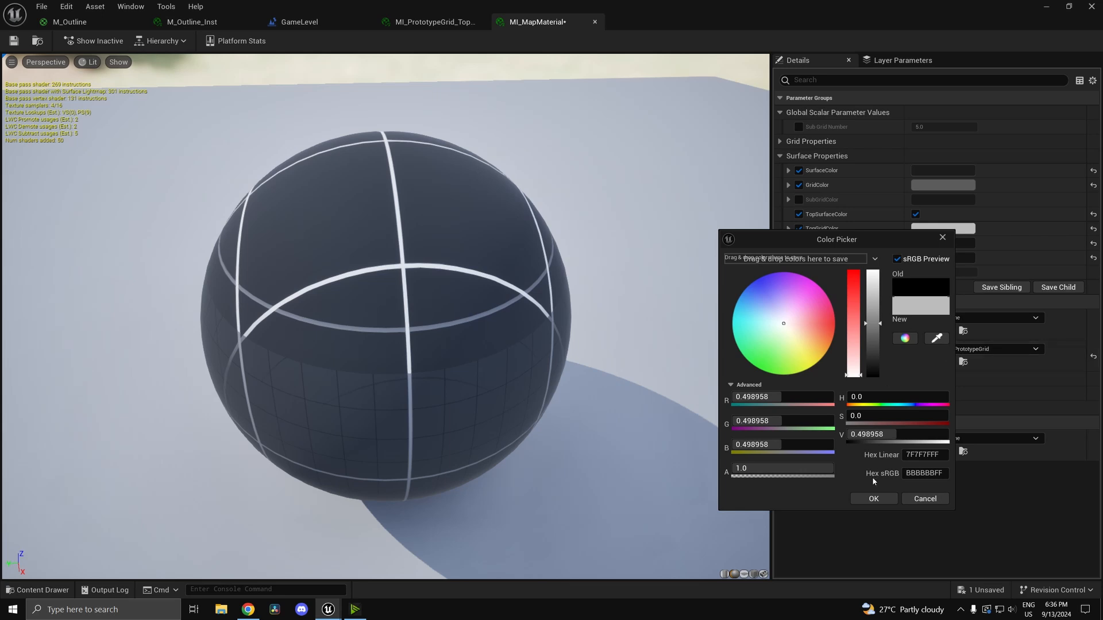
left_click(873, 498)
- Darken MI_MapMaterial's GridColor slightly, set TopGridColor to a dark grey of value about 0.07, and save the instance
left_click(943, 185)
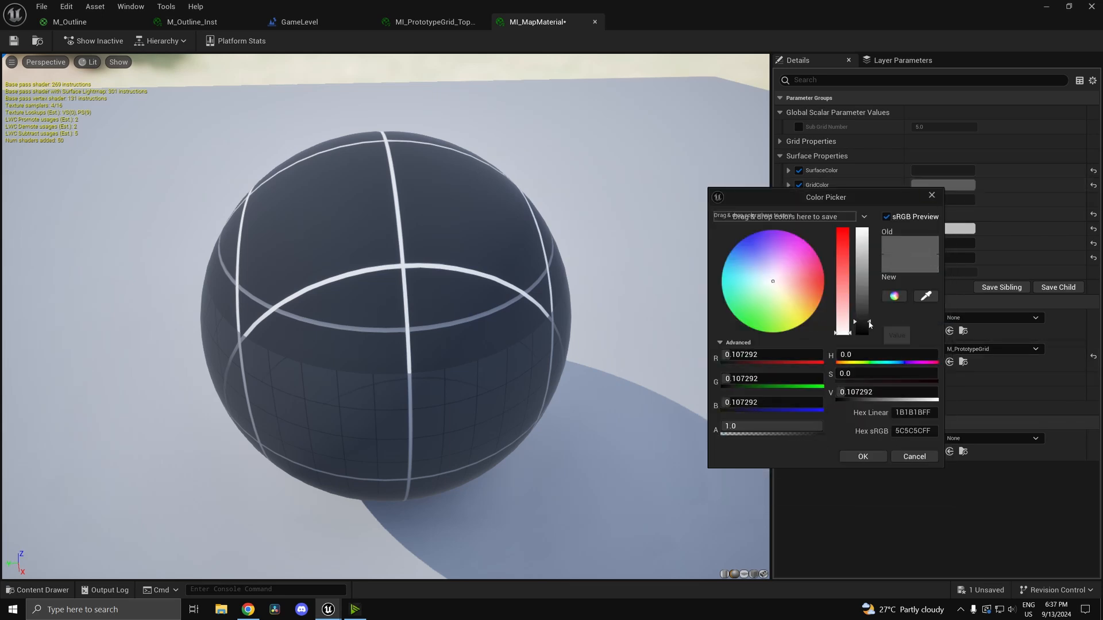
left_click_drag(868, 321, 868, 324)
left_click(862, 456)
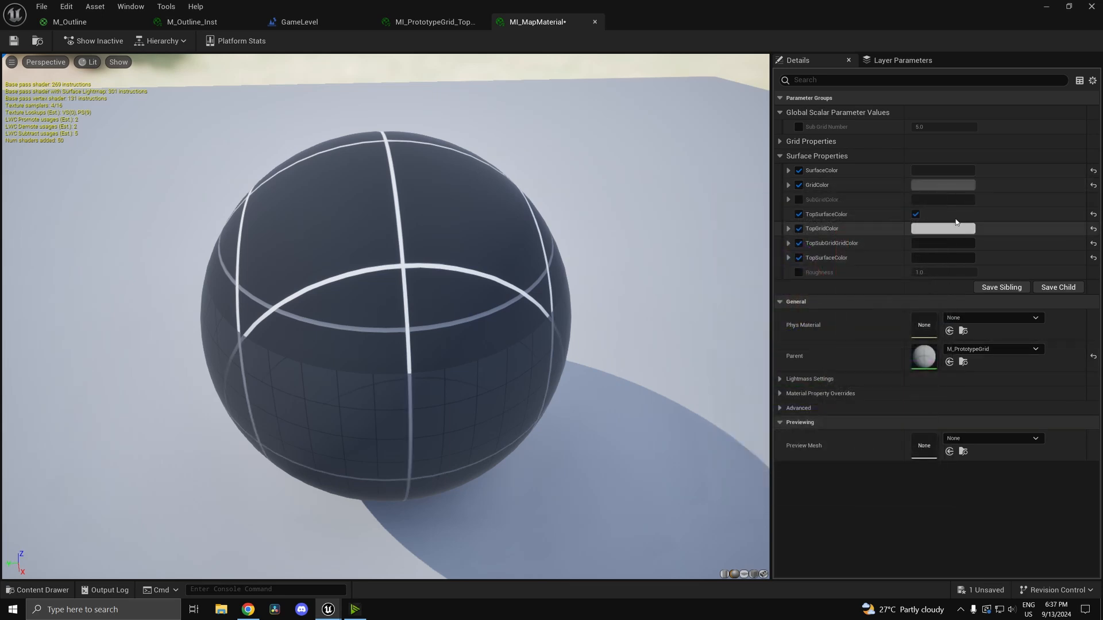
left_click(942, 228)
left_click_drag(872, 336, 873, 365)
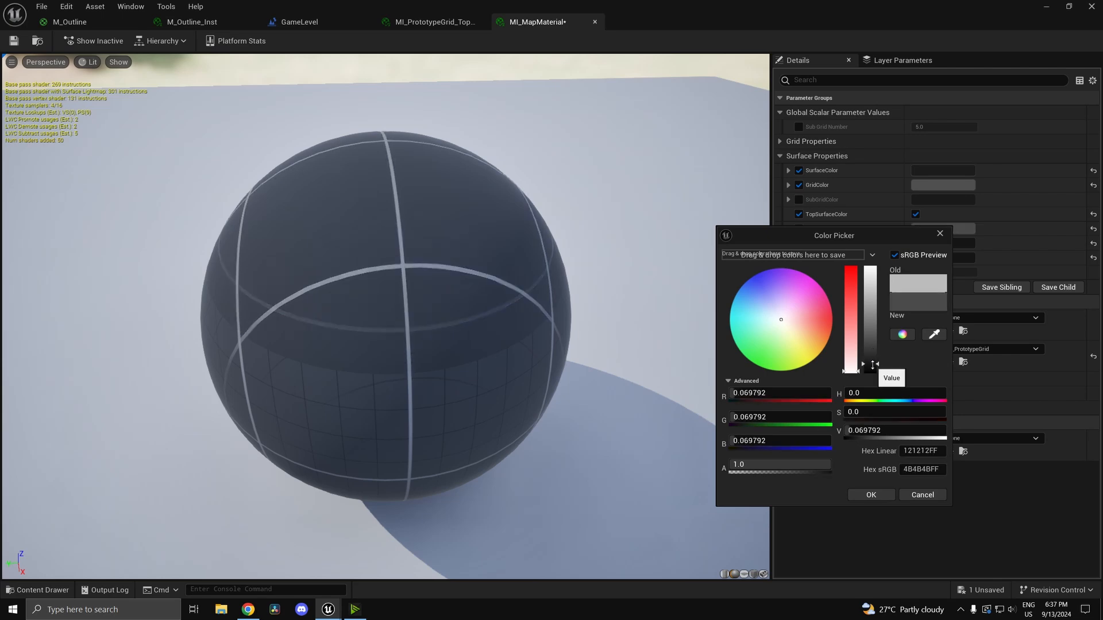
left_click(871, 494)
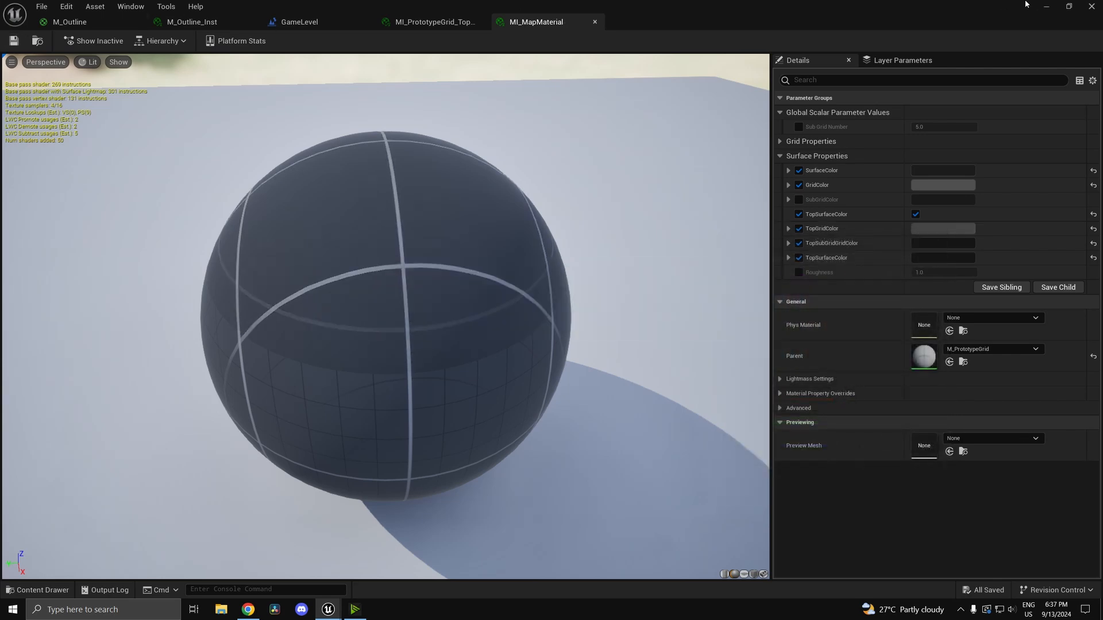
- Play the level to examine the maze with the adjusted grid line colors
left_click(1046, 7)
left_click(267, 41)
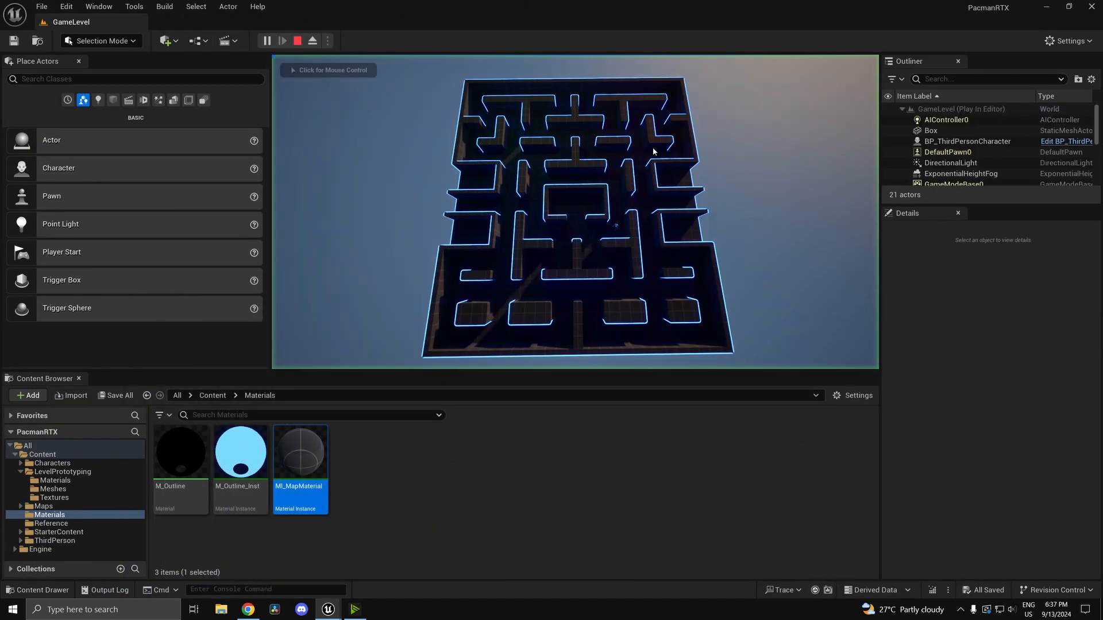